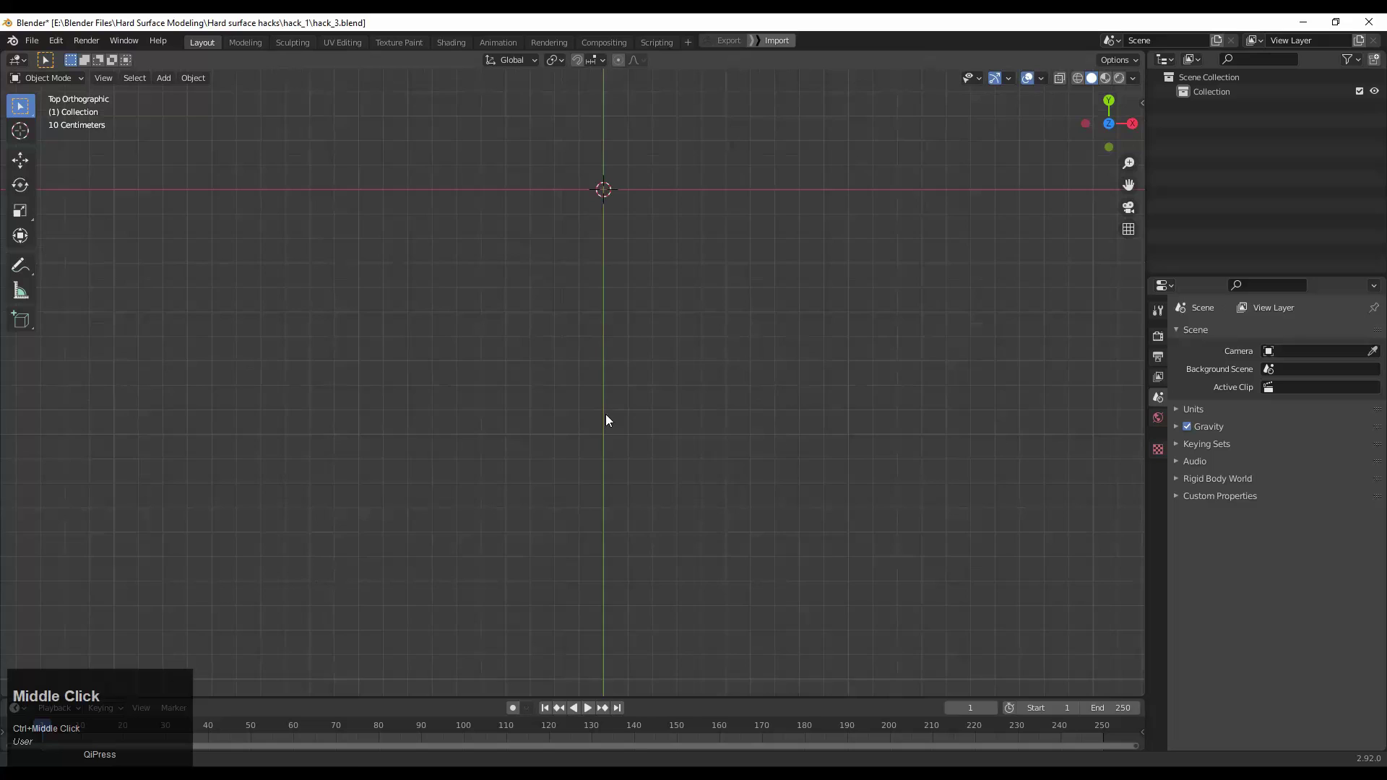
Add a 16-vertex cylinder with a 1 m radius and 2 m depth at the origin, and view it from the top
middle_drag(607, 418, 628, 506)
middle_drag(645, 453, 655, 443)
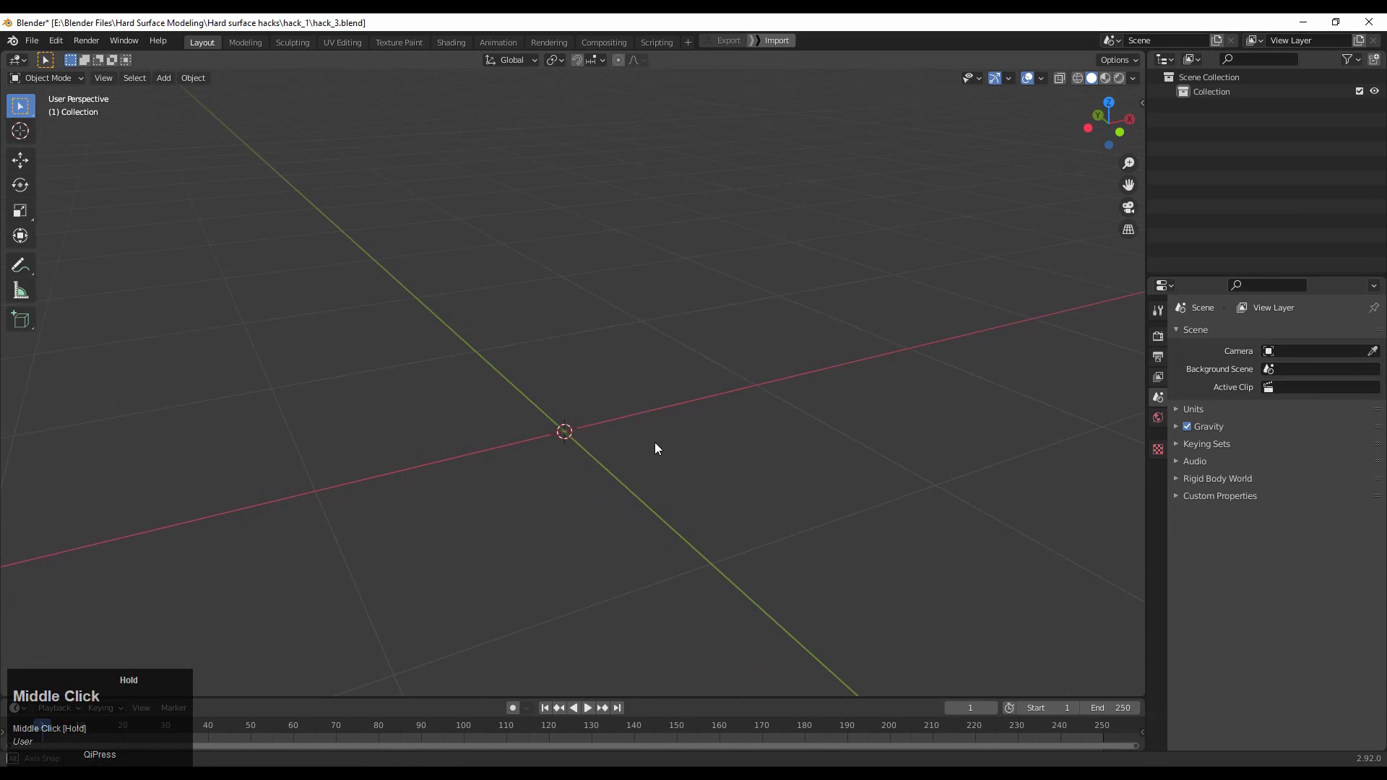
key(shift+a)
mouse_move(645, 425)
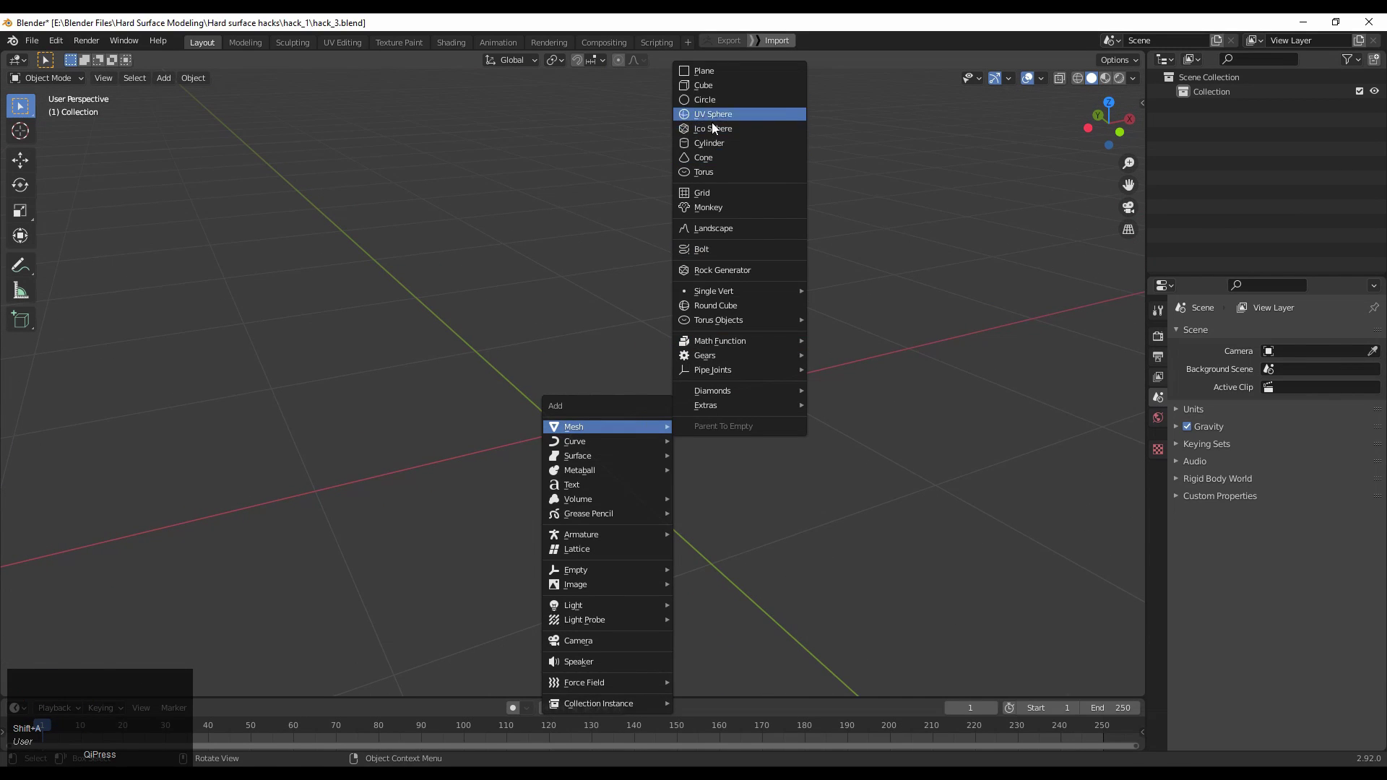
click(712, 142)
ctrl+middle_drag(688, 252, 448, 470)
click(207, 510)
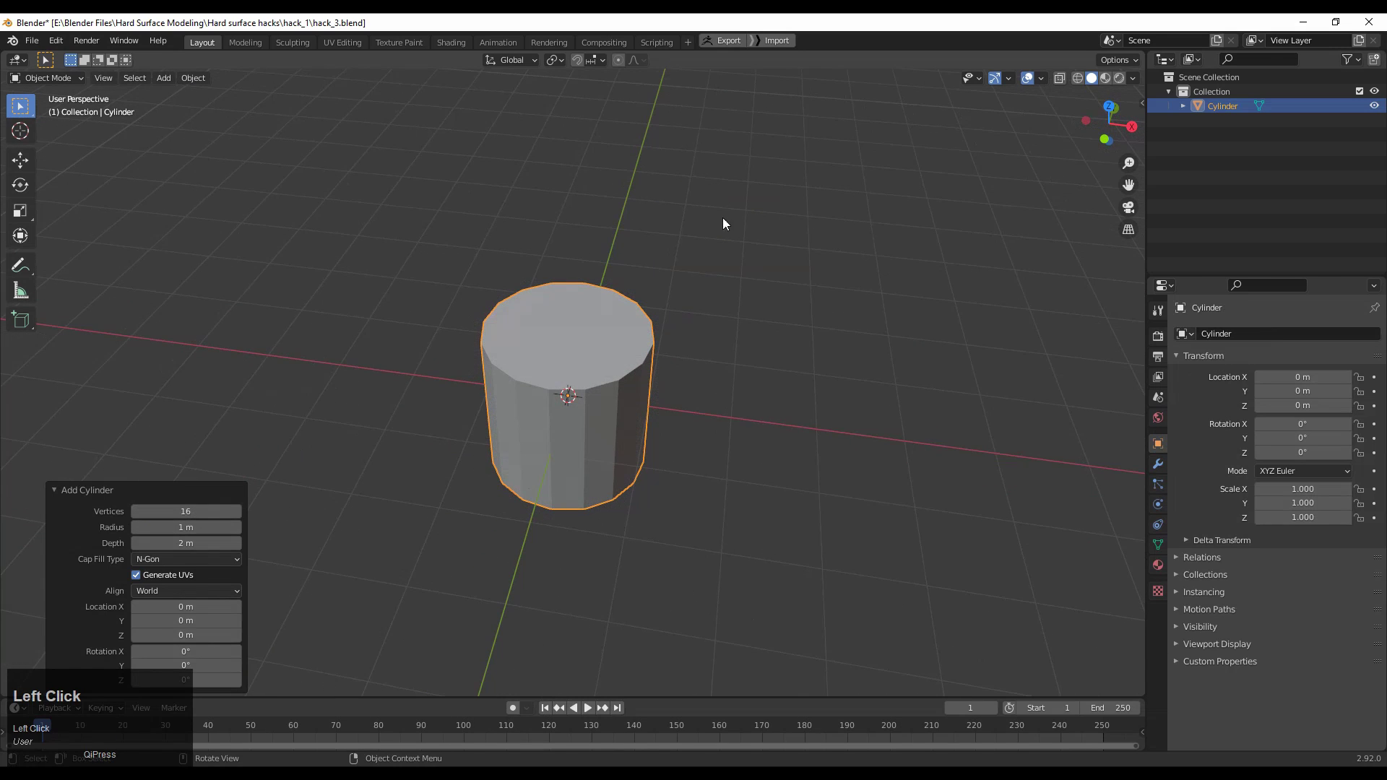
click(1109, 107)
ctrl+middle_drag(819, 329, 813, 264)
click(634, 334)
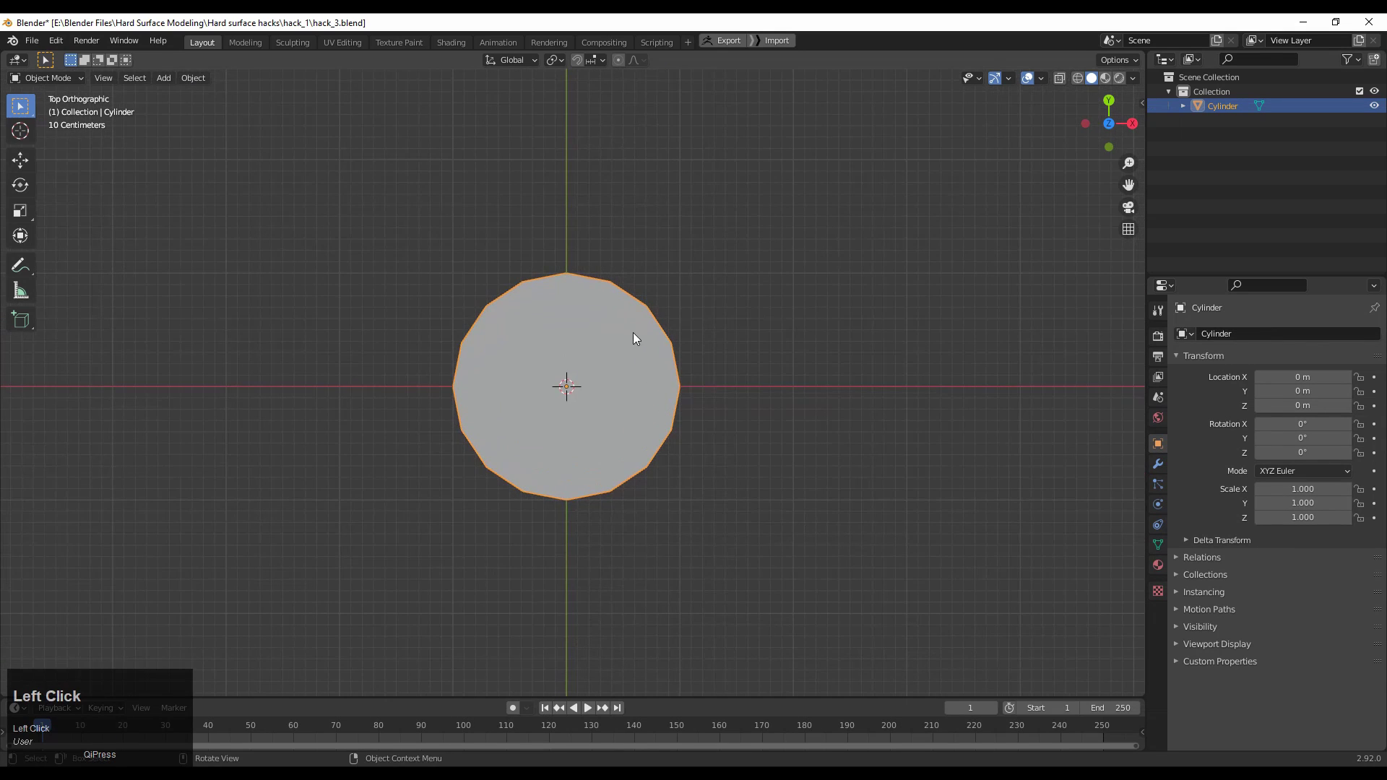
ctrl+middle_drag(582, 466, 552, 451)
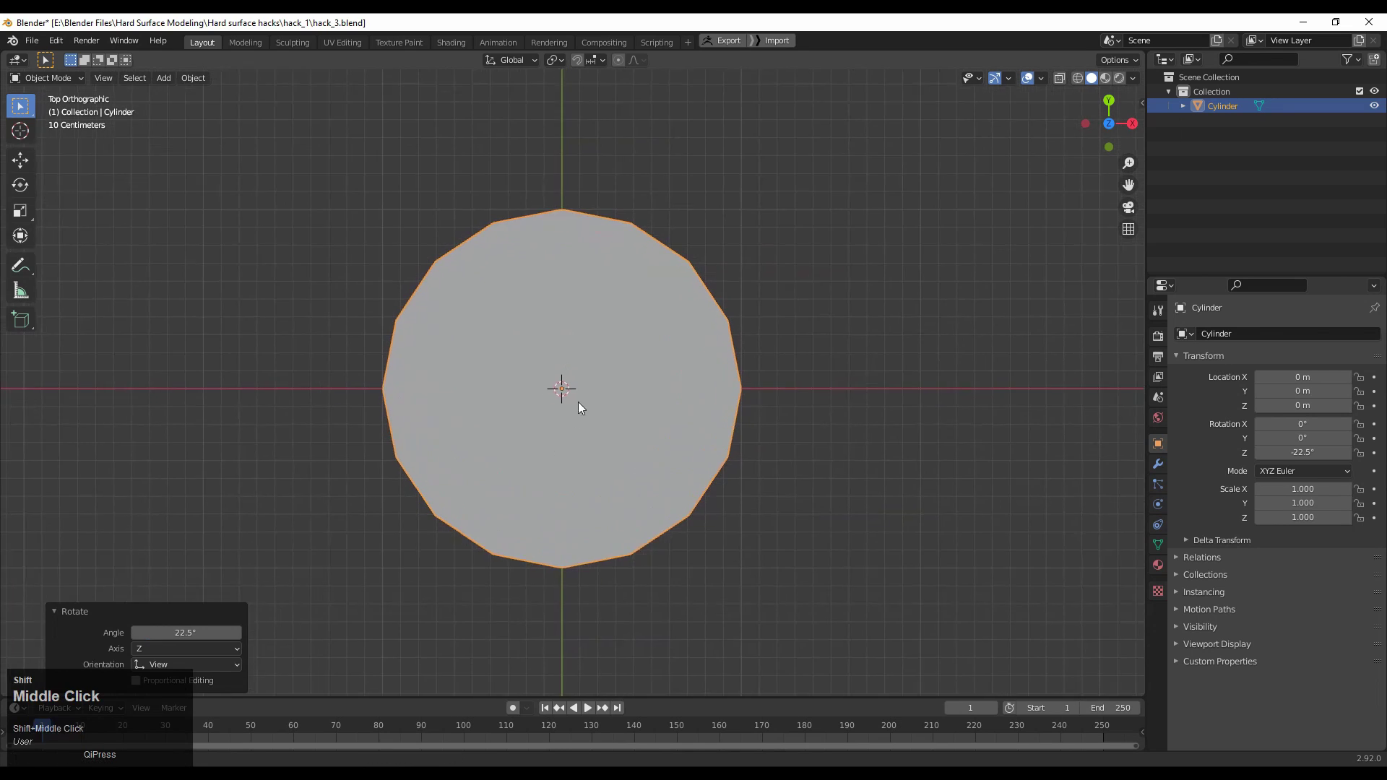
key(ctrl+z)
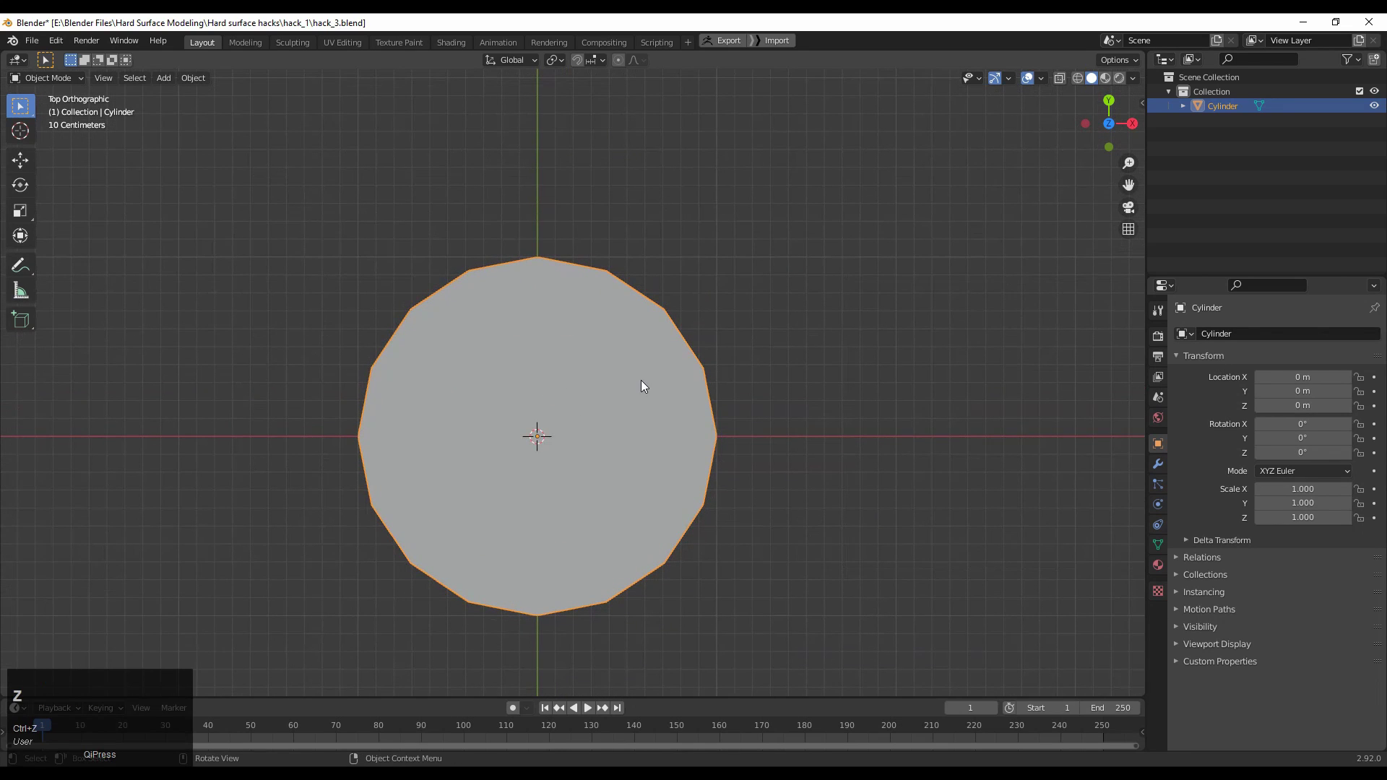
Rotate the cylinder by 11.1° about the vertical axis in the top view so its flat sides line up with the axes
key(r)
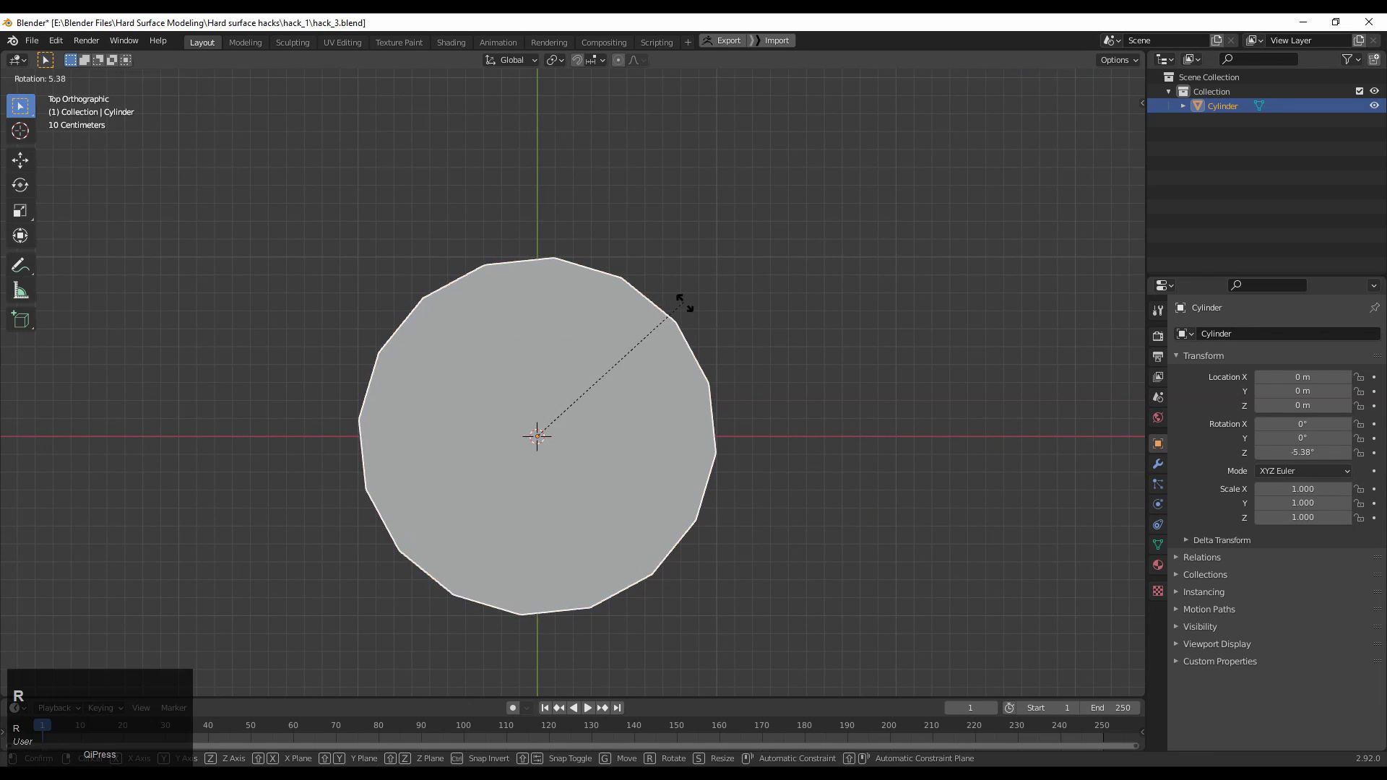
ctrl+click(694, 306)
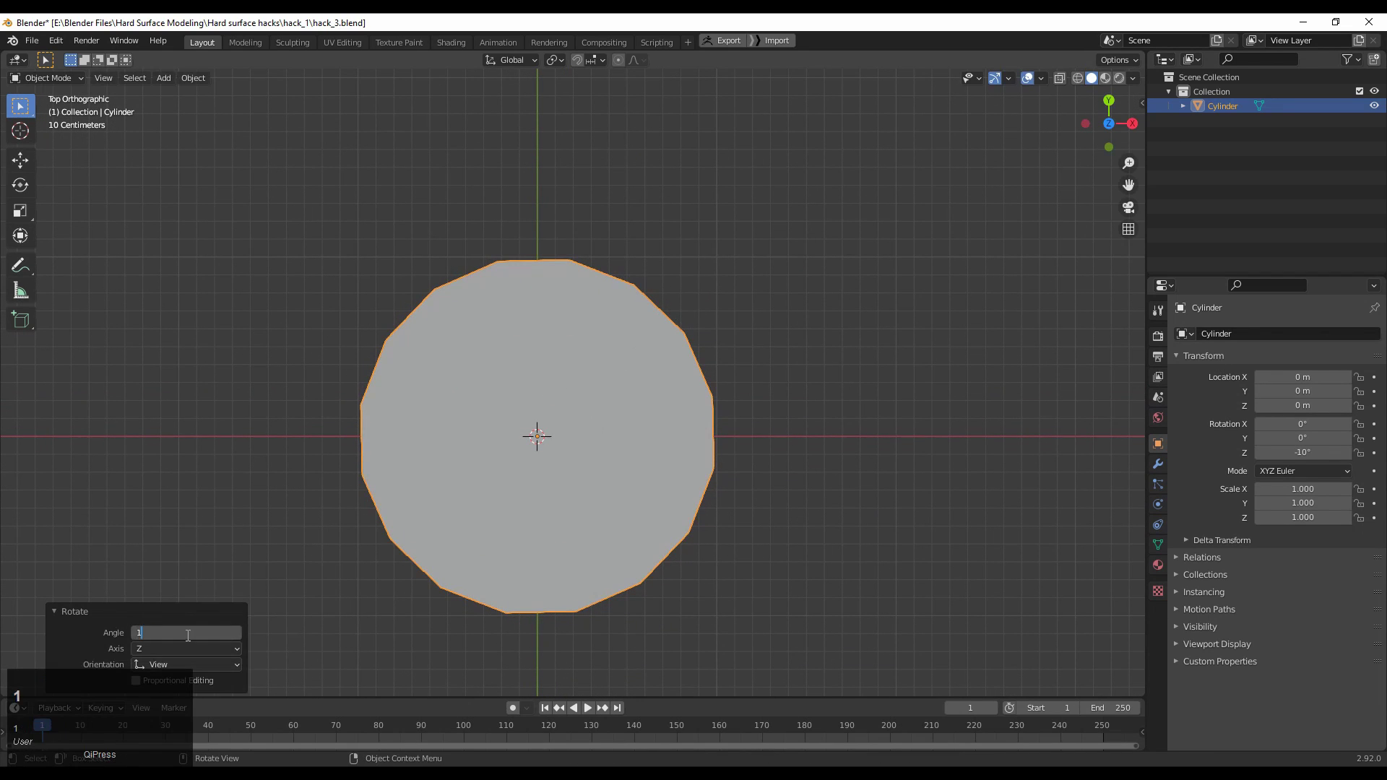
text(1.)
Rotate the cylinder by 90° in the right side view so that it lies along the Y axis
click(1109, 147)
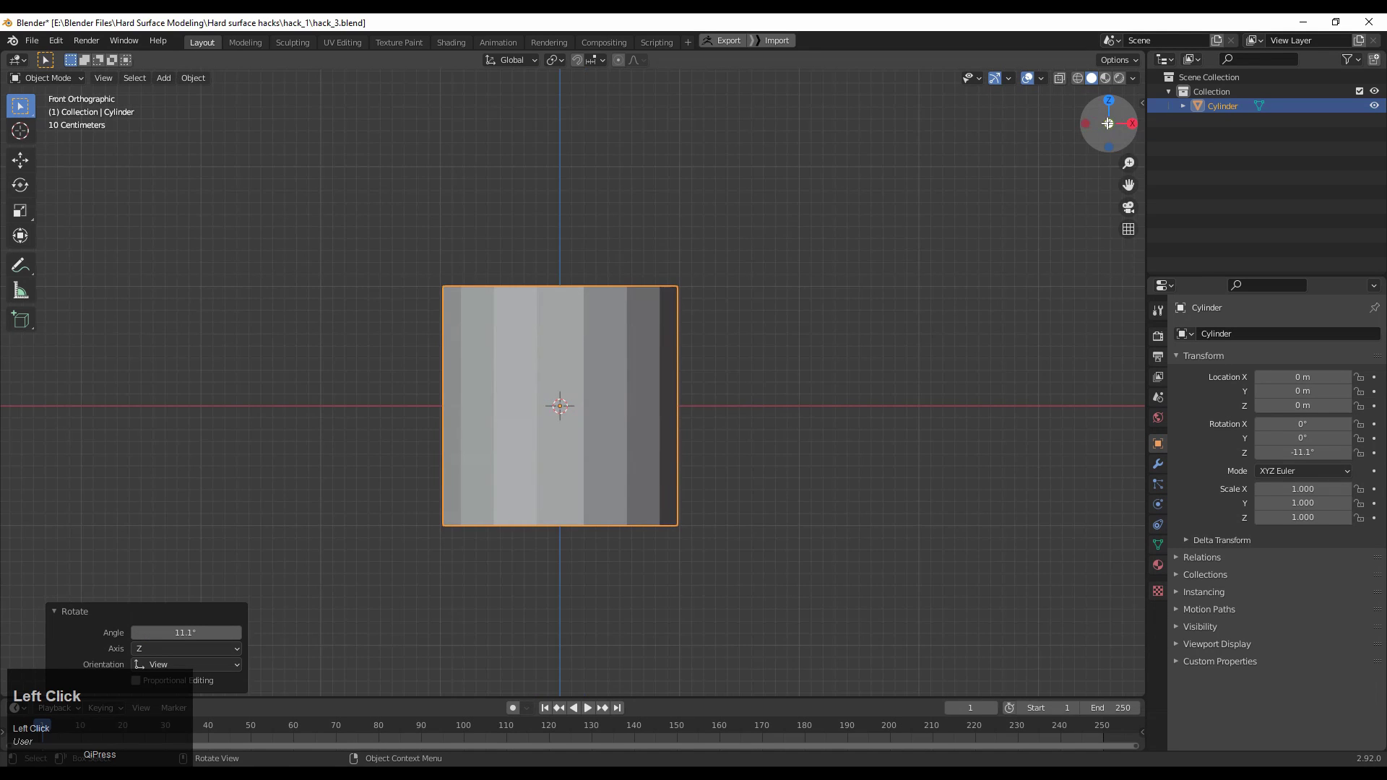
click(1132, 123)
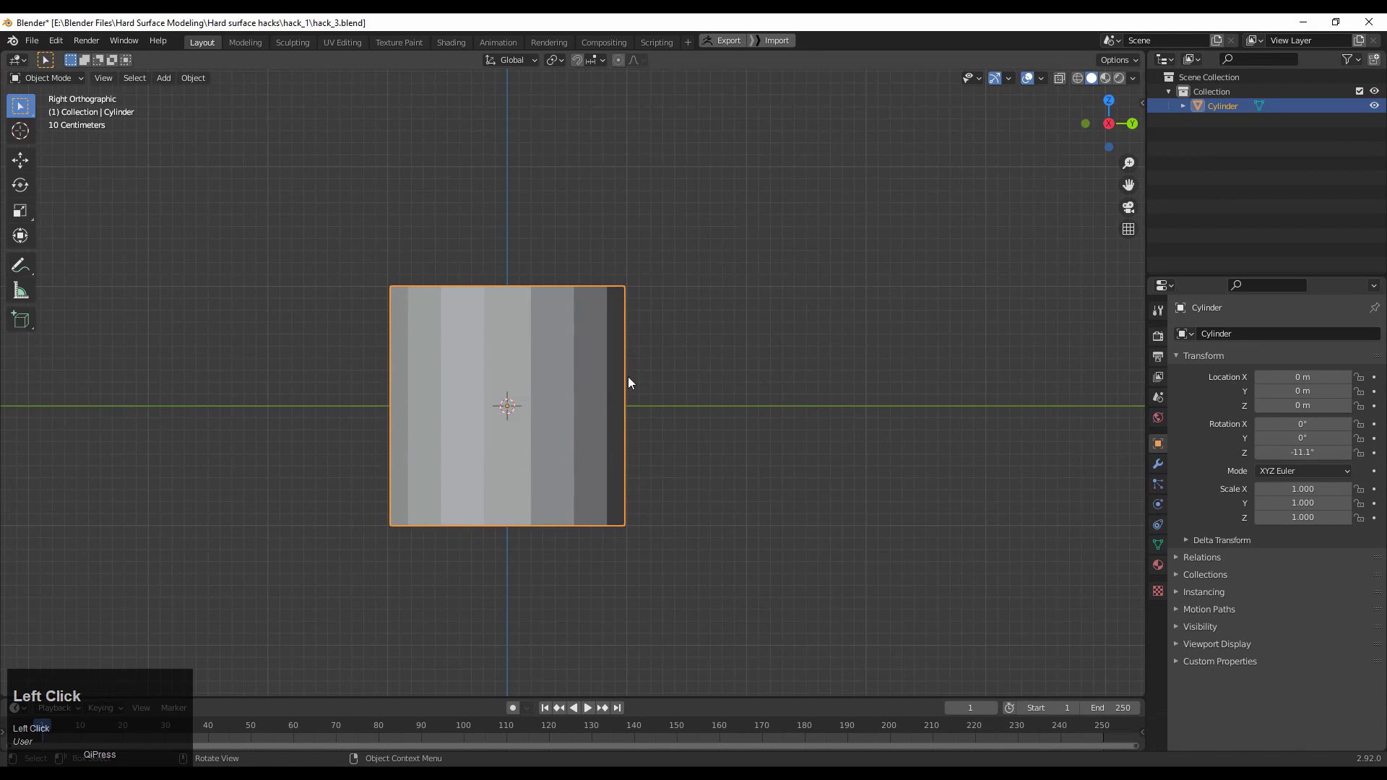
key(r)
click(472, 166)
Add one centred loop cut around the cylinder in Edit Mode and select the side faces of its positive-Y half
middle_drag(503, 266, 512, 307)
key(Tab)
key(ctrl+r)
click(512, 307)
right_click(512, 307)
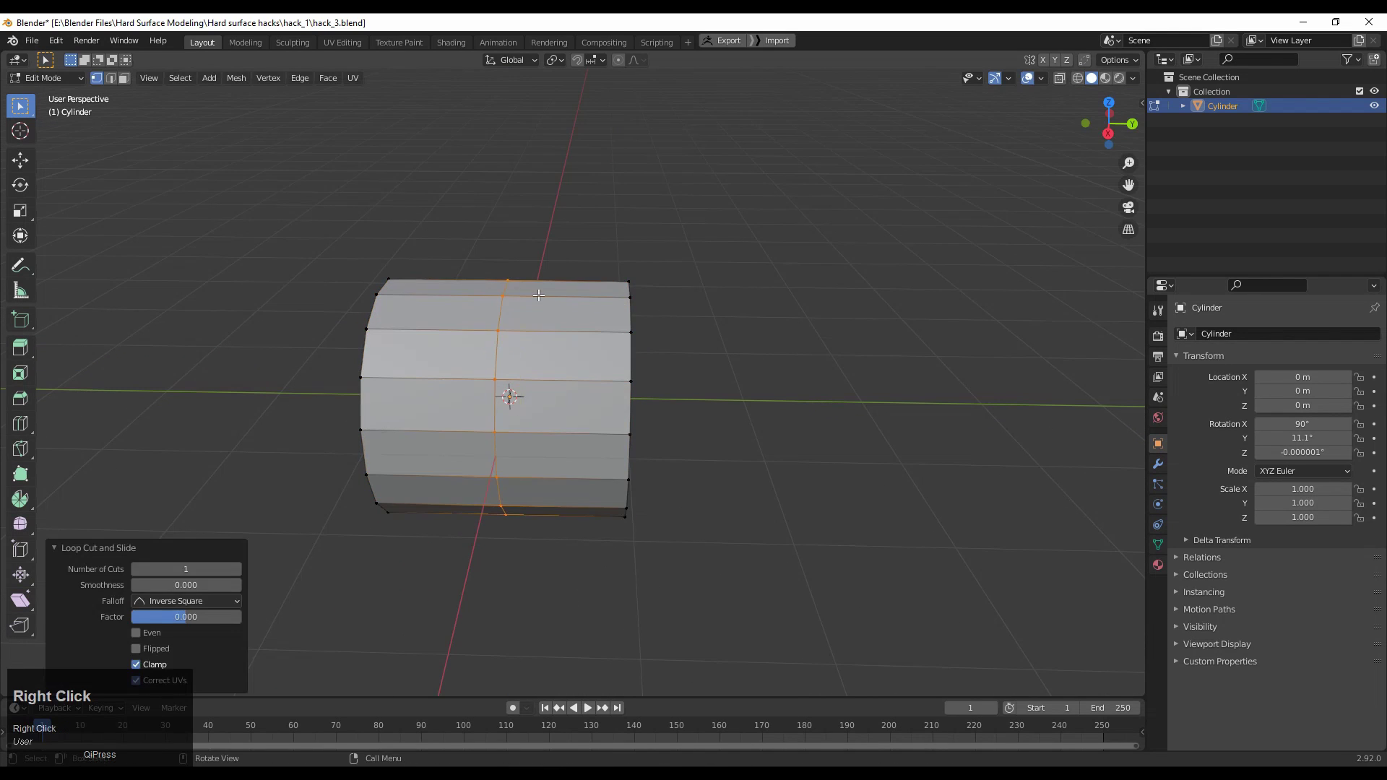
key(3)
click(549, 311)
key(x)
click(544, 298)
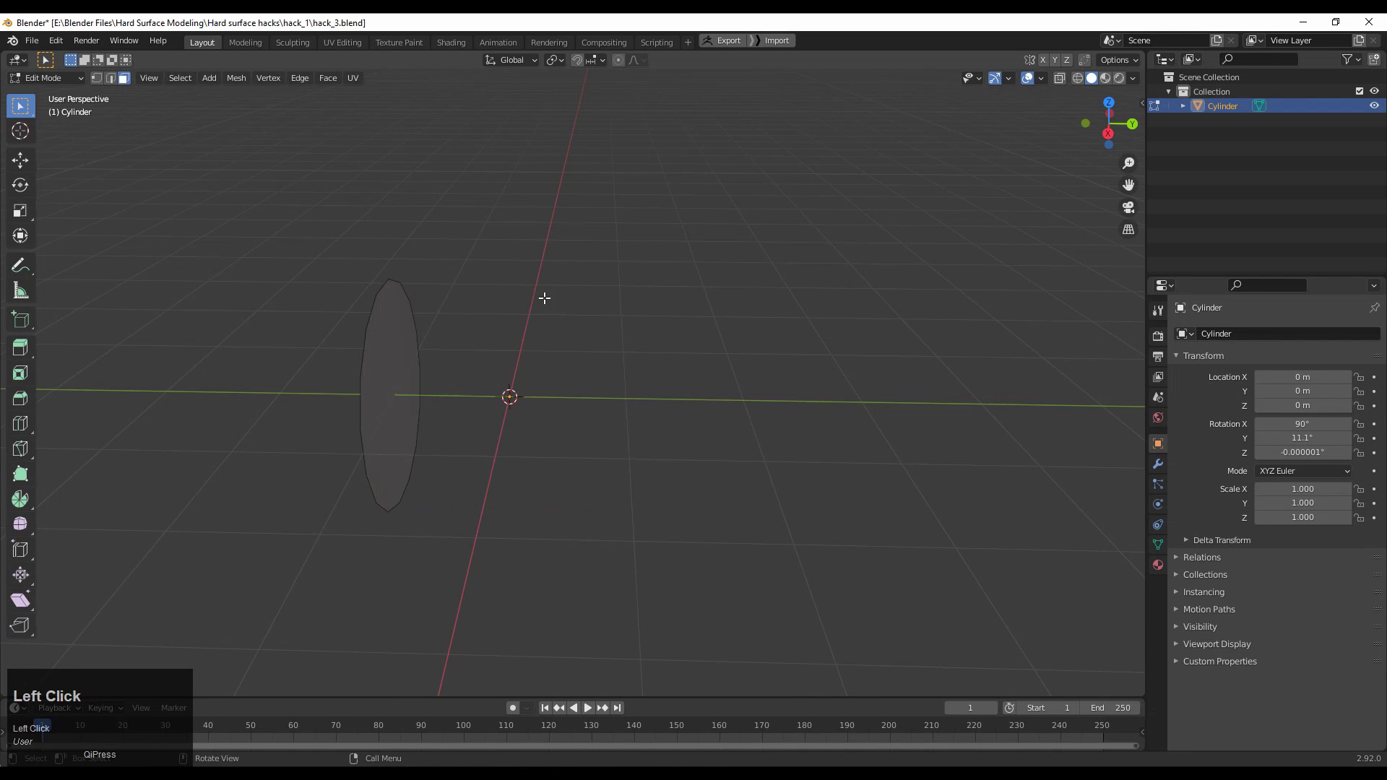
key(ctrl+z)
Delete the selected side faces and the end cap of the cylinder's positive-Y half
key(x)
click(540, 328)
middle_drag(541, 328, 579, 349)
click(628, 388)
key(x)
click(627, 389)
middle_drag(627, 388, 479, 404)
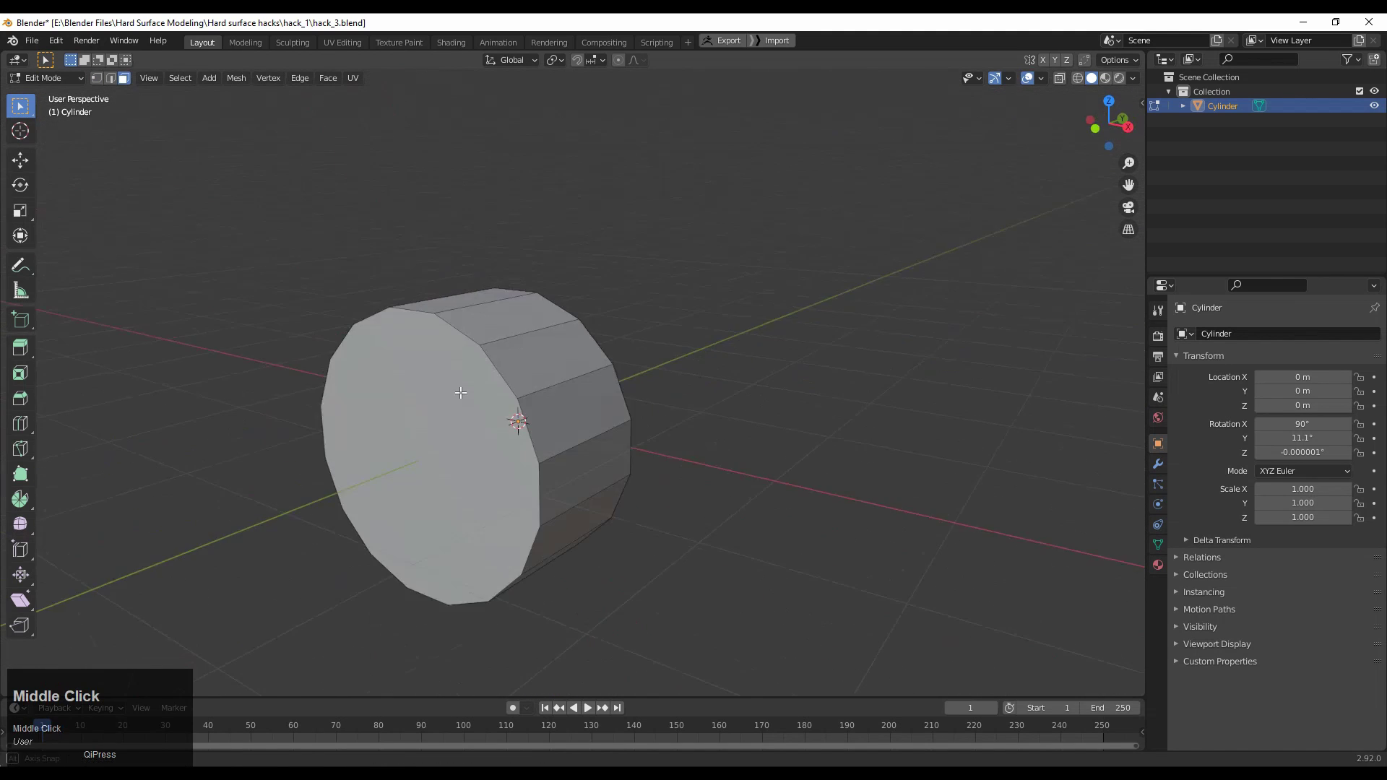
Move the front cap face about 0.65 m along Y toward the origin to make the cylinder a thin disc
click(449, 405)
middle_drag(271, 289, 221, 288)
click(20, 159)
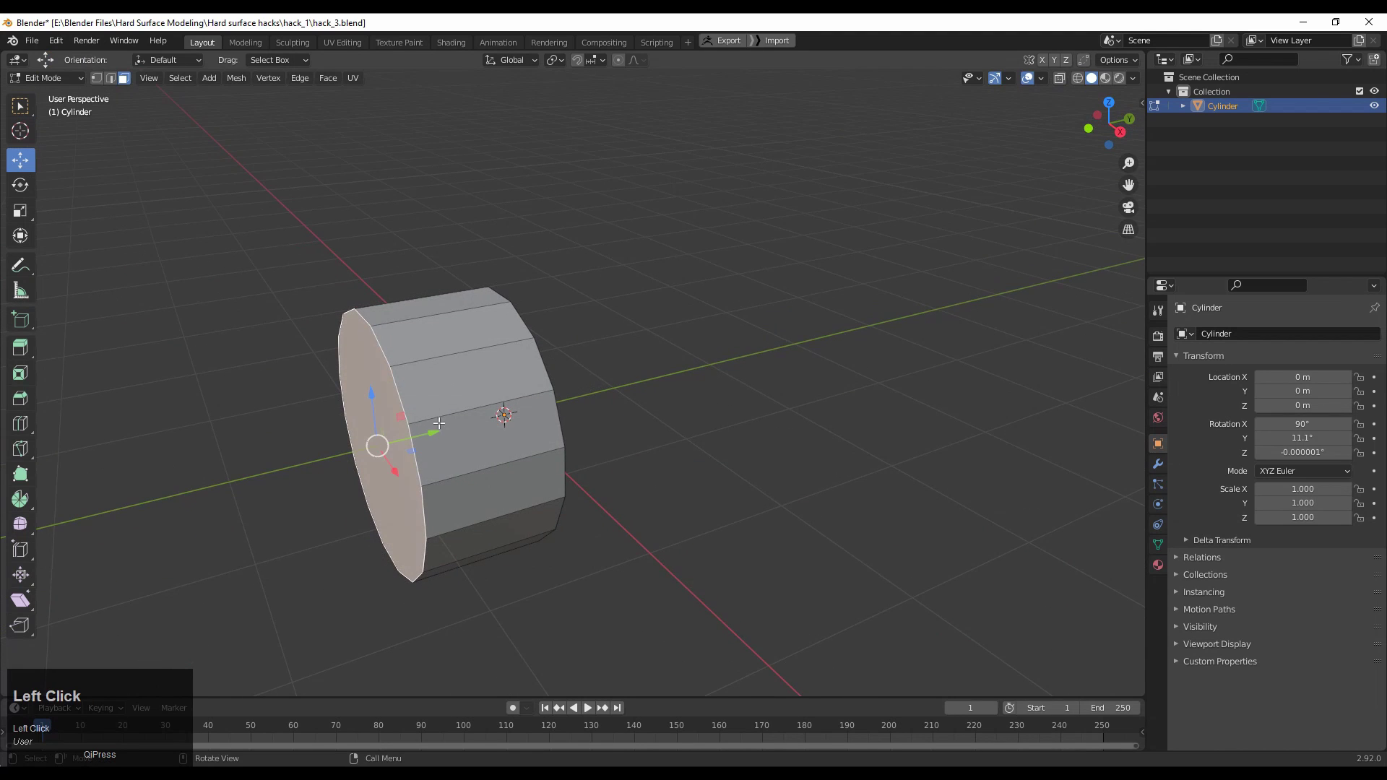
drag(440, 424, 527, 414)
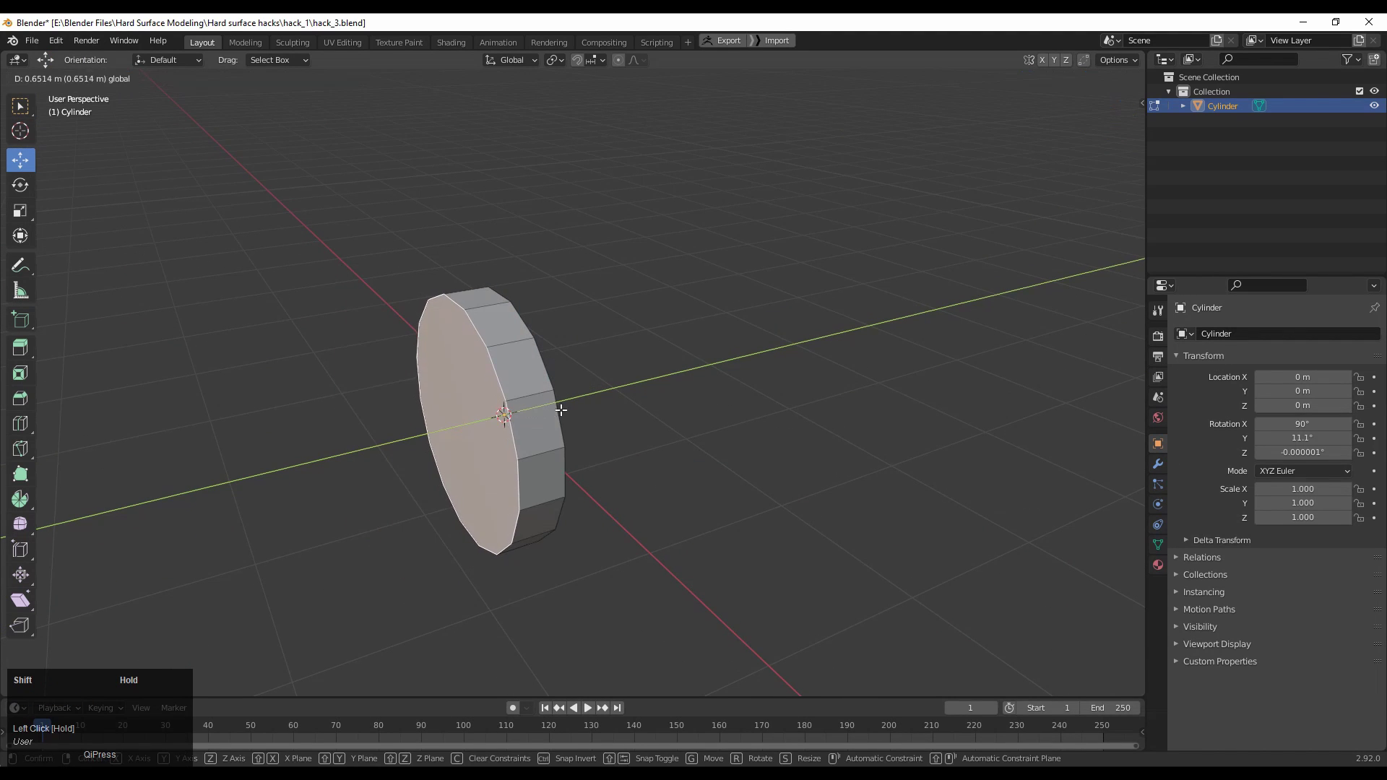
middle_drag(505, 399, 606, 370)
Extrude the front face outward about 0.25 m and scale it to 0.9 to form a tapered rim
key(e)
click(487, 401)
click(1109, 125)
key(s)
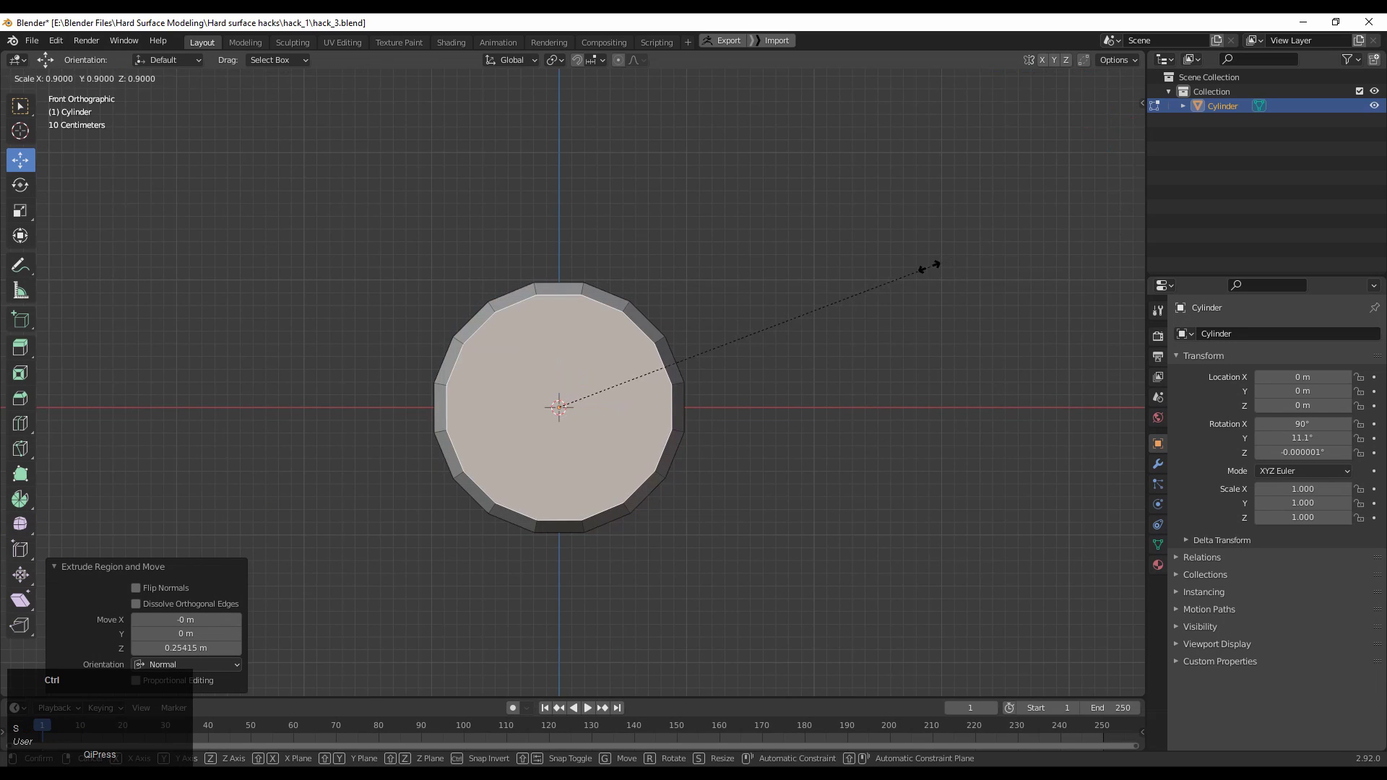
click(925, 267)
Move the scaled front face slightly back along Y in the right side view to shorten the taper
middle_drag(925, 267, 527, 400)
click(1110, 138)
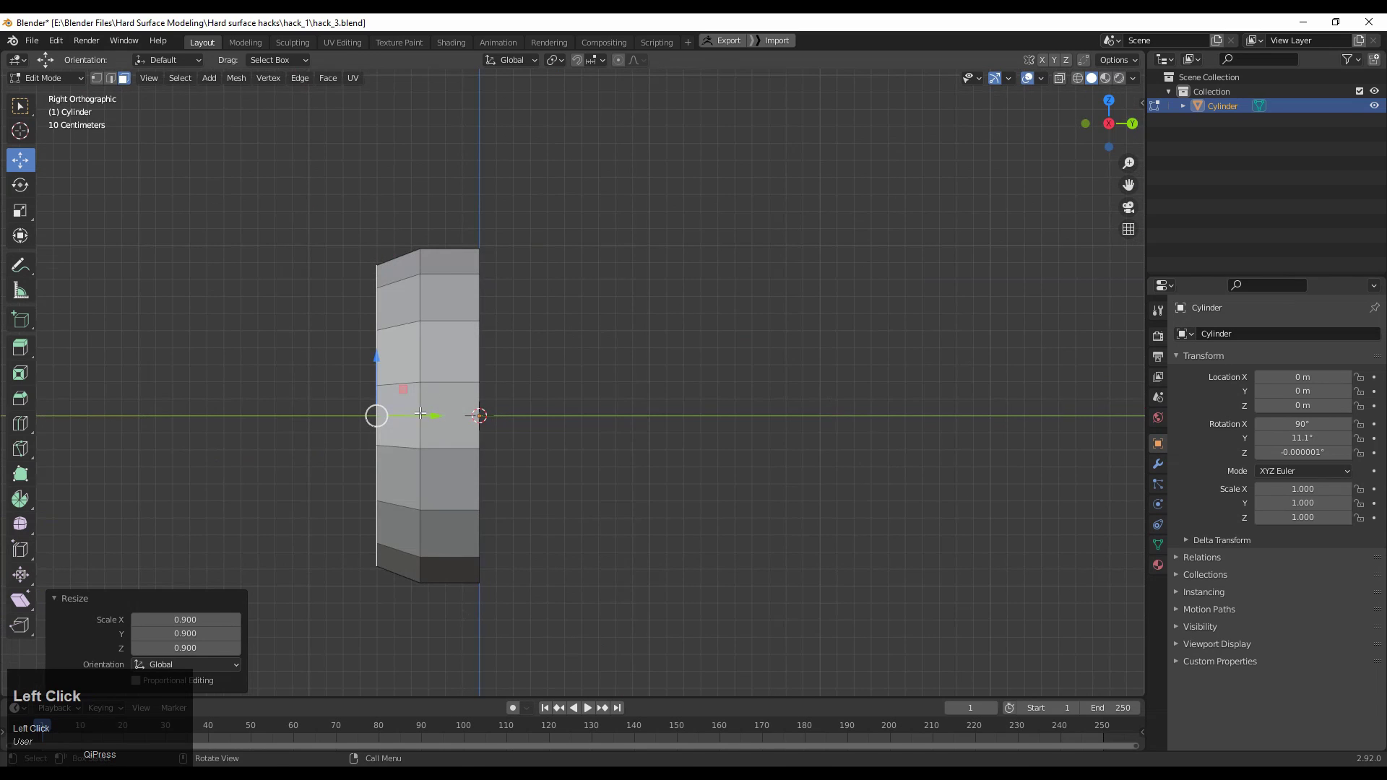
drag(423, 415, 436, 424)
middle_drag(437, 425, 582, 439)
Join the upper and lower middle vertices of the front face with two vertical edges using Connect Vertex Pairs
click(645, 318)
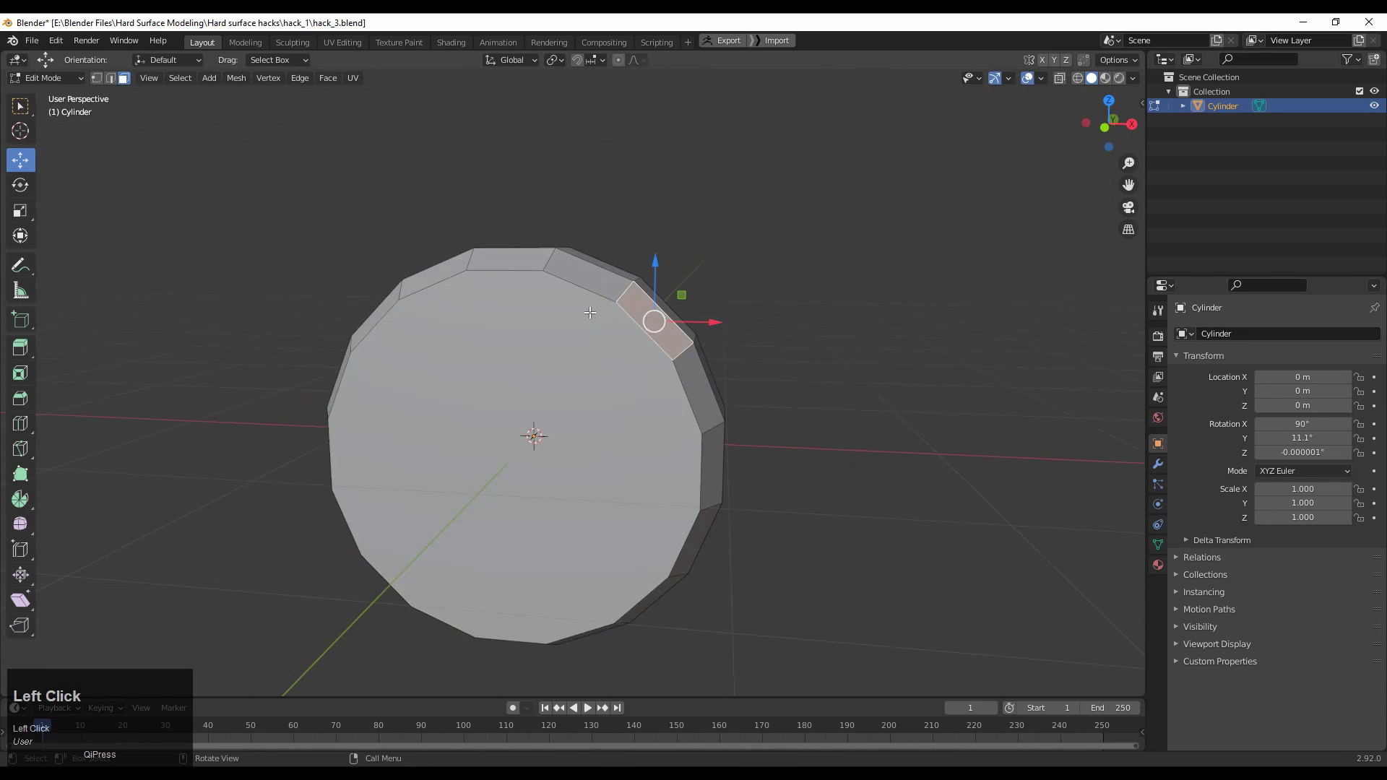
middle_drag(590, 312, 551, 295)
key(1)
click(504, 283)
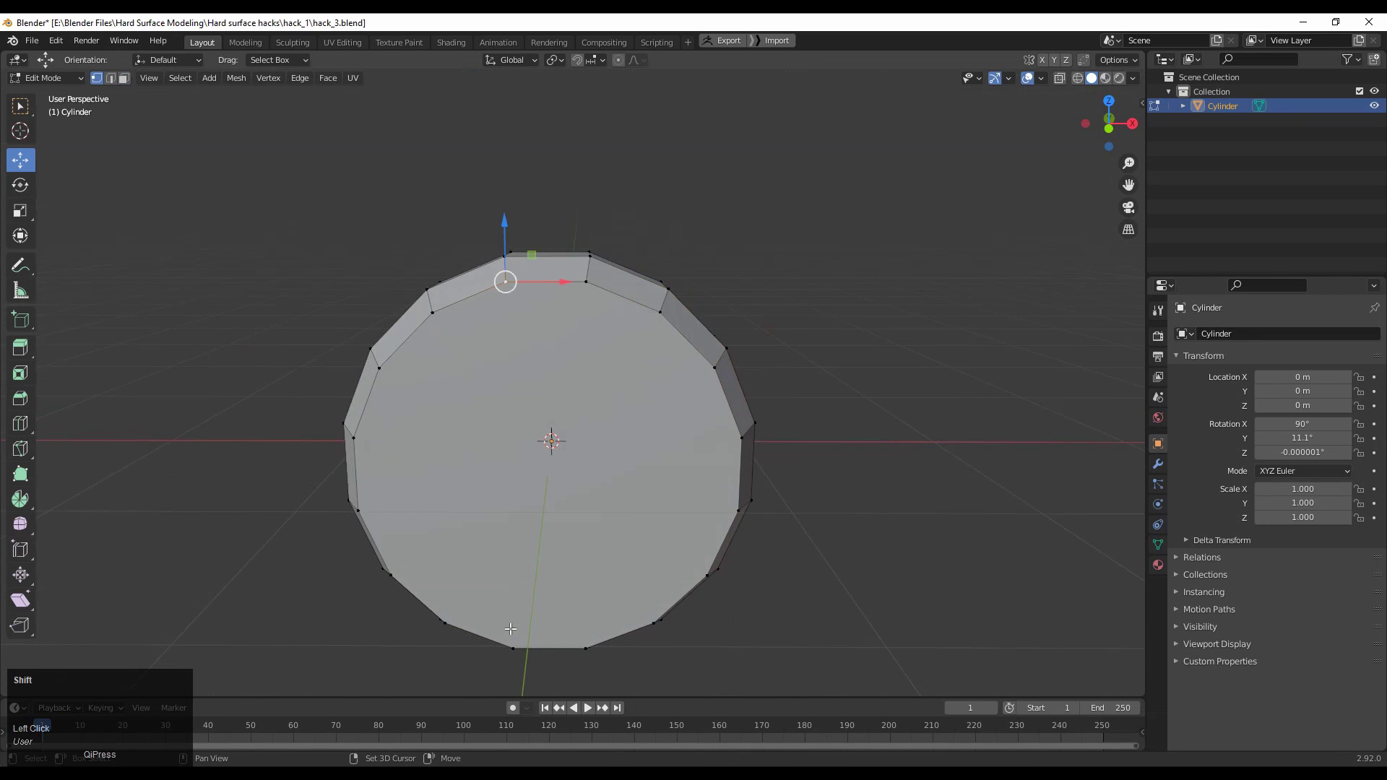
right_click(518, 378)
click(506, 484)
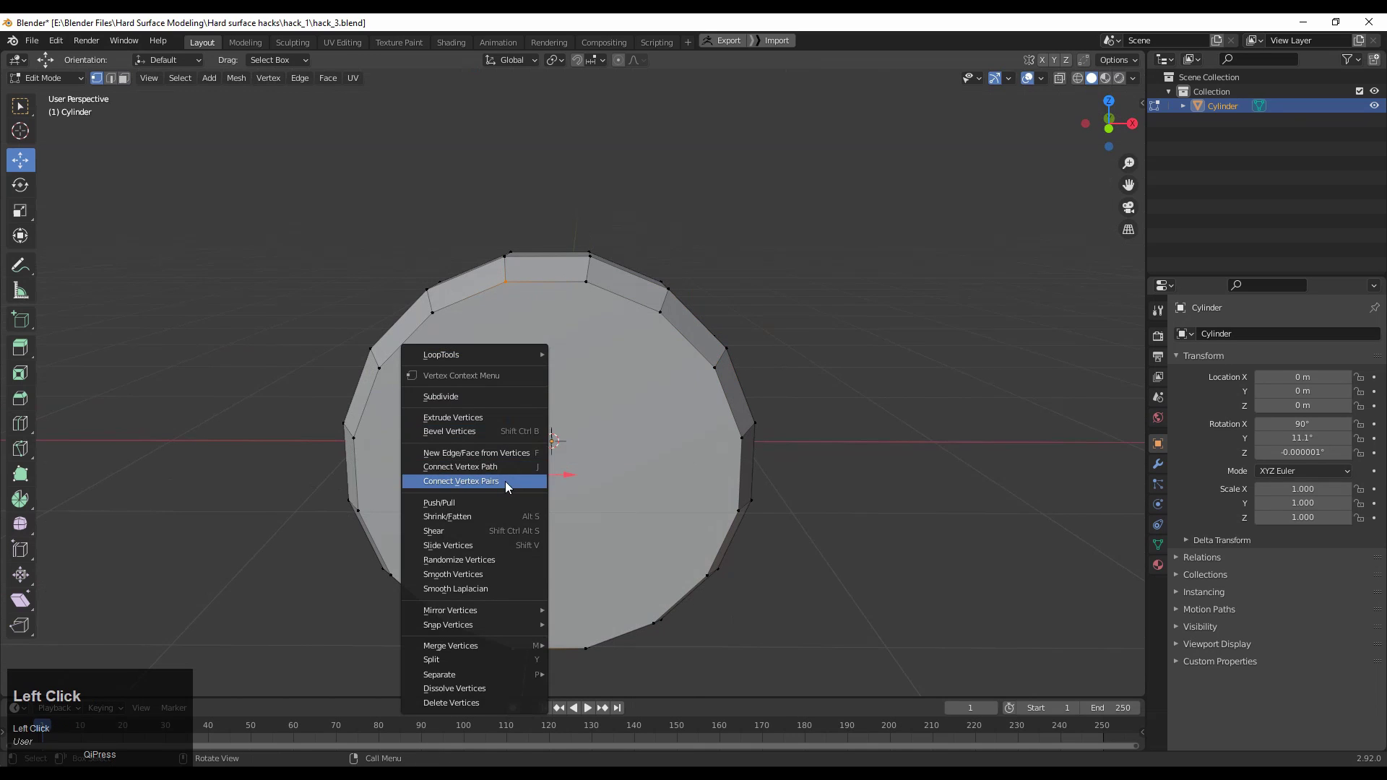
click(586, 283)
key(c)
right_click(576, 433)
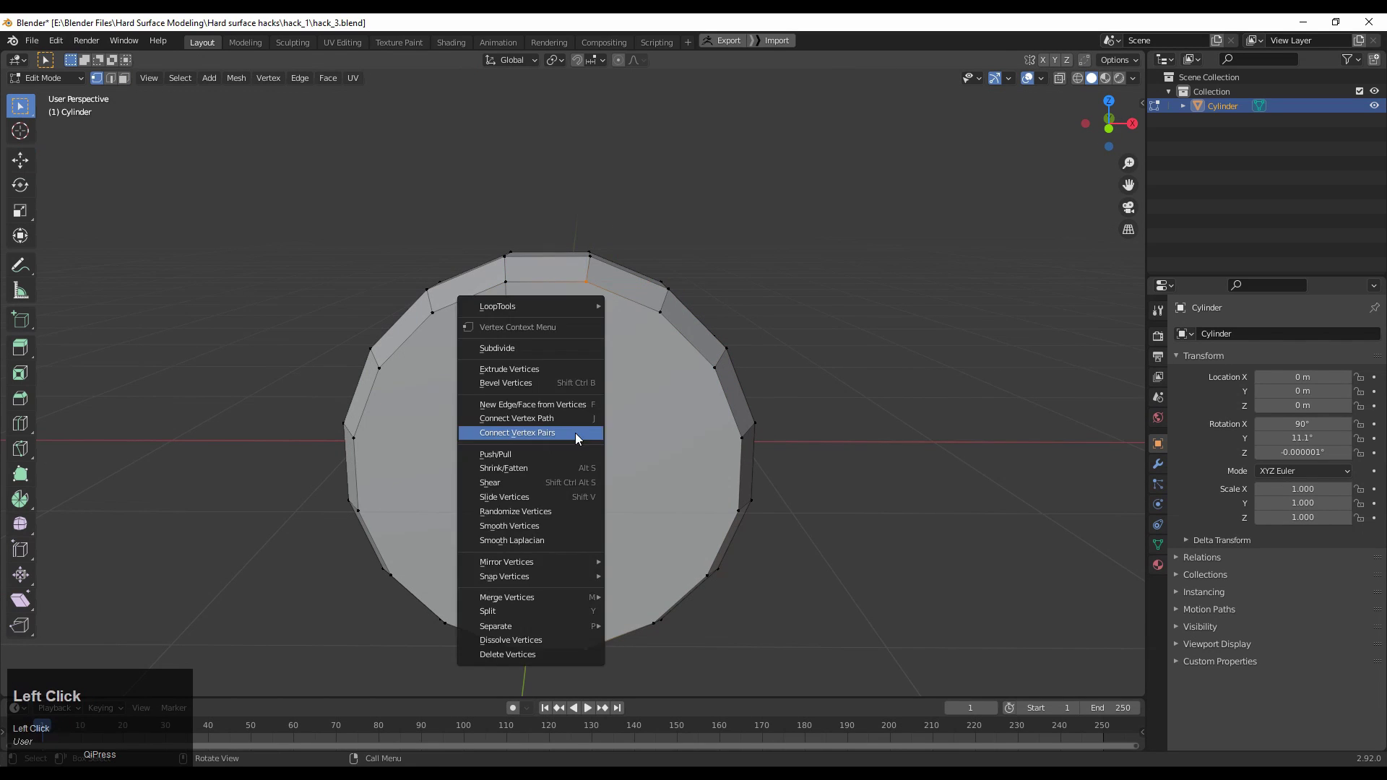
click(576, 432)
Connect the opposite middle side vertices of the front face with two horizontal edges across it
middle_drag(575, 432, 779, 424)
click(833, 379)
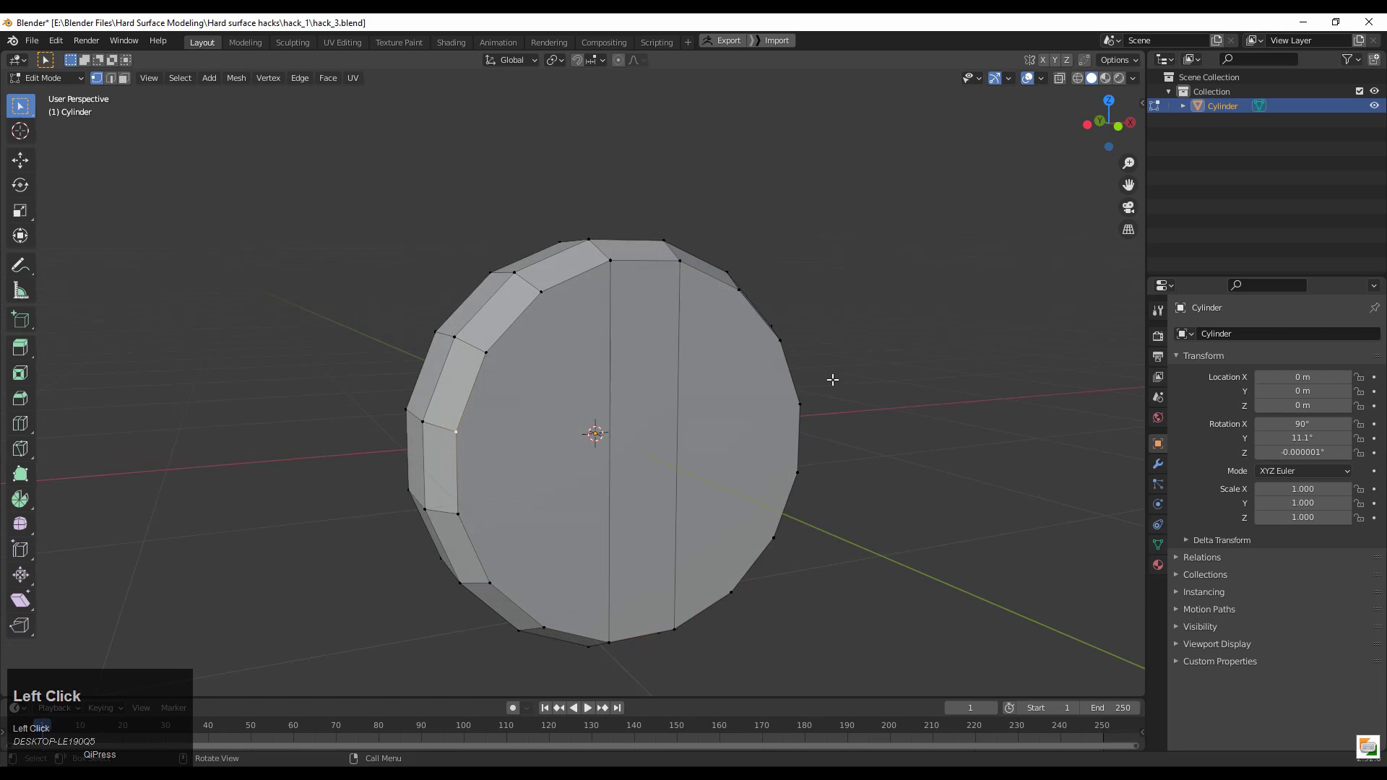
right_click(824, 271)
click(824, 271)
click(1119, 126)
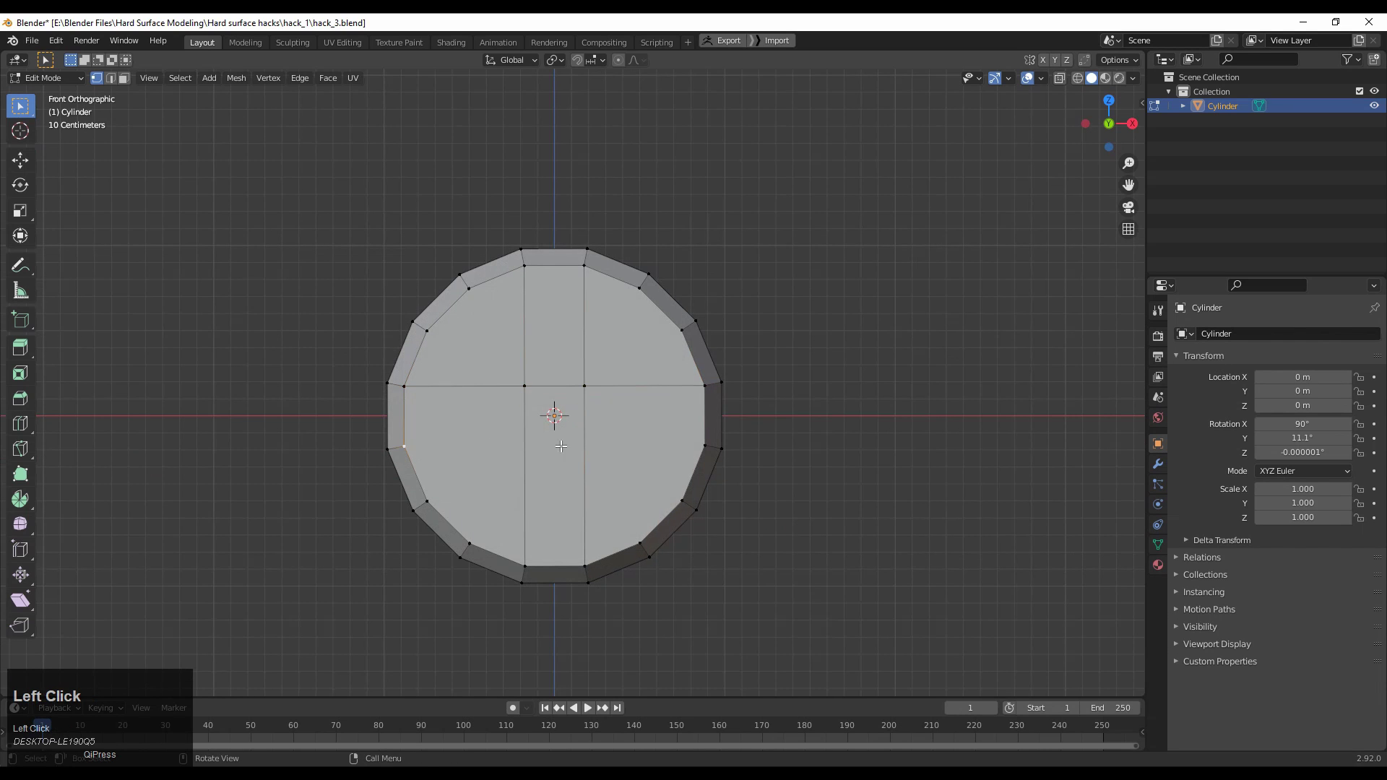
right_click(655, 318)
click(654, 318)
shift+middle_drag(574, 357, 573, 320)
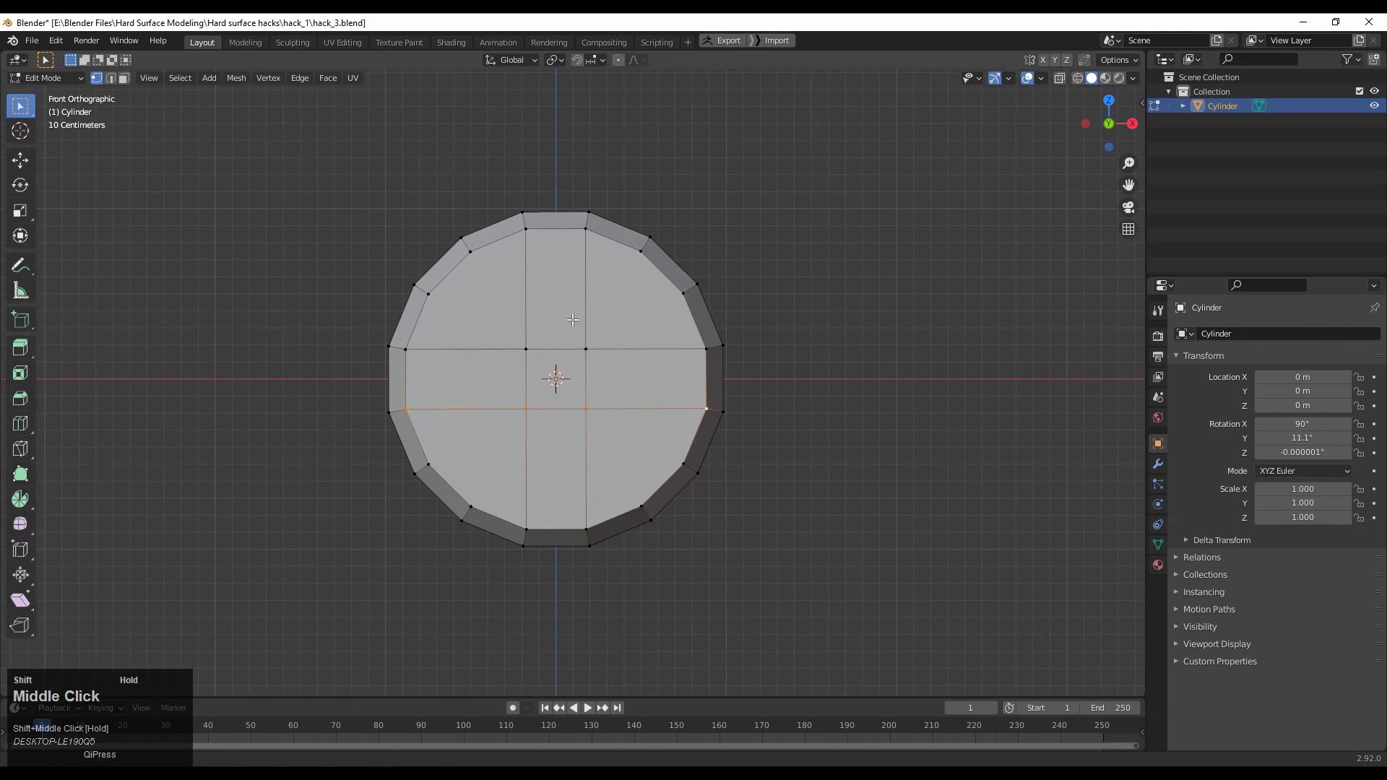
Connect the next outer vertex pairs on both sides of the front face with vertical edges, and switch to face selection
right_click(497, 359)
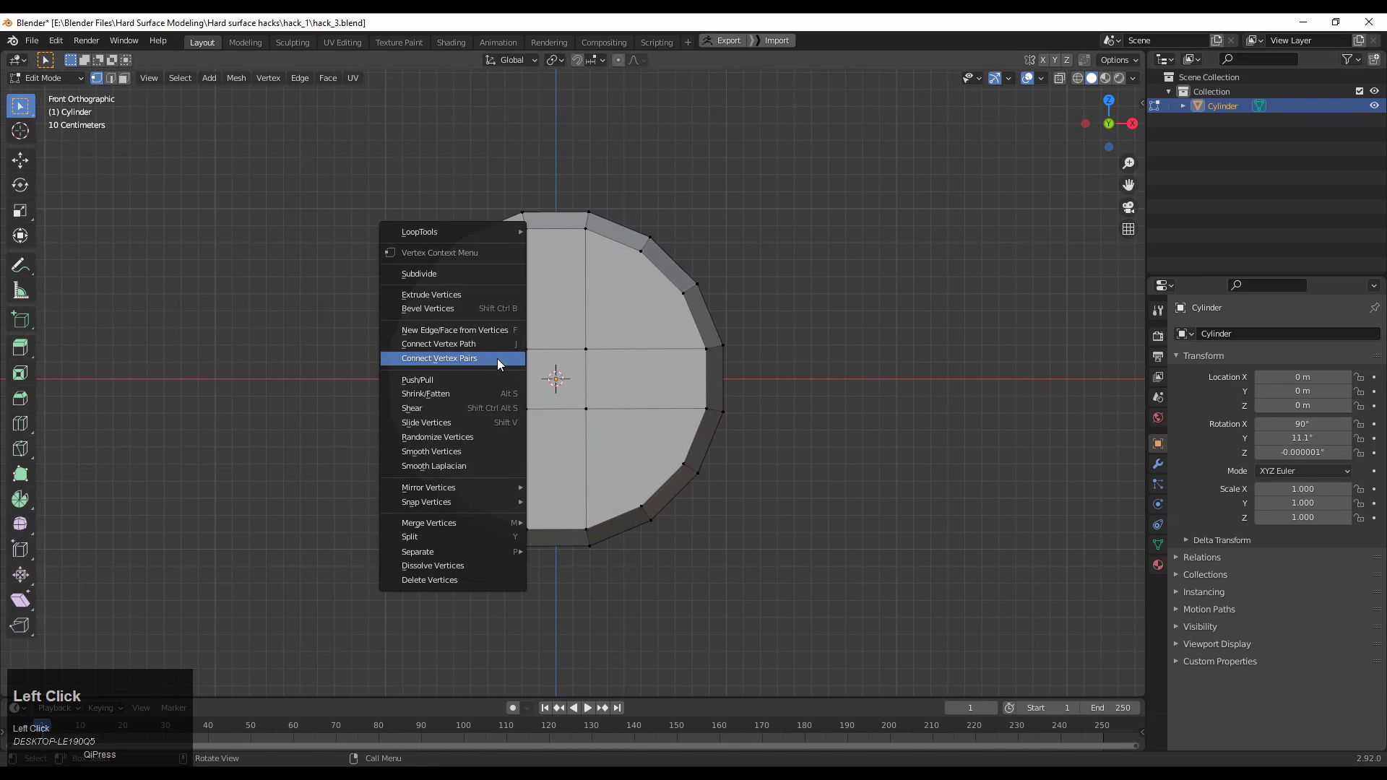
click(497, 358)
click(639, 271)
shift+click(645, 502)
right_click(632, 340)
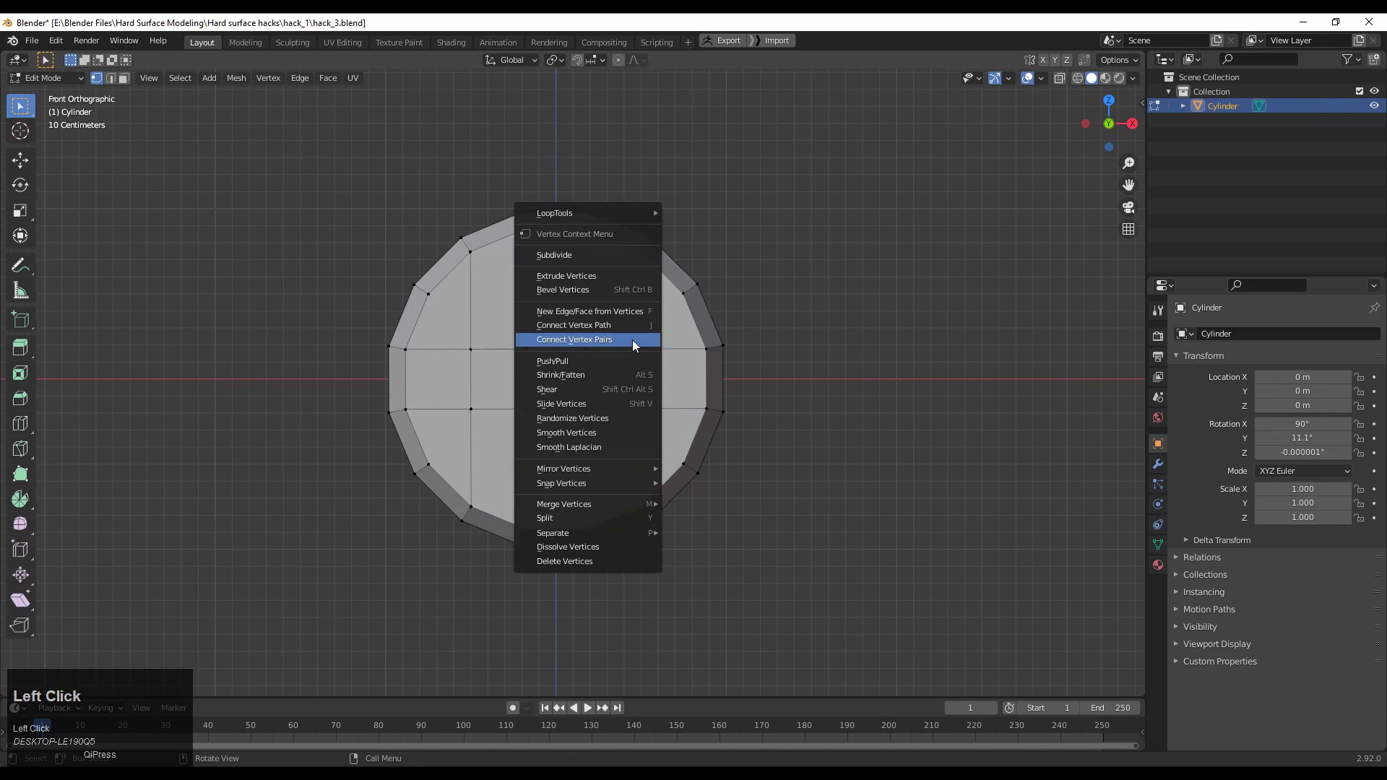
click(632, 339)
middle_drag(634, 350, 643, 386)
click(124, 78)
alt+click(573, 477)
middle_drag(573, 478, 492, 491)
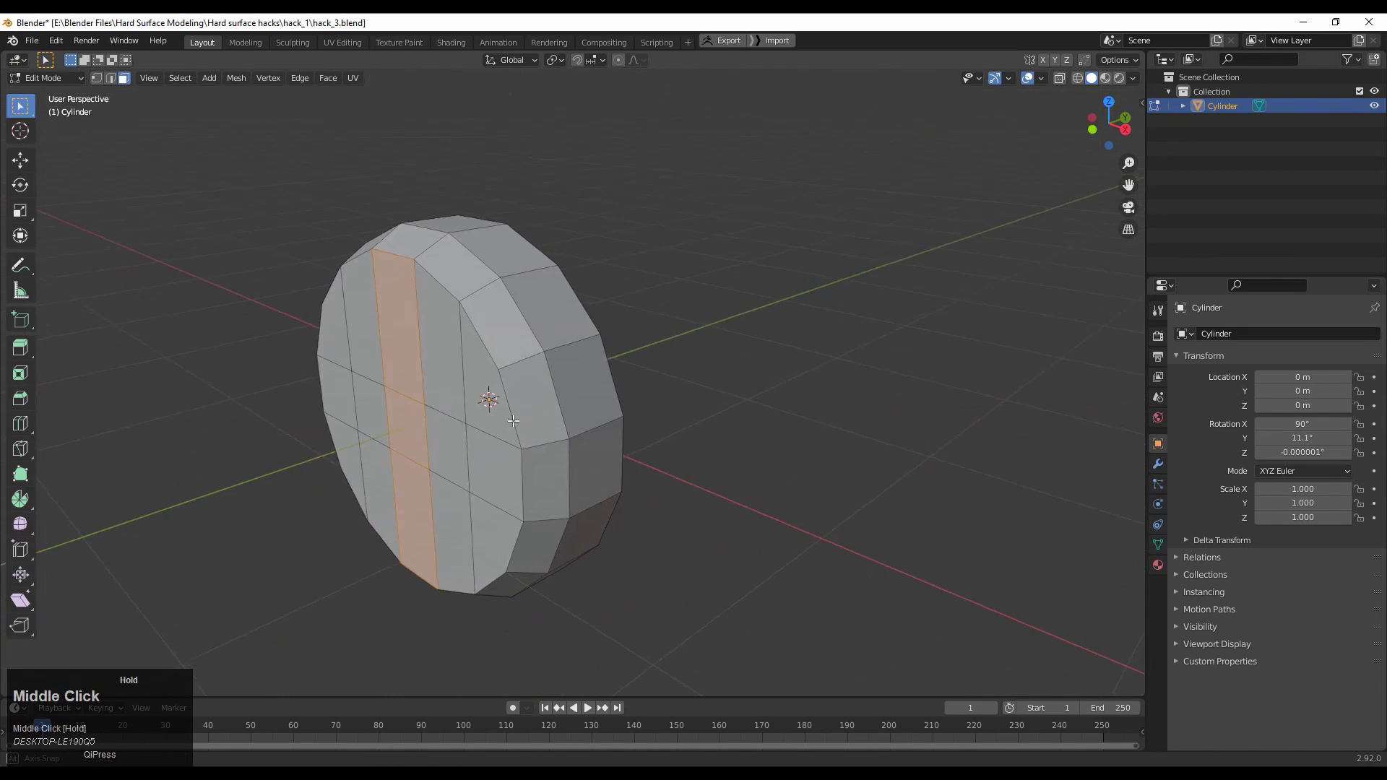
shift+middle_drag(532, 390, 635, 383)
middle_drag(635, 383, 734, 506)
key(i)
right_click(767, 305)
Select all faces of the disc's front grid and inset them together by about 0.02 m
drag(732, 513, 506, 372)
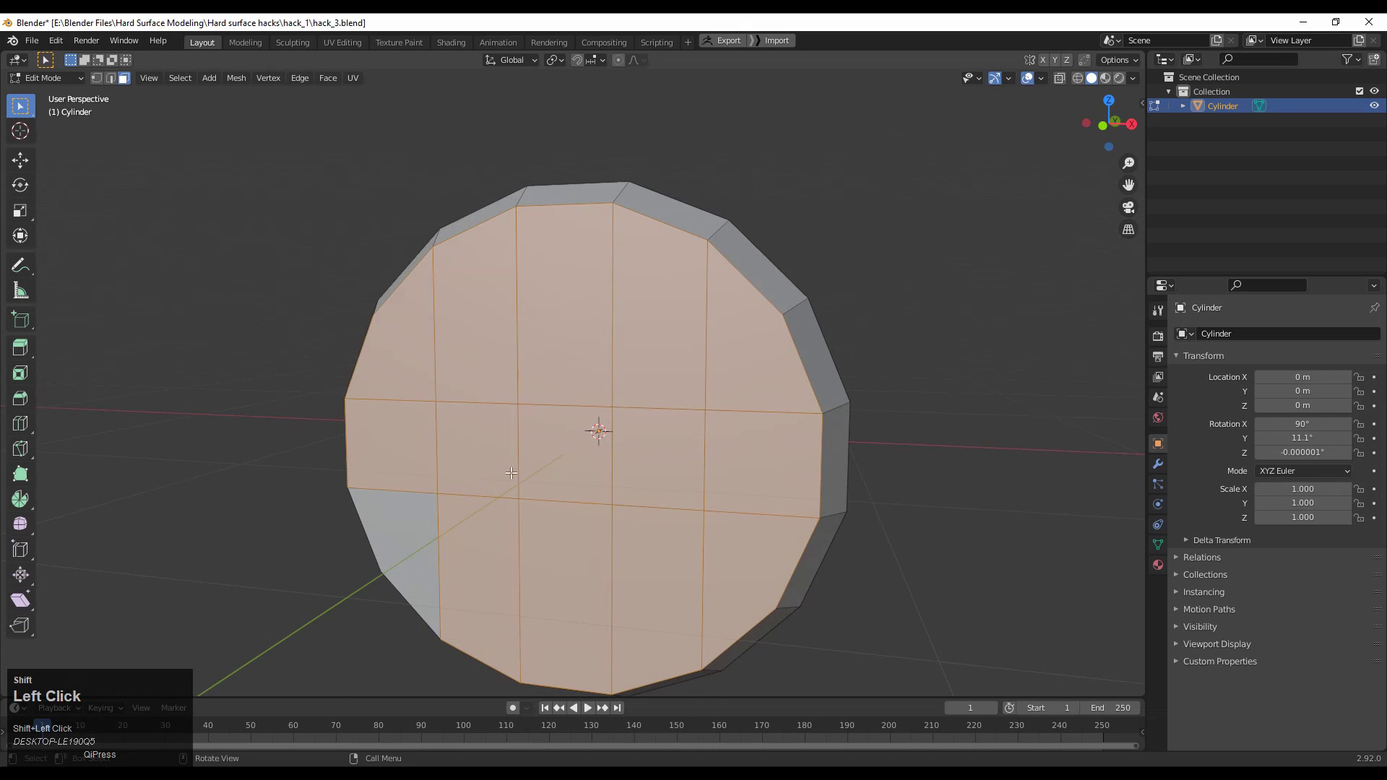
key(i)
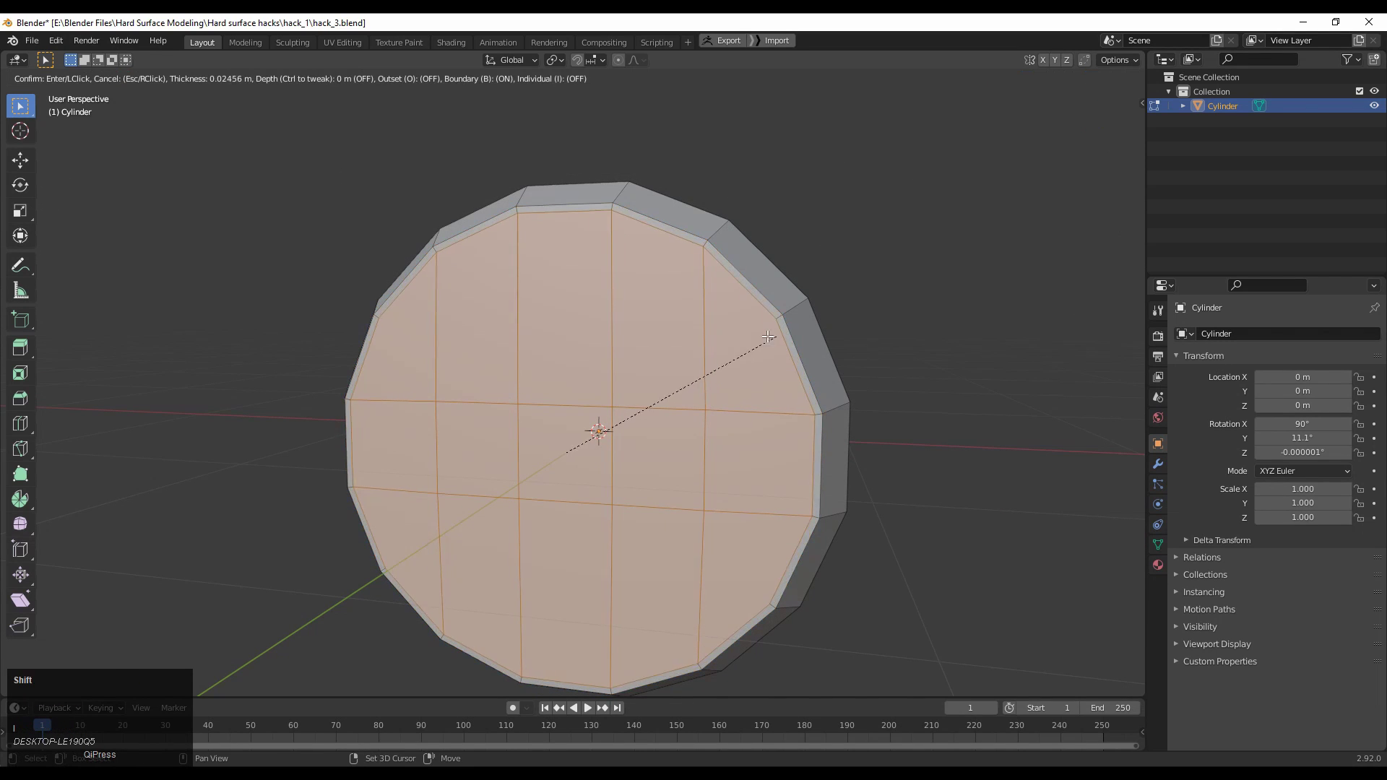
click(786, 331)
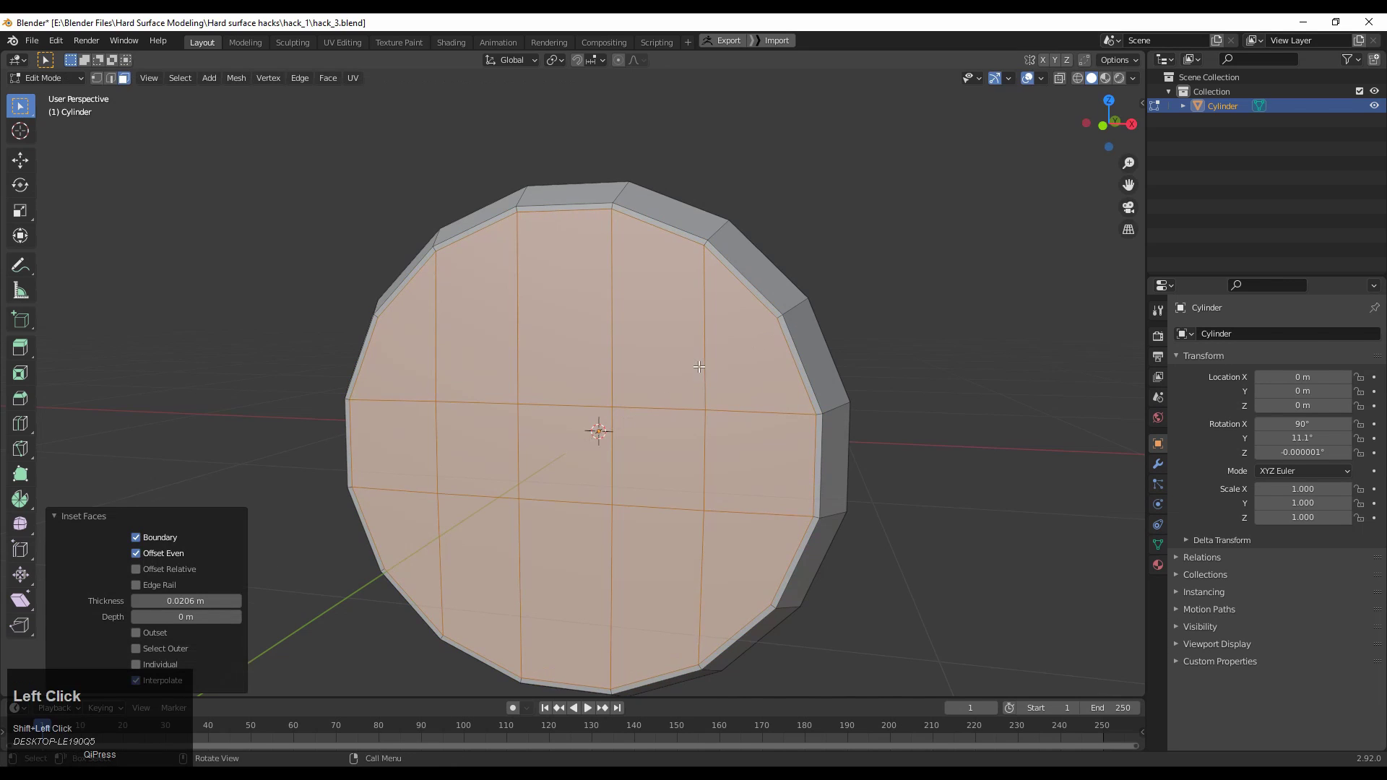
middle_drag(786, 331, 553, 454)
Select the middle vertical strip of front faces and inset it by about 0.02 m
alt+click(607, 431)
key(i)
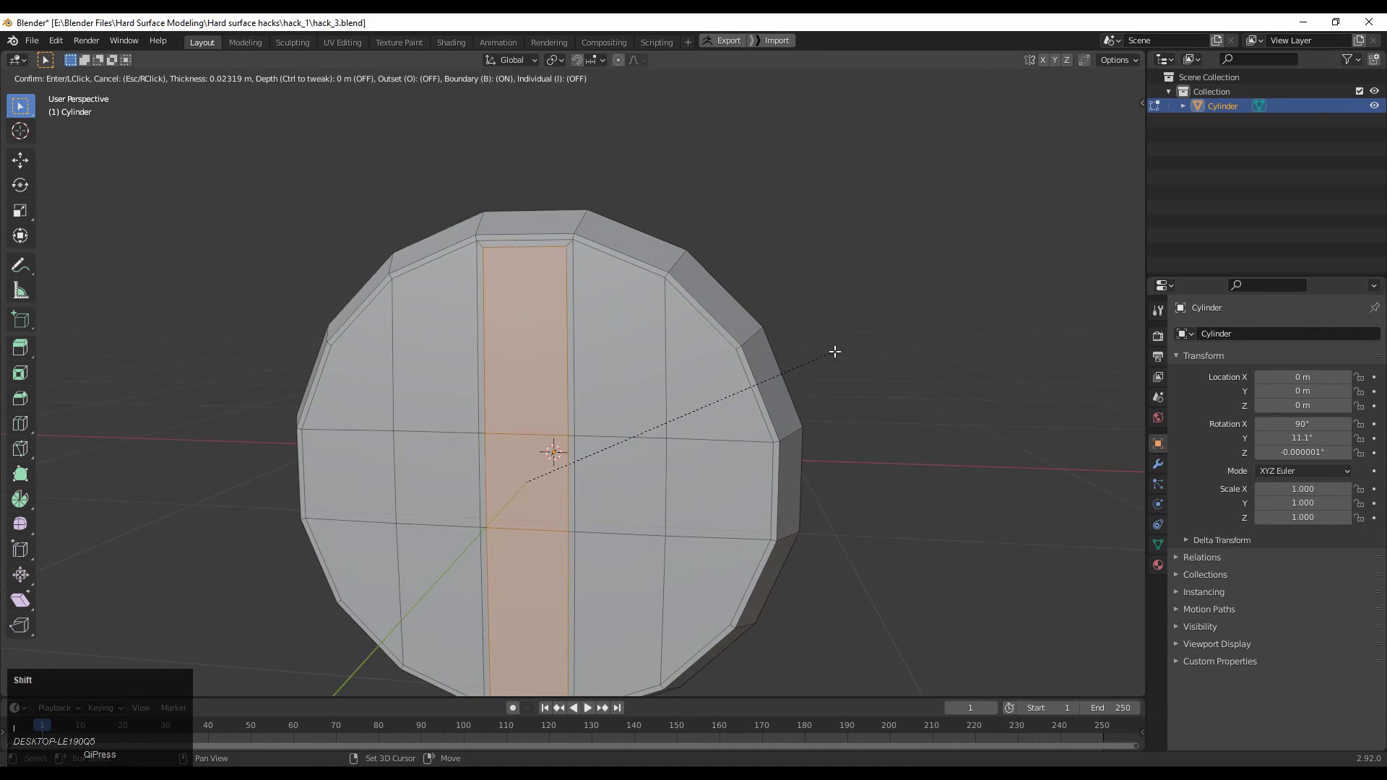
click(840, 344)
middle_drag(840, 345, 882, 258)
Extrude the inset middle strip about 0.47 m outward along its normal in the right side view
click(1122, 130)
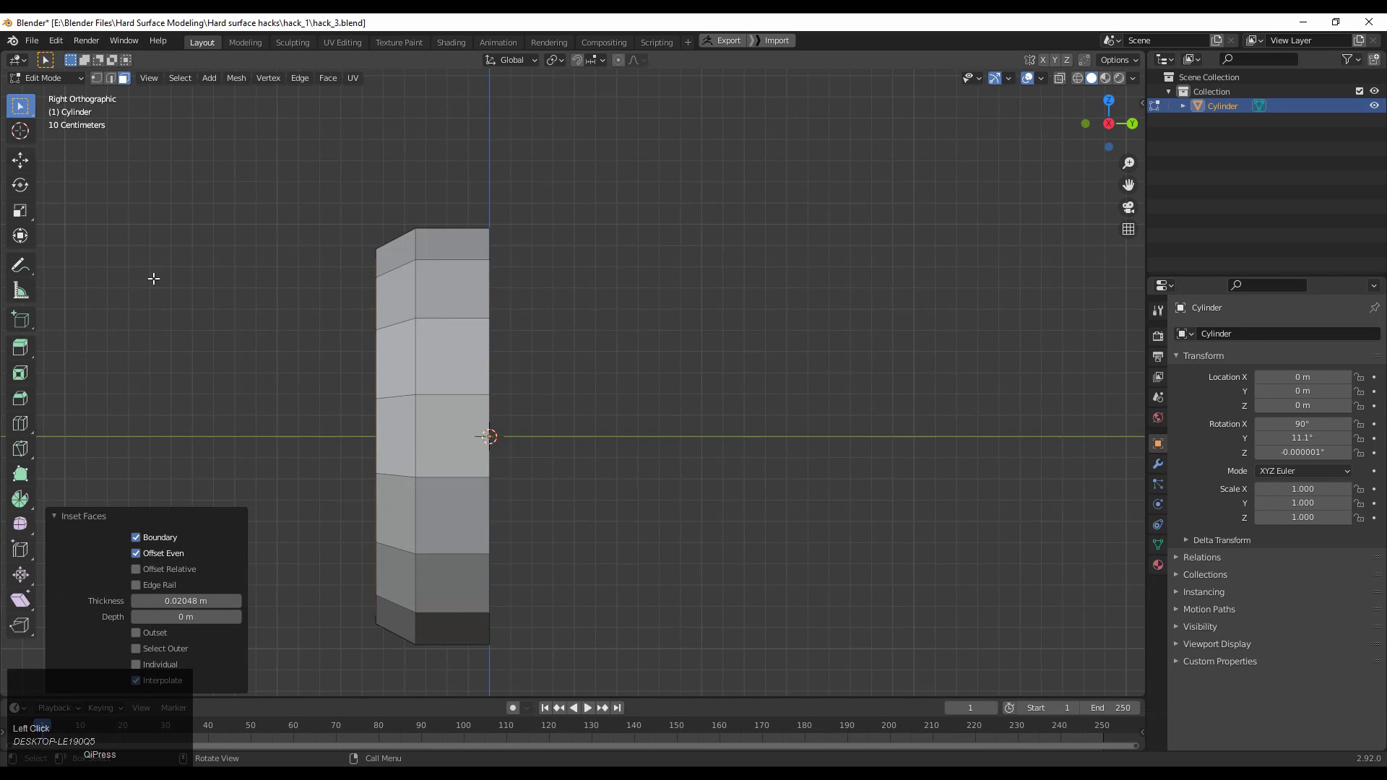
click(20, 159)
shift+middle_drag(334, 241, 490, 307)
key(e)
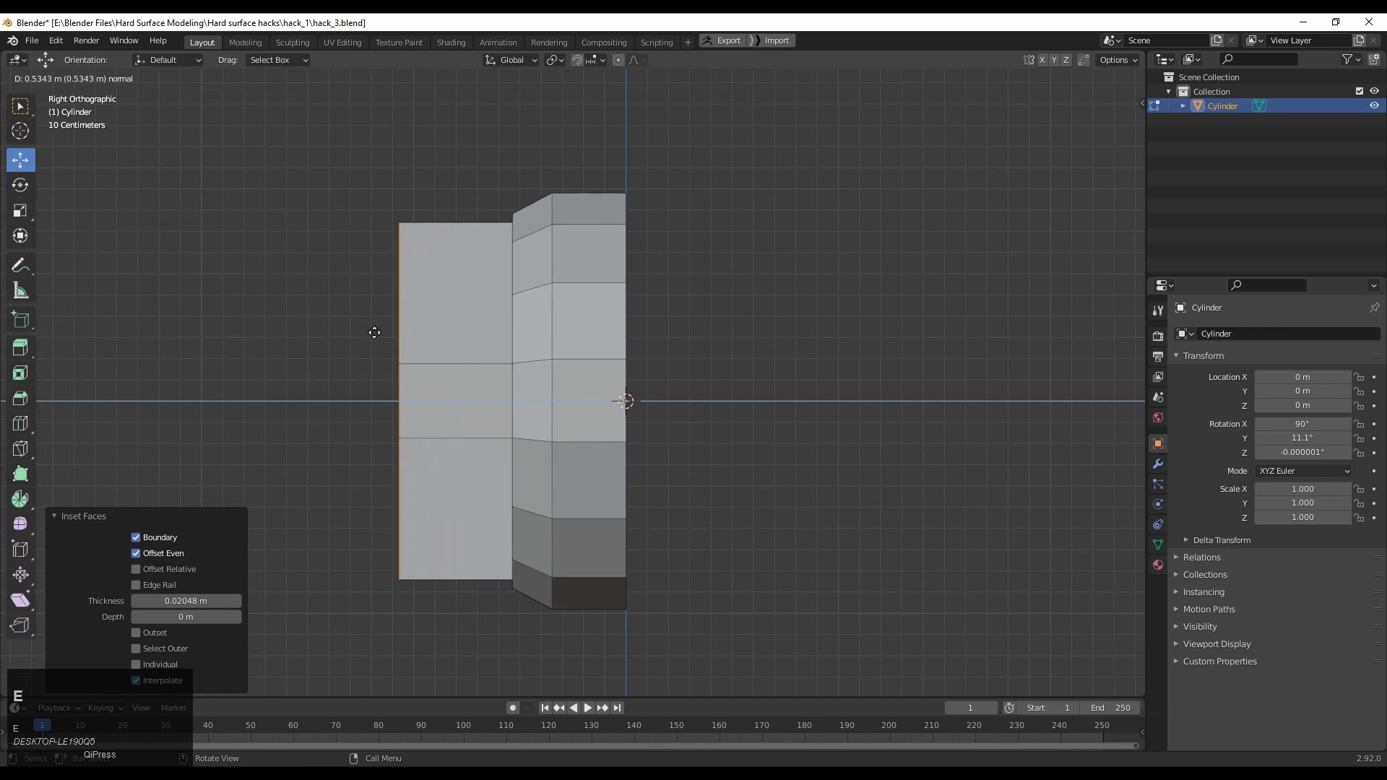
key(shift)
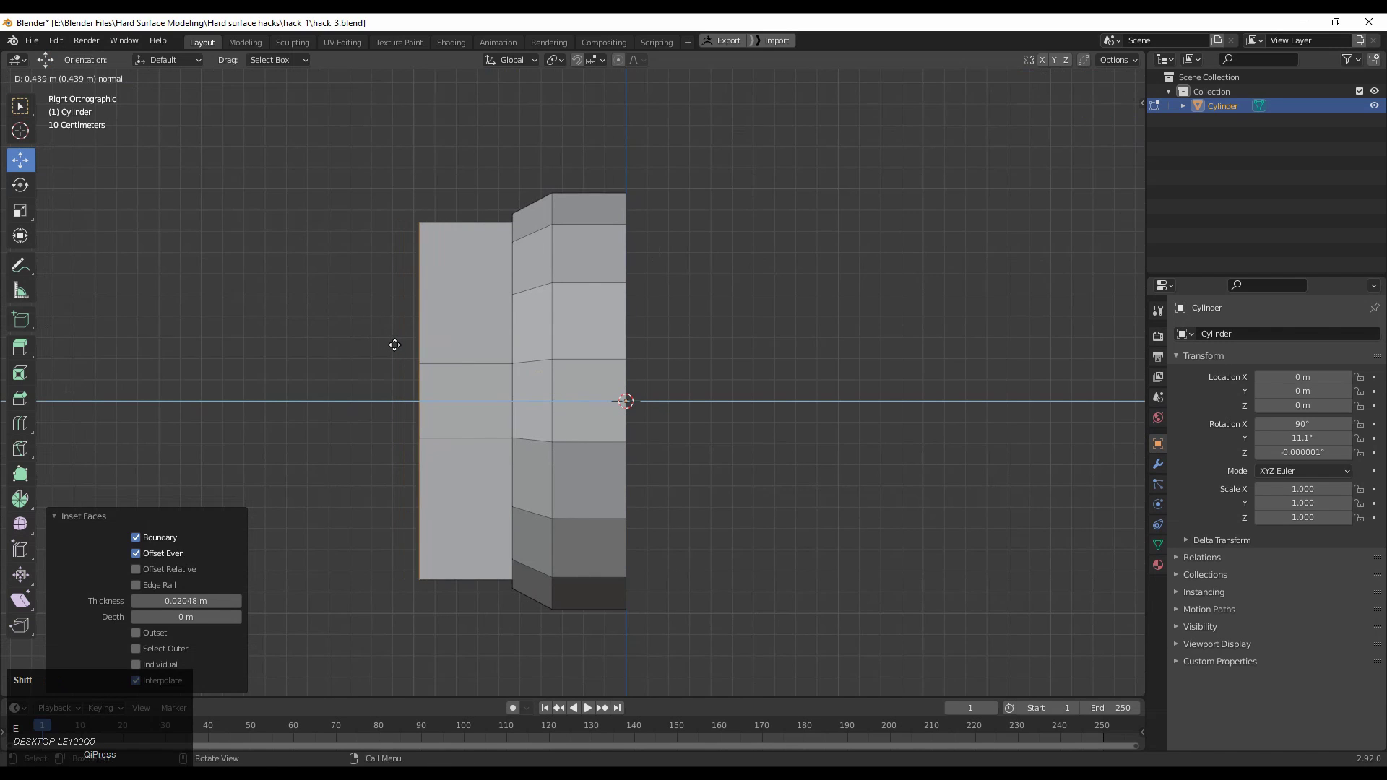
click(340, 334)
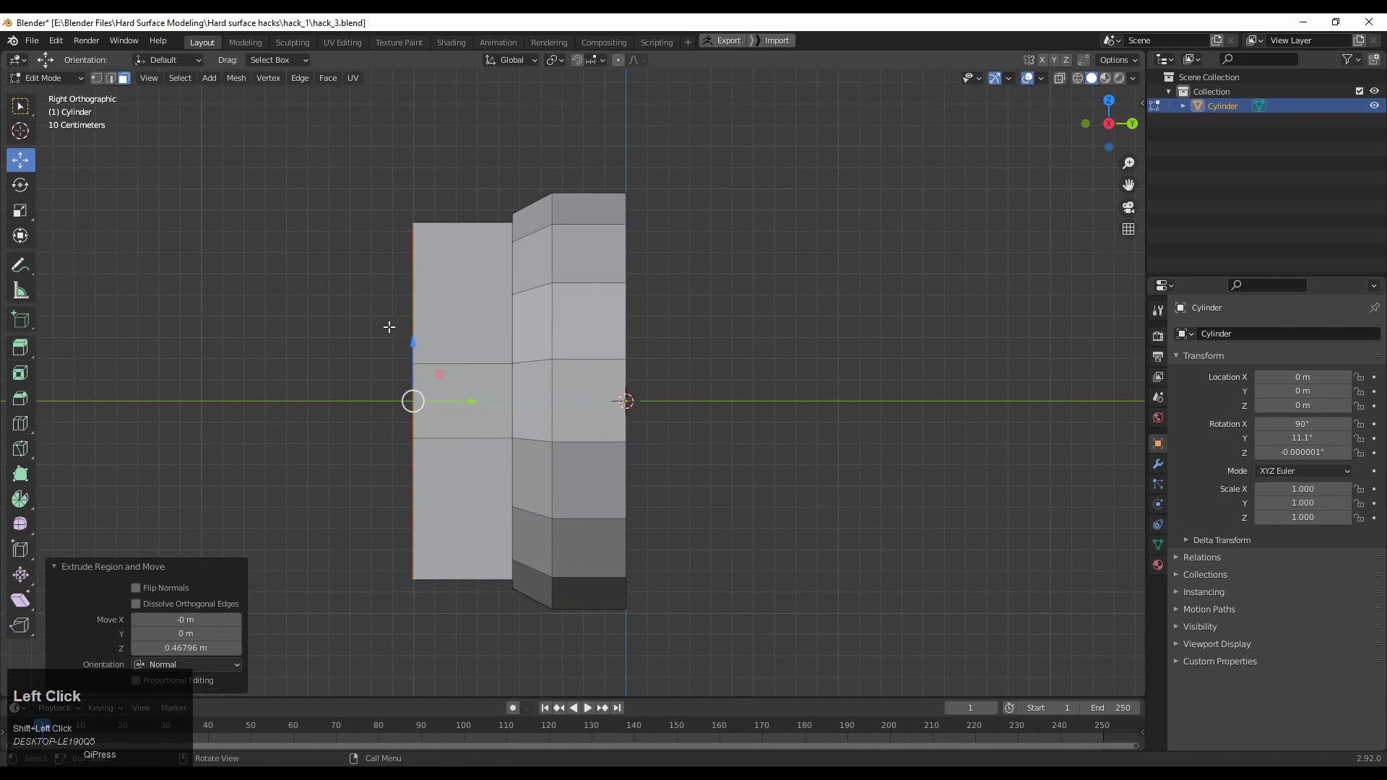
Bevel the upper front edge of the extruded bar by about 0.232 m with one segment
middle_drag(388, 325, 454, 378)
key(2)
click(414, 323)
middle_drag(415, 323, 224, 383)
click(24, 393)
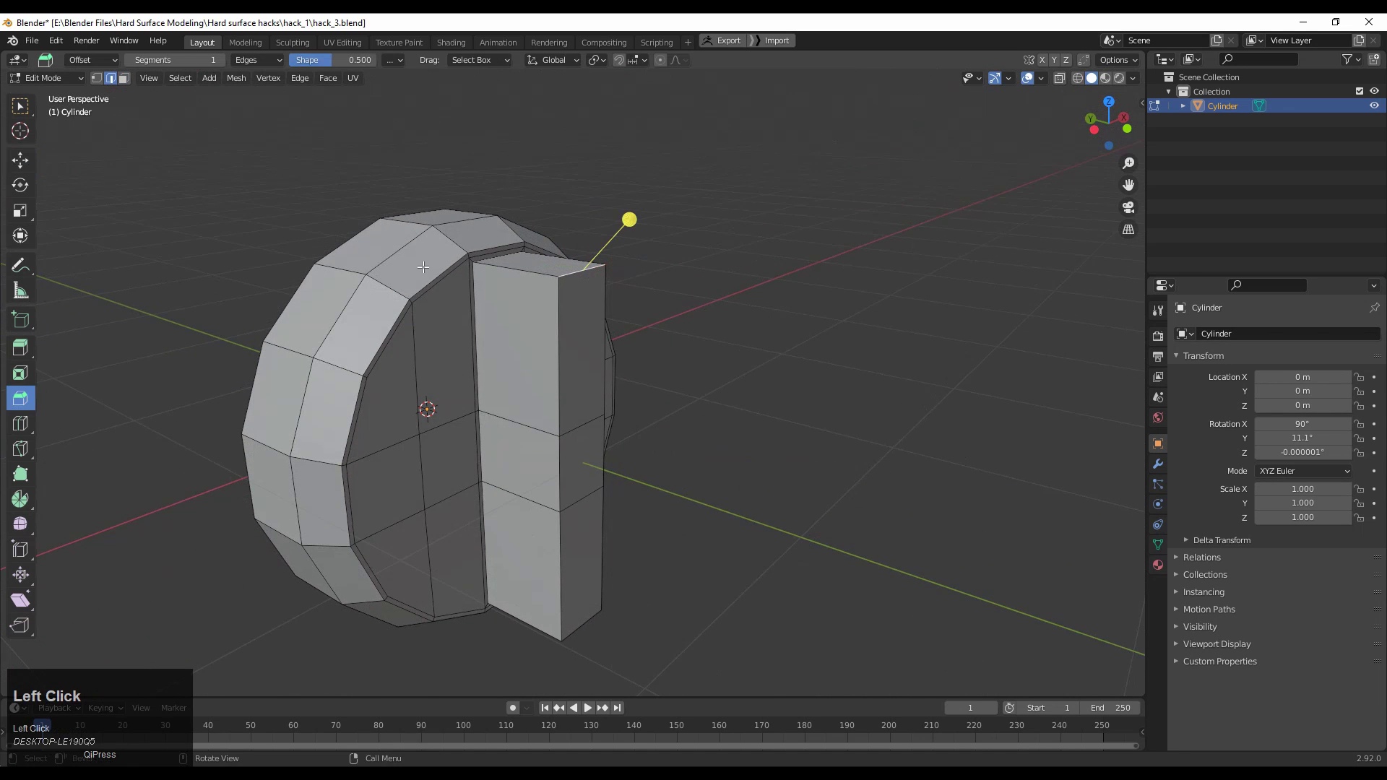
drag(622, 224, 653, 166)
Reduce the width of the bar's edge bevel to about 0.204 m while checking it in the right side view
middle_drag(653, 167, 374, 232)
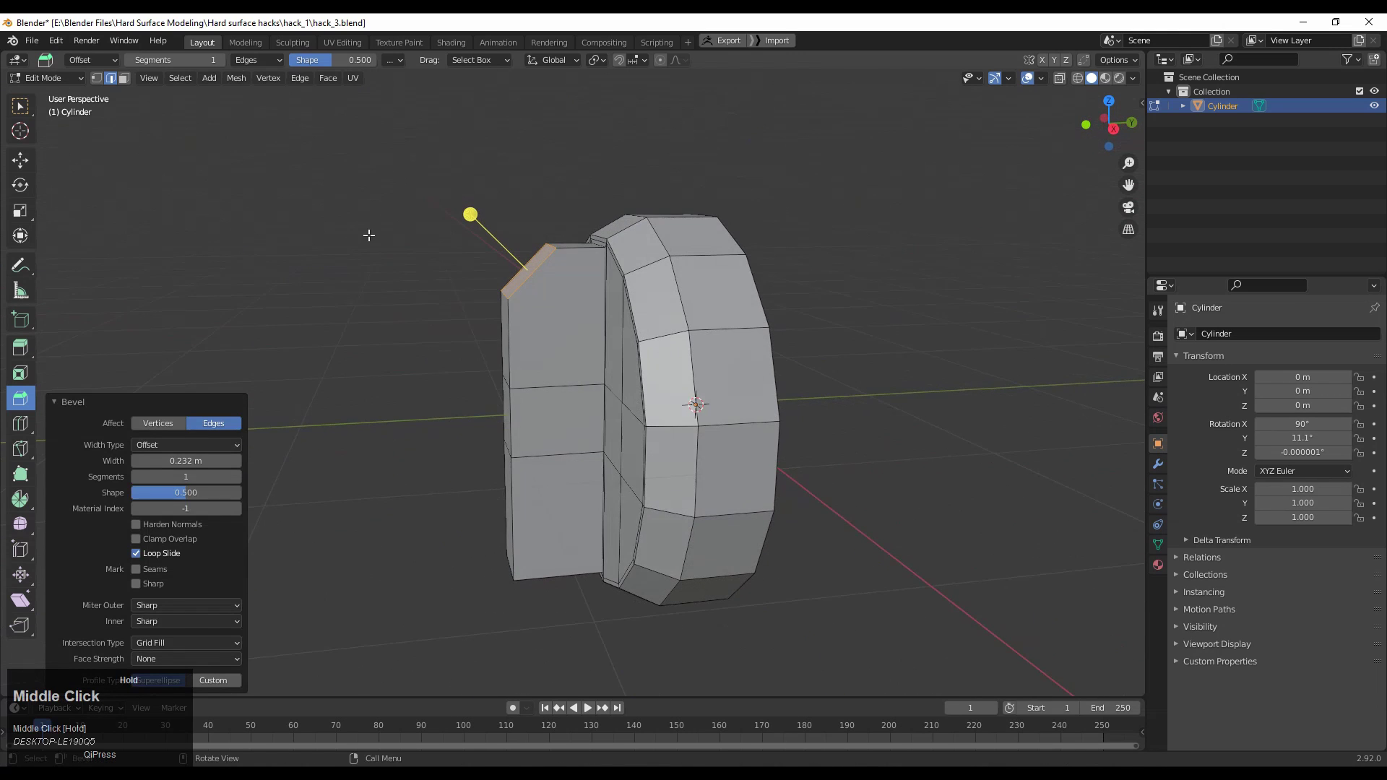
click(1110, 124)
shift+middle_drag(676, 183, 659, 201)
ctrl+middle_drag(617, 280, 518, 229)
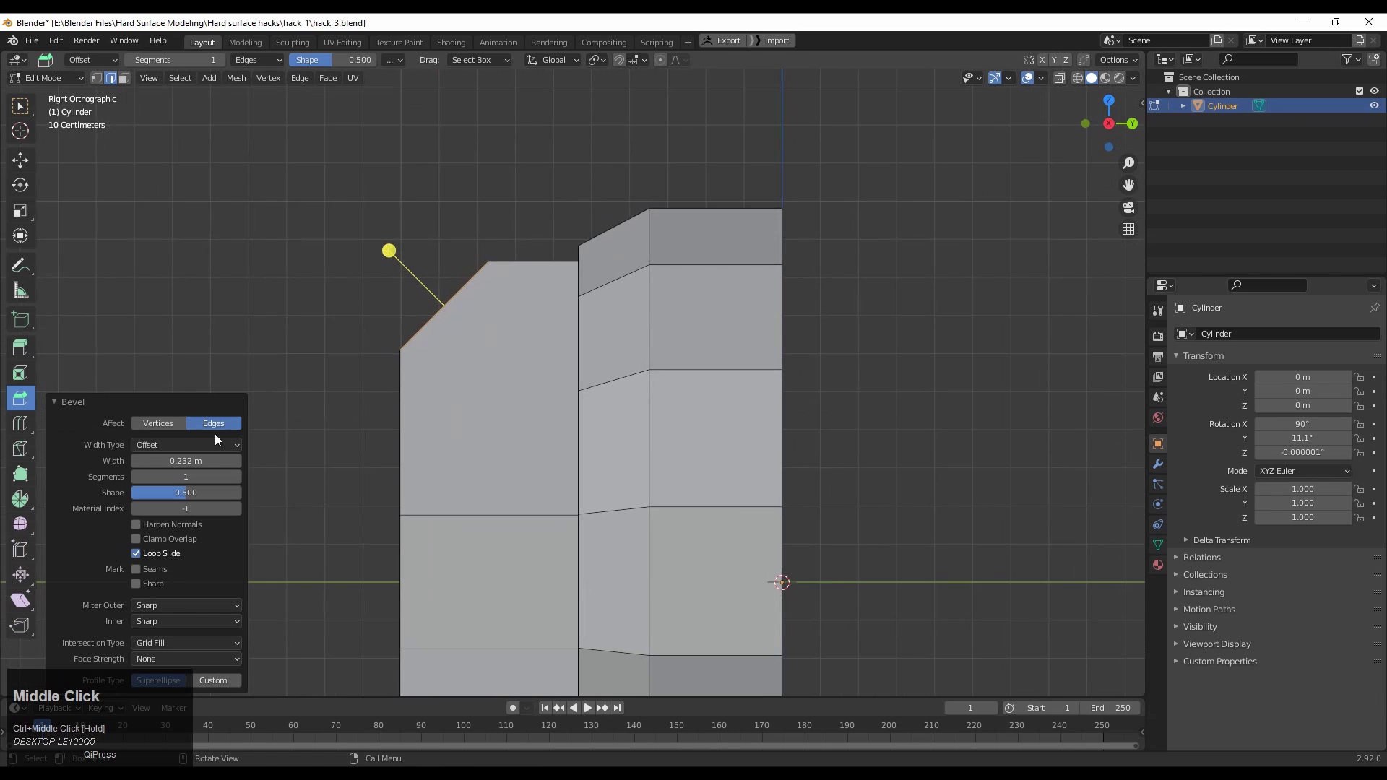
drag(173, 461, 184, 460)
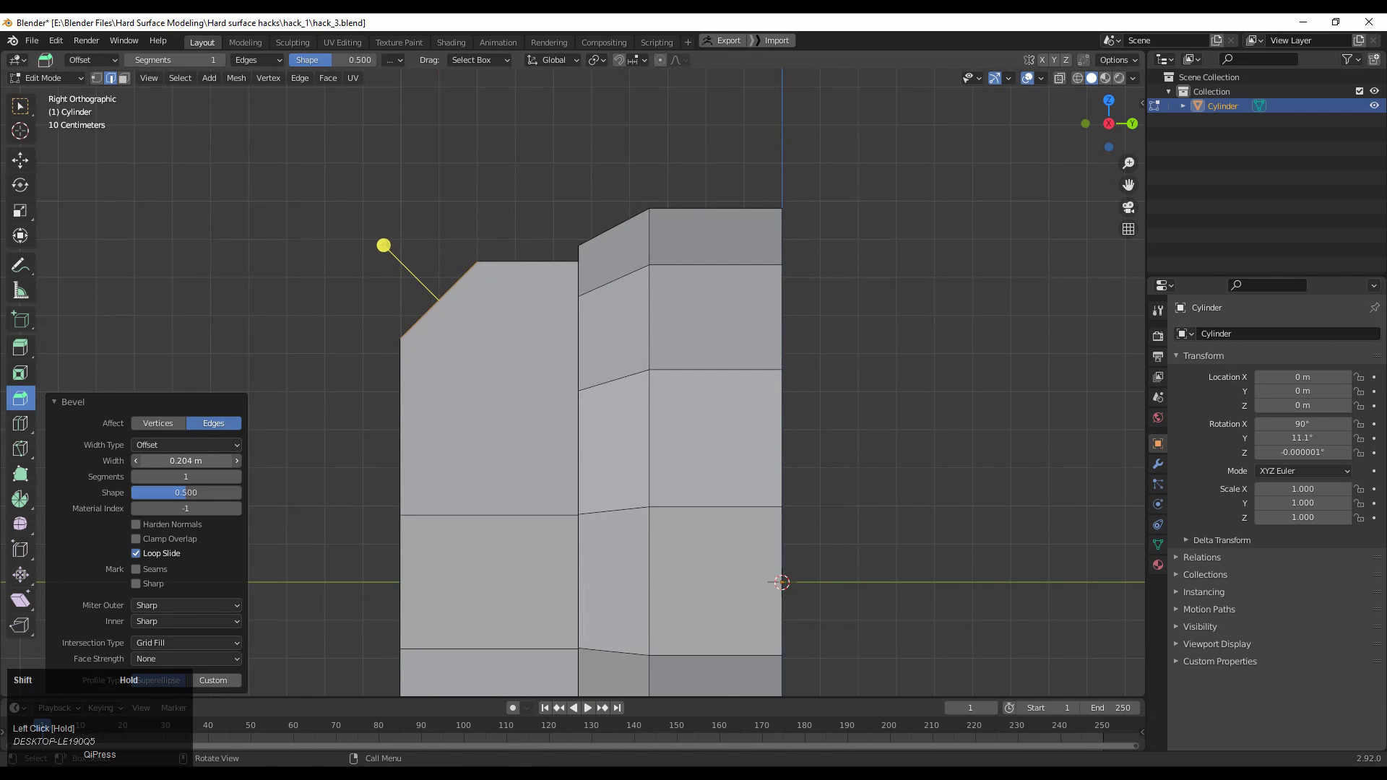
Select the lower edge of the bar's chamfer and move it straight down in the right side view to steepen the slope
middle_drag(253, 413, 557, 379)
click(737, 379)
click(1131, 125)
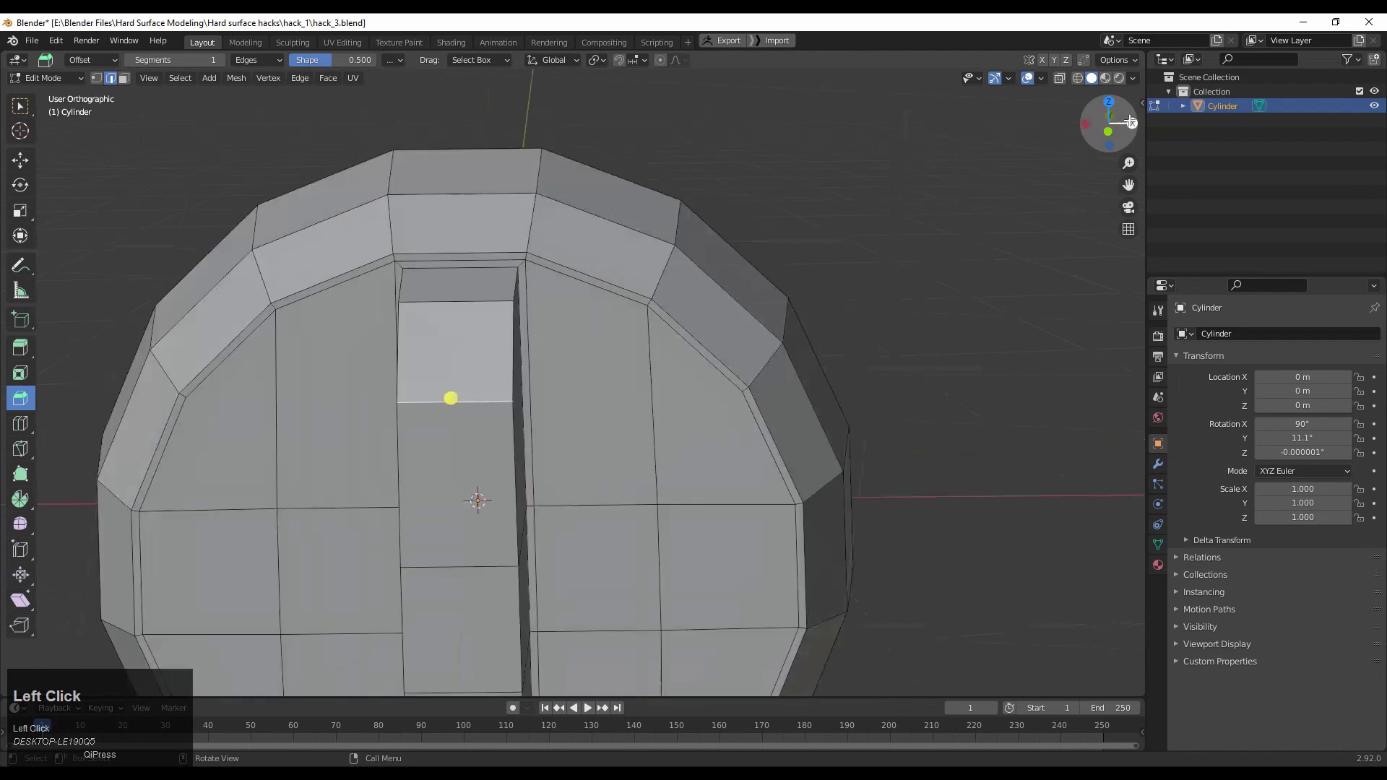
click(23, 163)
ctrl+drag(400, 292, 400, 330)
Lower the chamfer's upper corner vertices on both sides about 0.1 m, with X-ray enabled for the selection and disabled again
key(1)
click(478, 262)
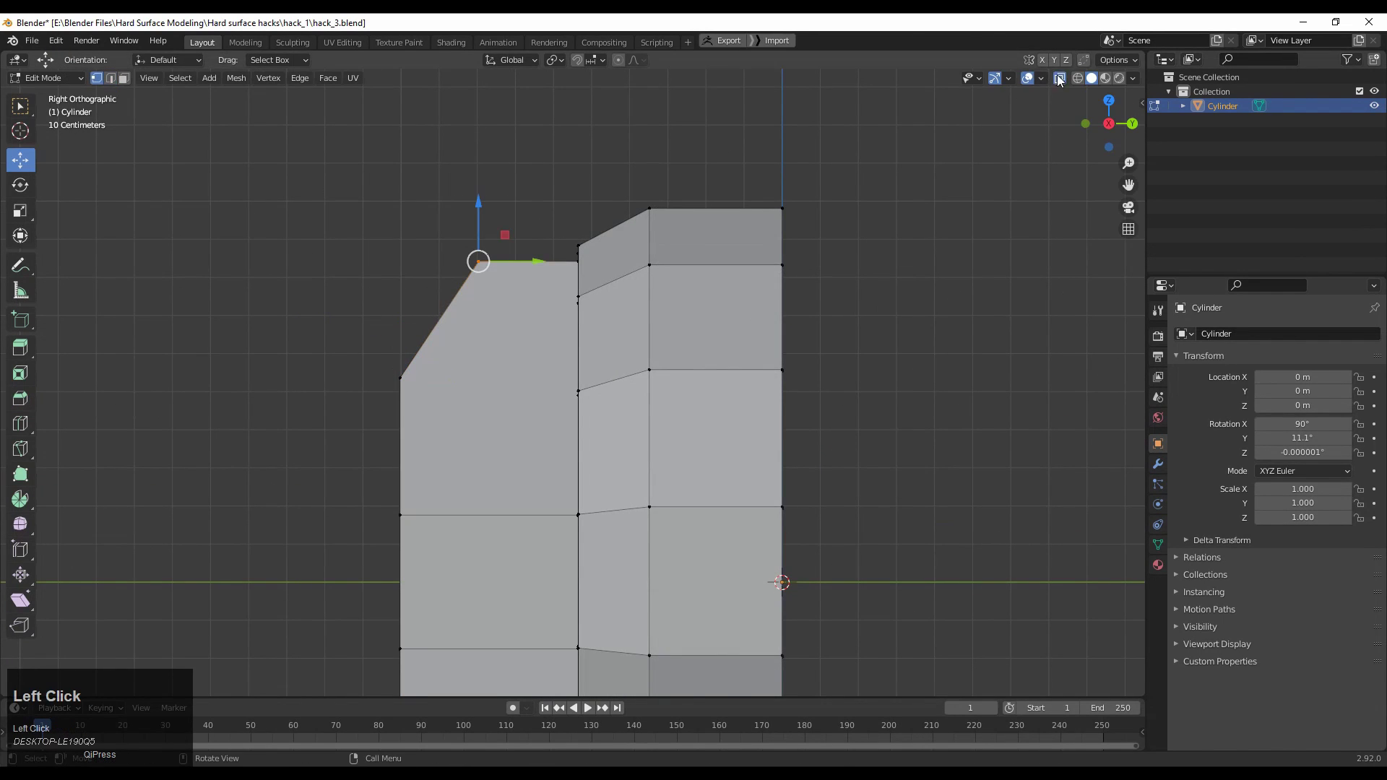
key(alt+z)
drag(474, 197, 492, 239)
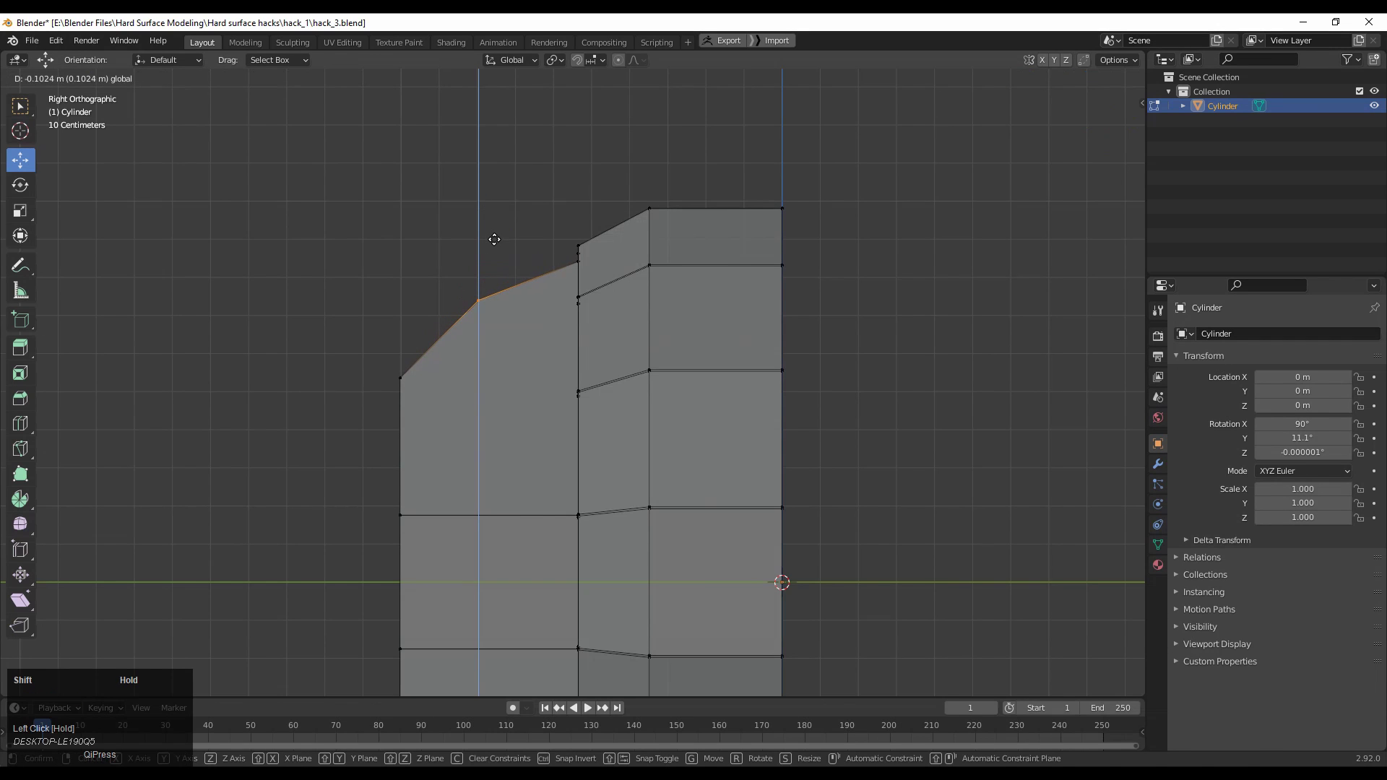
drag(495, 190, 495, 187)
middle_drag(483, 203, 973, 99)
click(1060, 79)
middle_drag(686, 303, 532, 304)
key(ctrl+r)
click(527, 302)
right_click(523, 300)
key(ctrl+z)
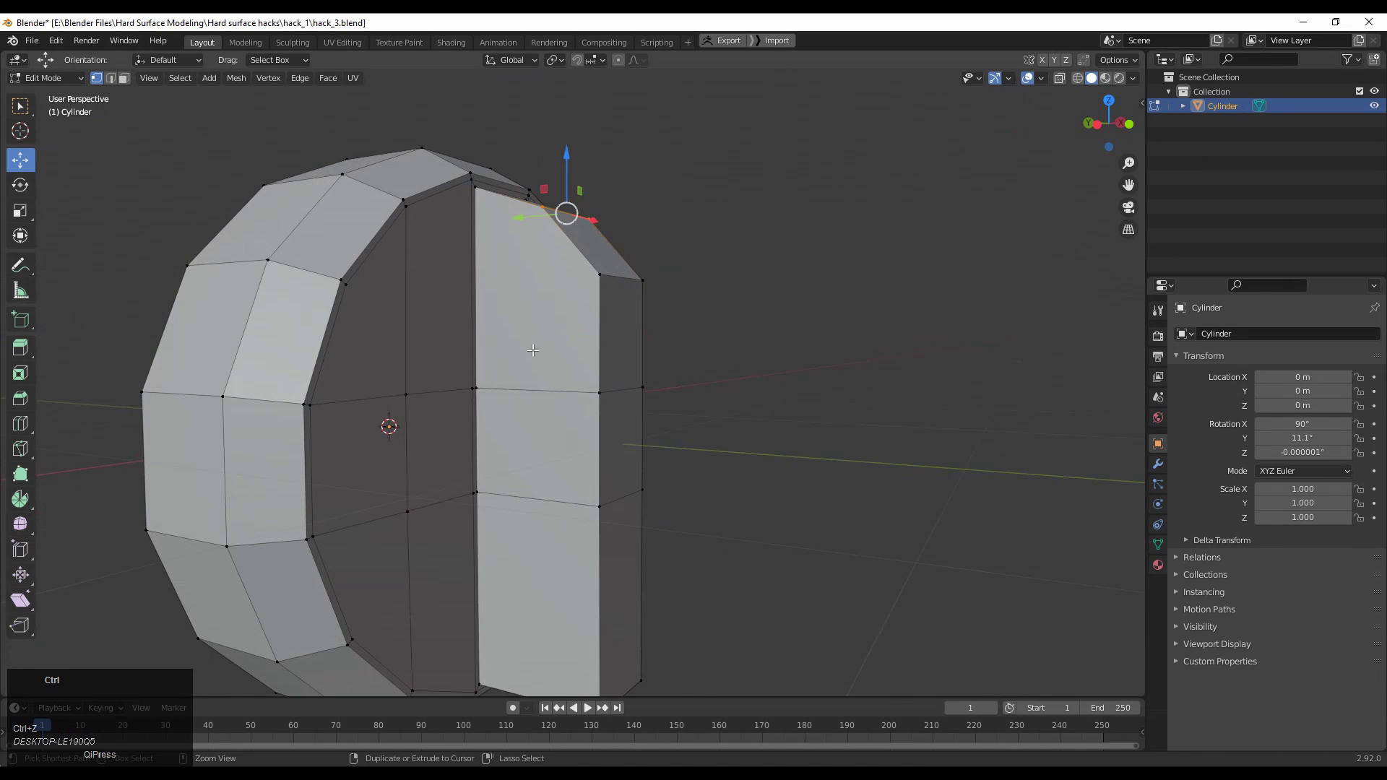
Add a centred vertical loop cut to the bar's side faces and connect its upper ends to the chamfer corner vertices on both sides
click(542, 386)
right_click(527, 412)
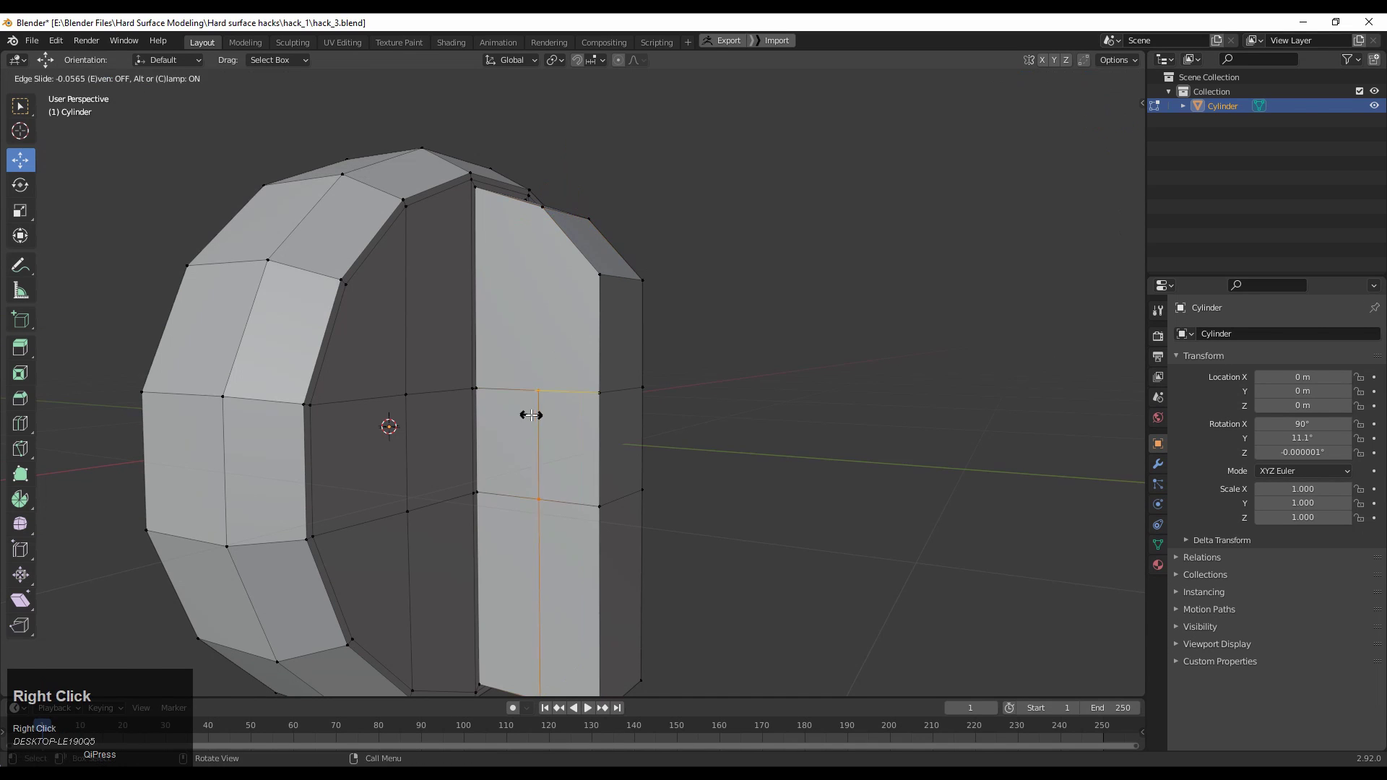
click(530, 207)
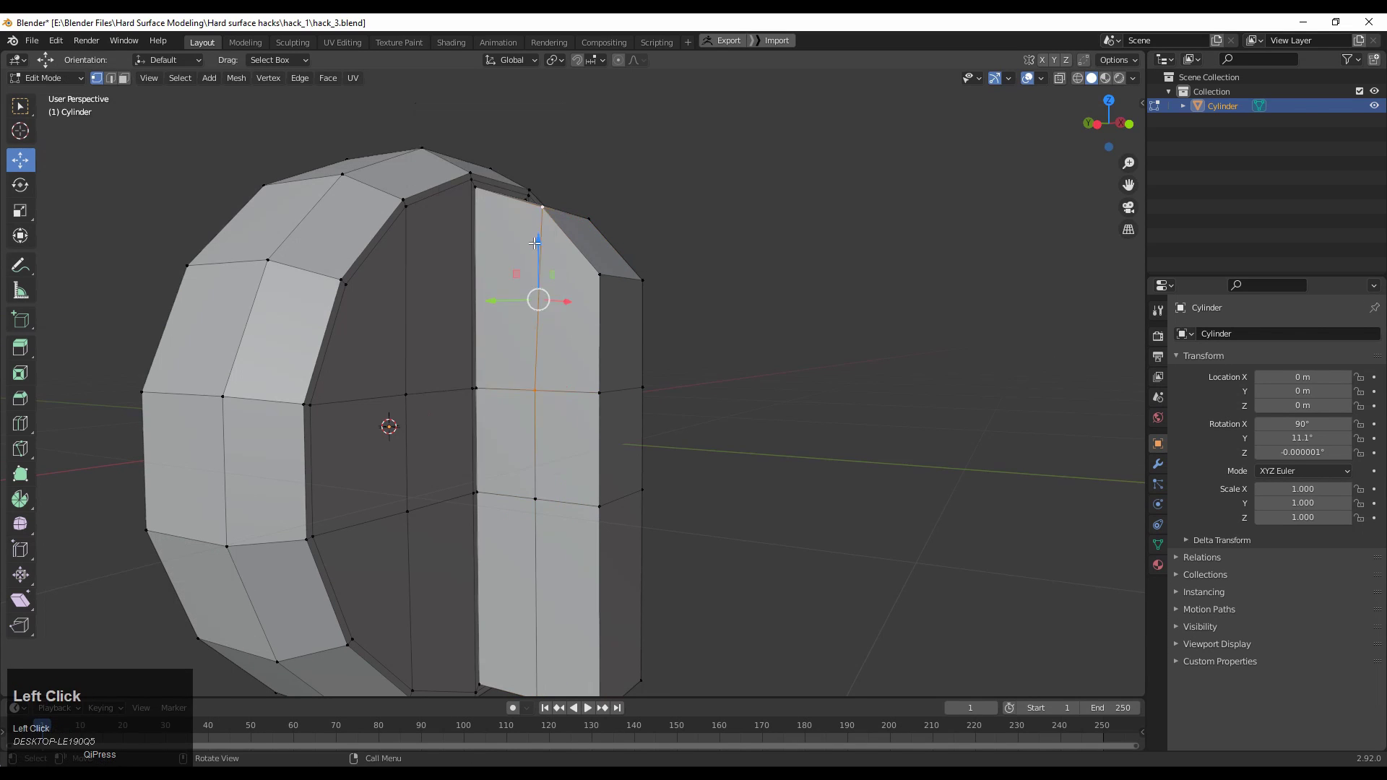
middle_drag(527, 245, 488, 358)
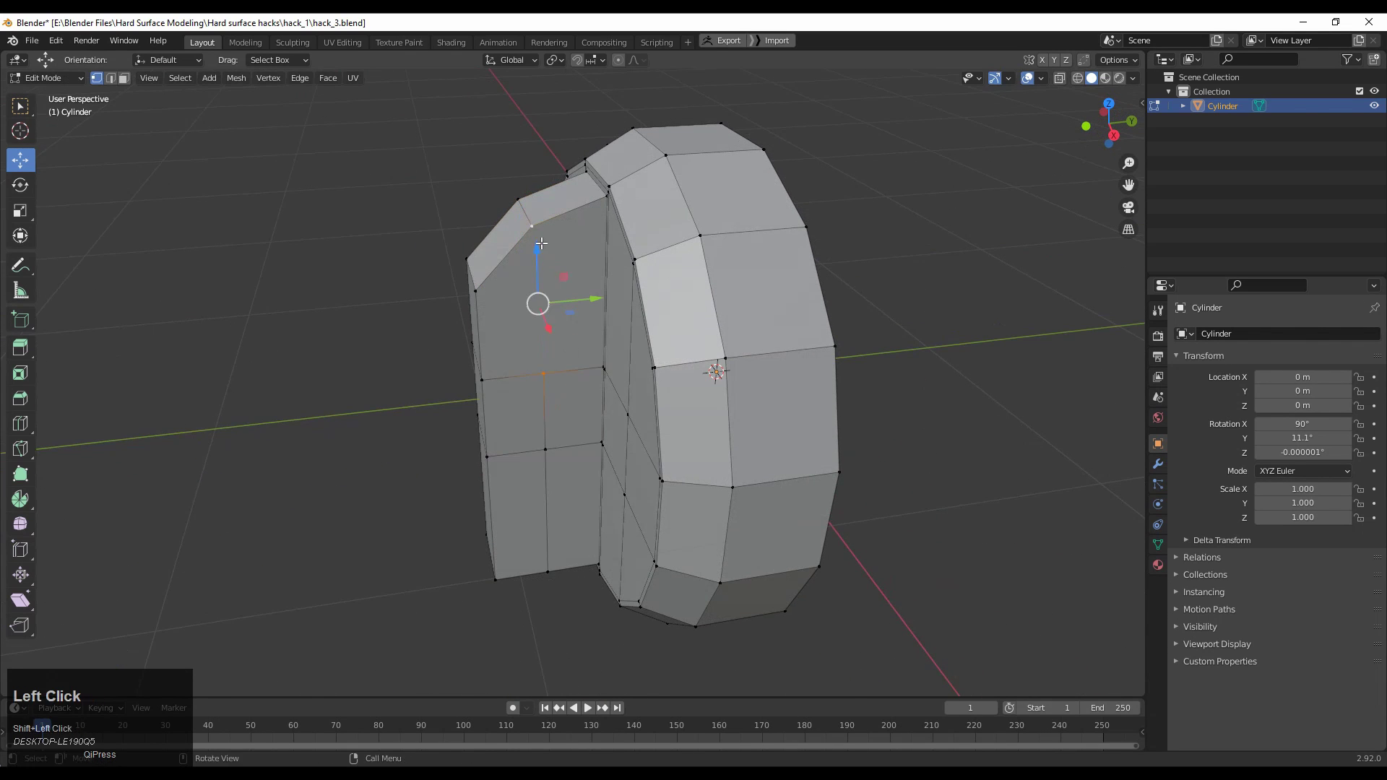
middle_drag(541, 243, 667, 219)
Straighten the bar's vertical side loop by scaling it to 0 along Y, and shift it about 0.008 m along Y
click(1083, 128)
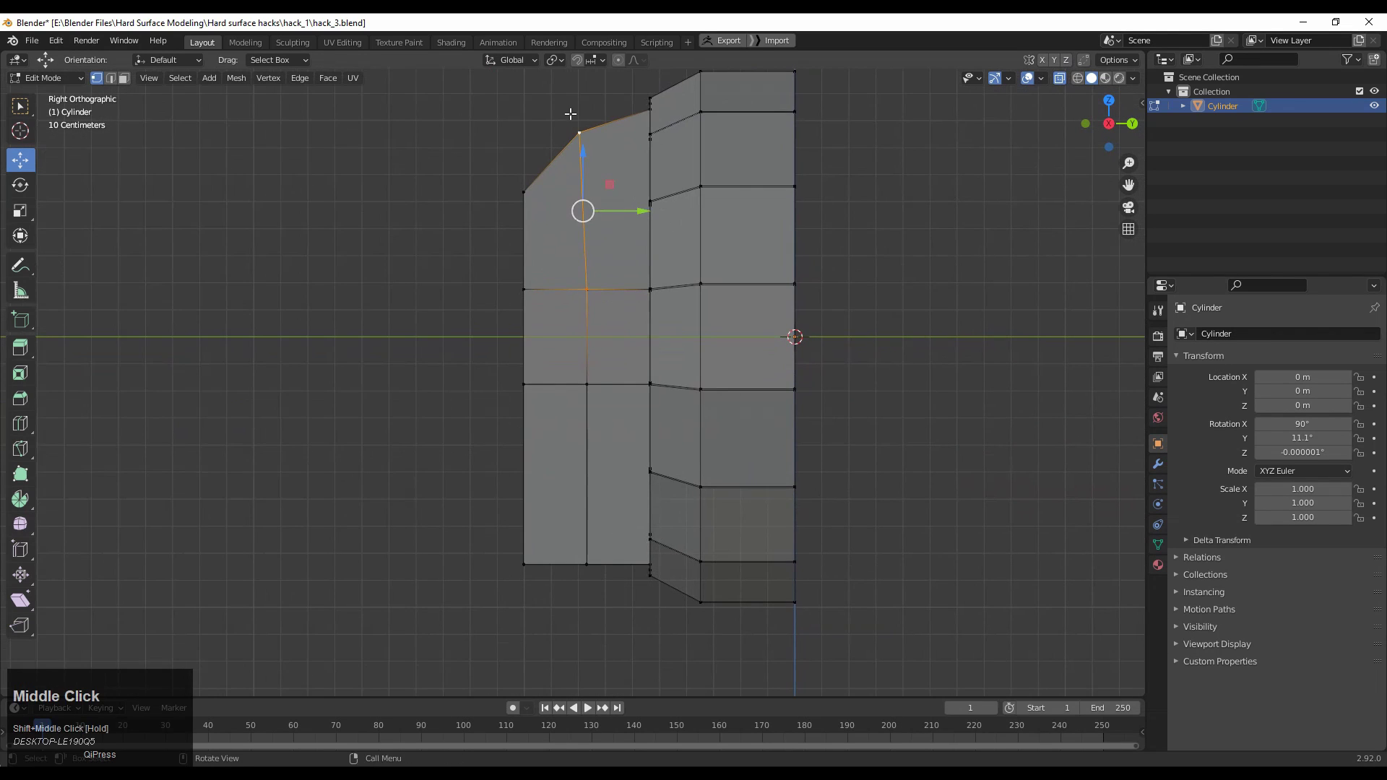
drag(559, 94, 624, 555)
key(s)
key(y)
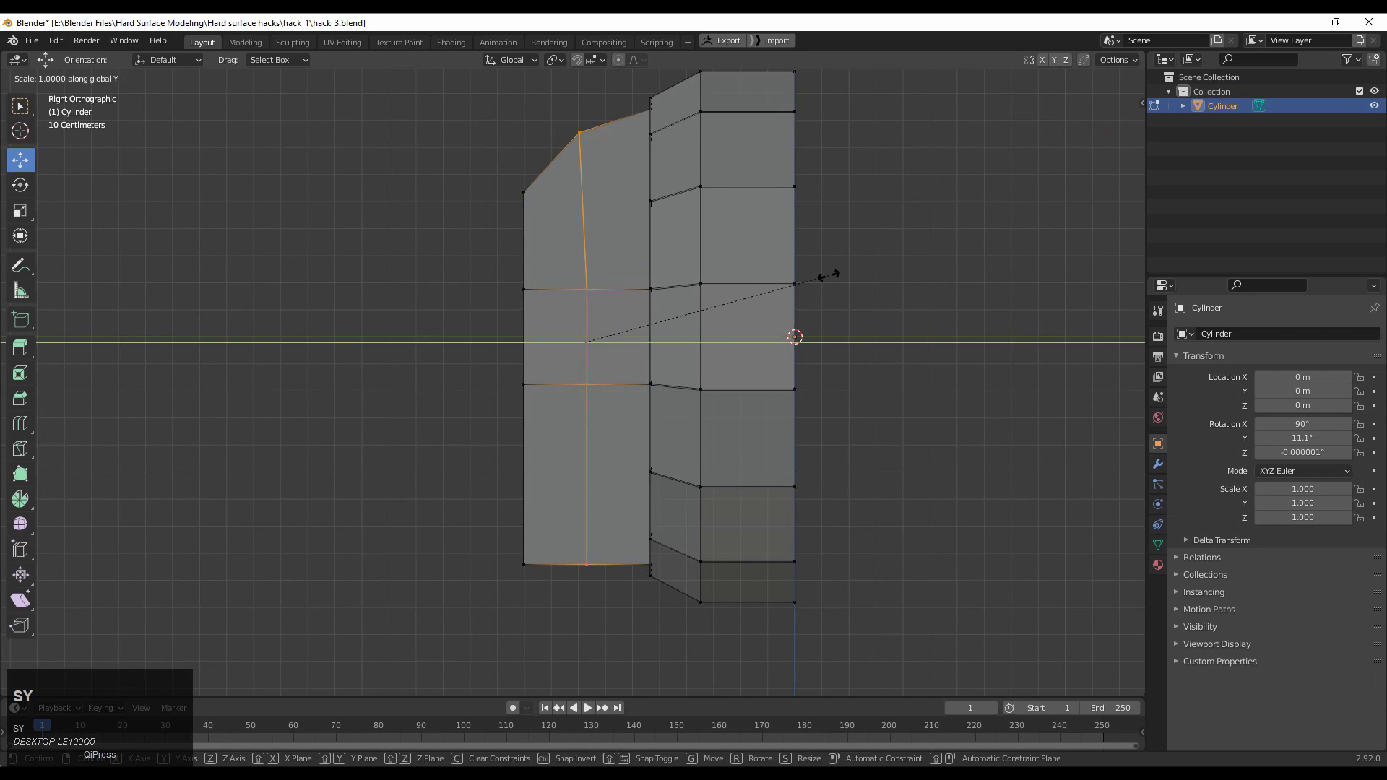
key(0)
click(828, 275)
drag(641, 342, 630, 341)
middle_drag(876, 153, 997, 188)
click(1060, 82)
Add a horizontal loop cut across the bar just below its chamfer, slid to a factor of -0.9
scroll(794, 238, down, 2)
middle_drag(643, 249, 783, 276)
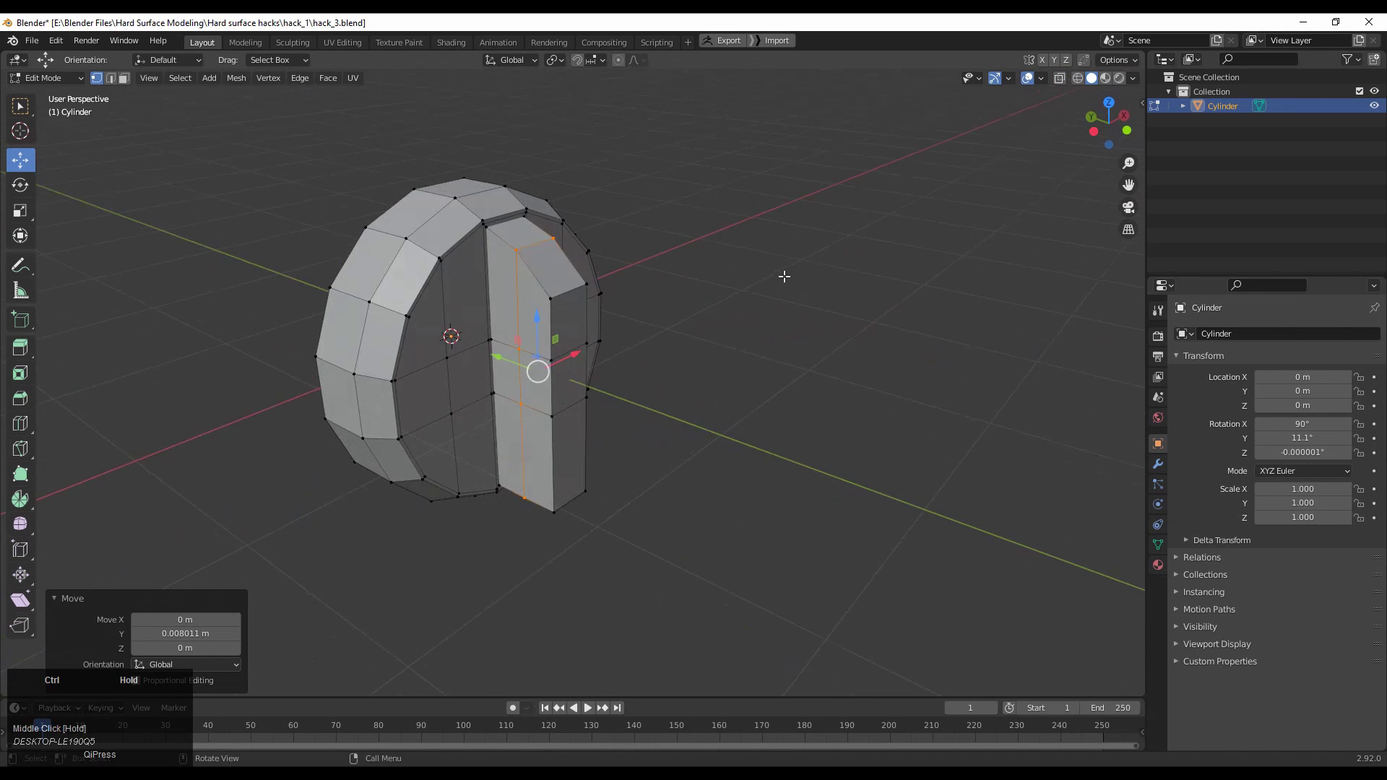
scroll(783, 276, up, 3)
key(ctrl+r)
click(532, 282)
click(523, 234)
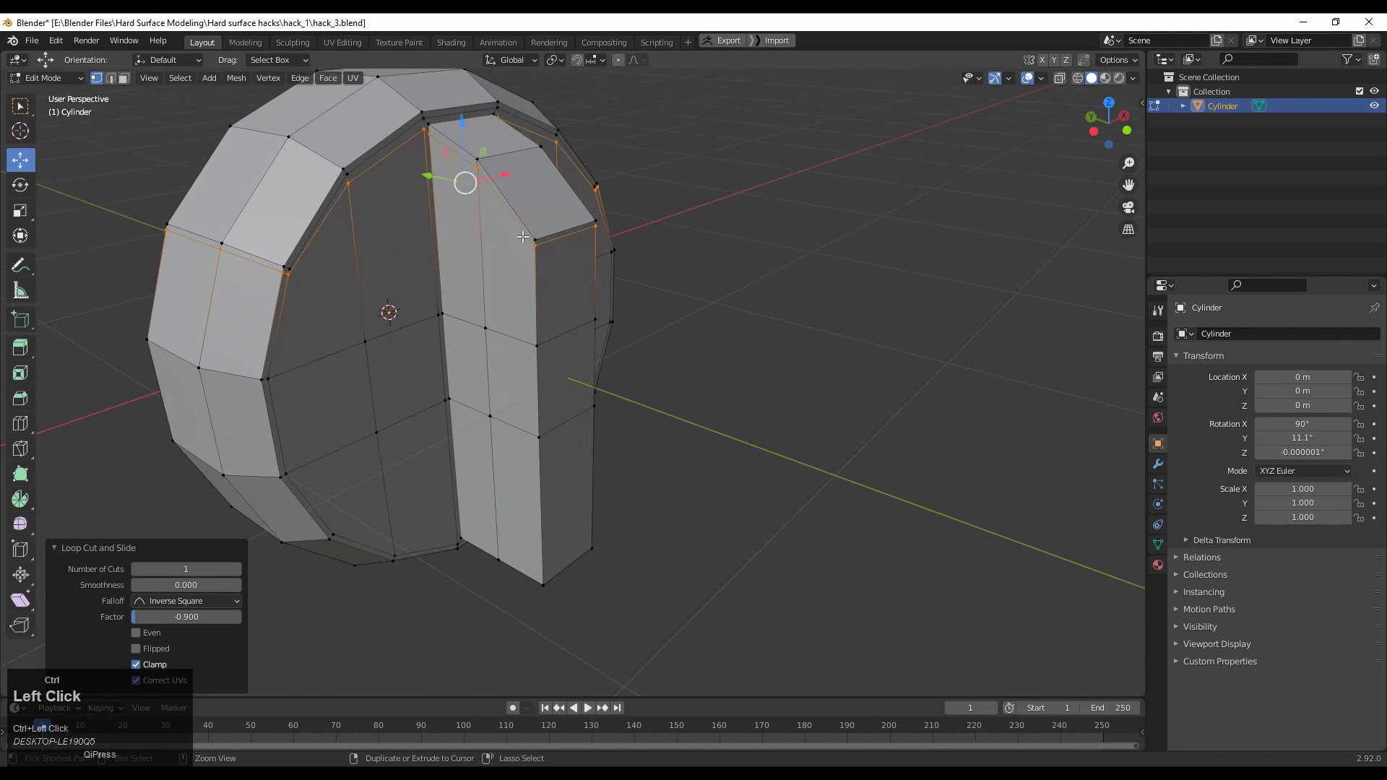
Add a horizontal loop cut across the lower part of the bar and slide it close to the bar's bottom end
middle_drag(525, 279, 517, 239)
key(ctrl+r)
drag(541, 455, 538, 482)
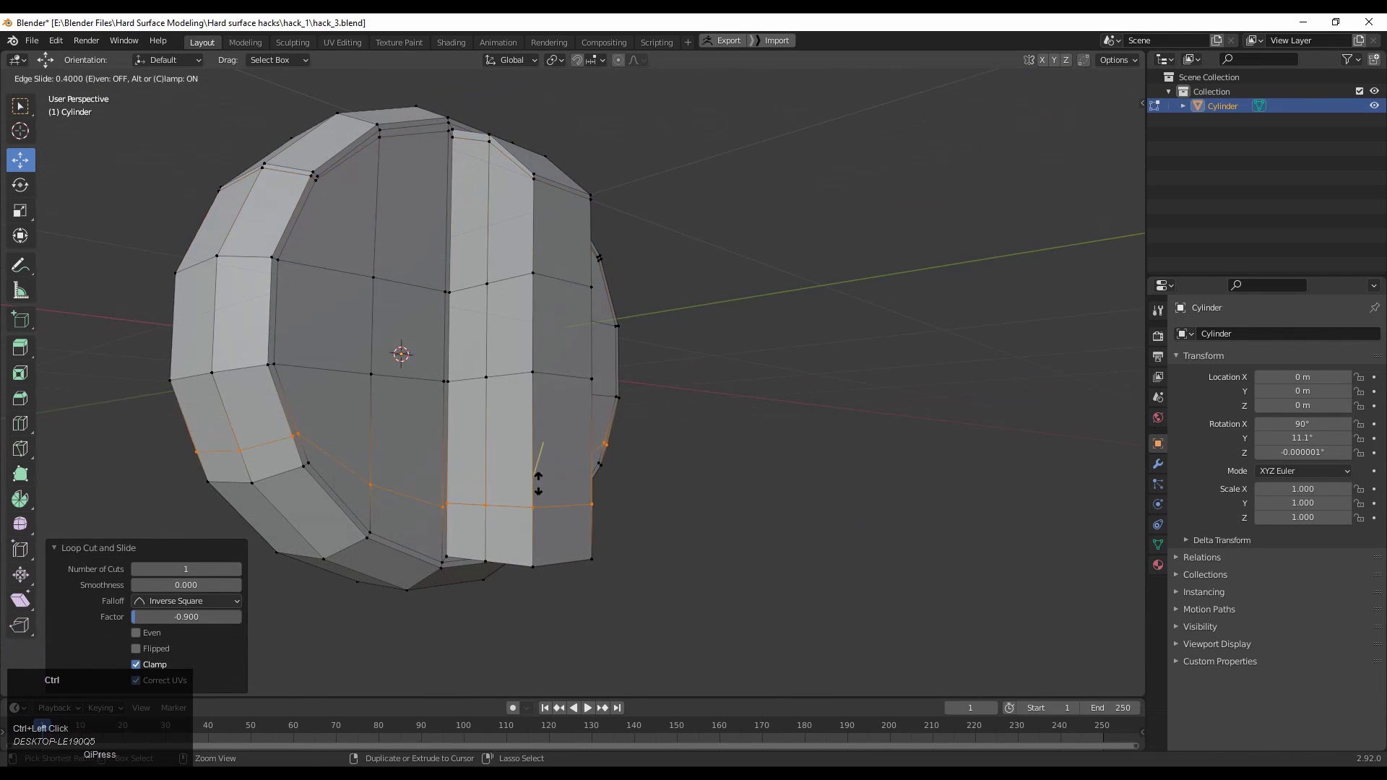
click(547, 534)
Dissolve the surplus loop-cut edges on the lower rim segments at both sides of the disc
middle_drag(393, 402, 441, 423)
key(2)
key(ctrl+x)
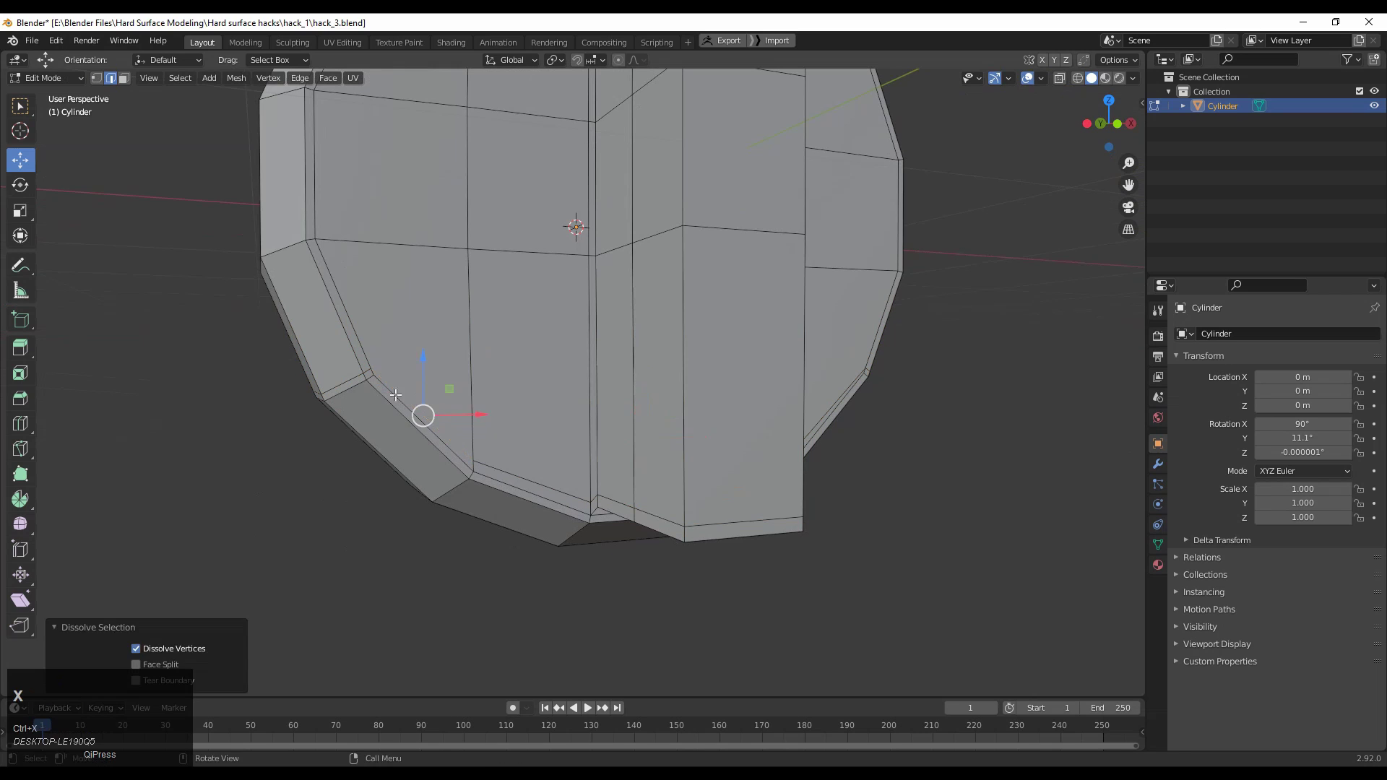
middle_drag(349, 380, 936, 409)
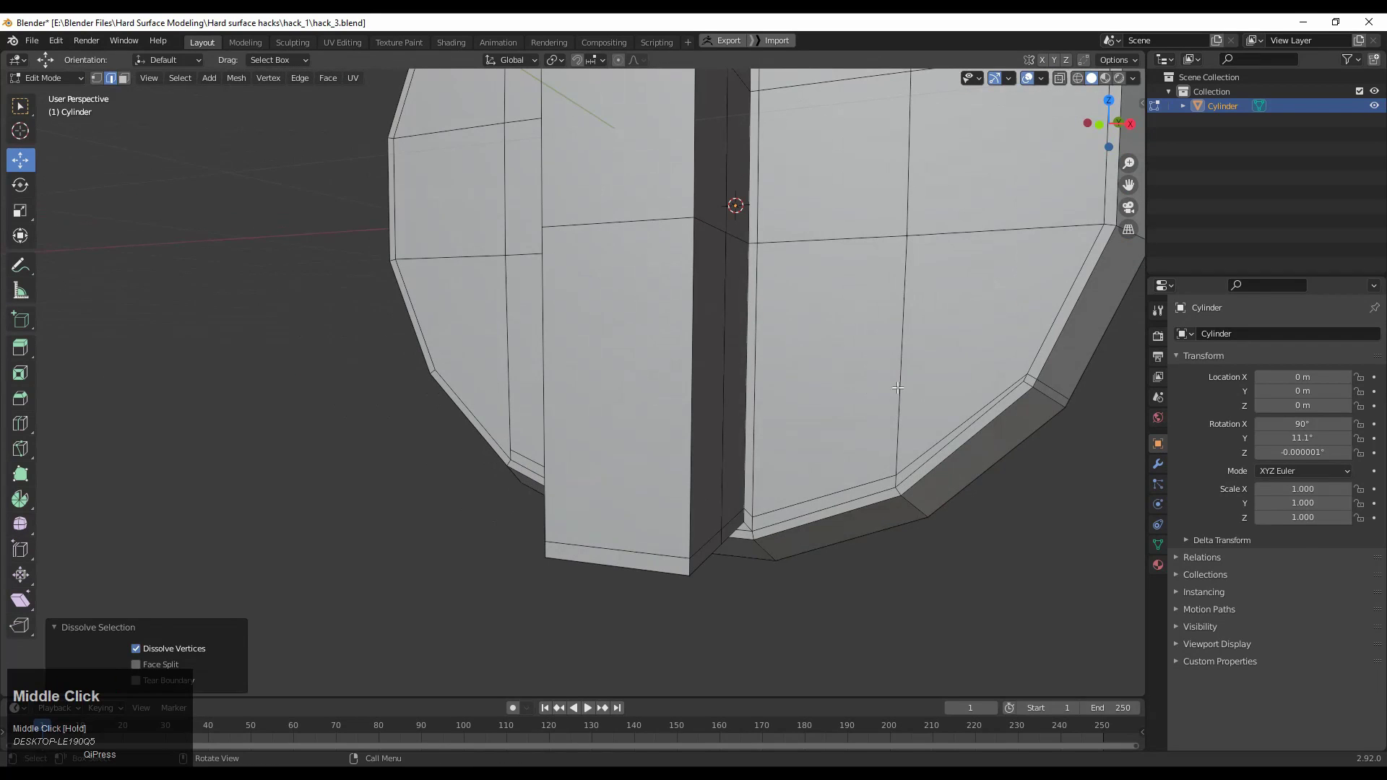
click(936, 409)
key(ctrl+x)
click(1053, 390)
key(ctrl+x)
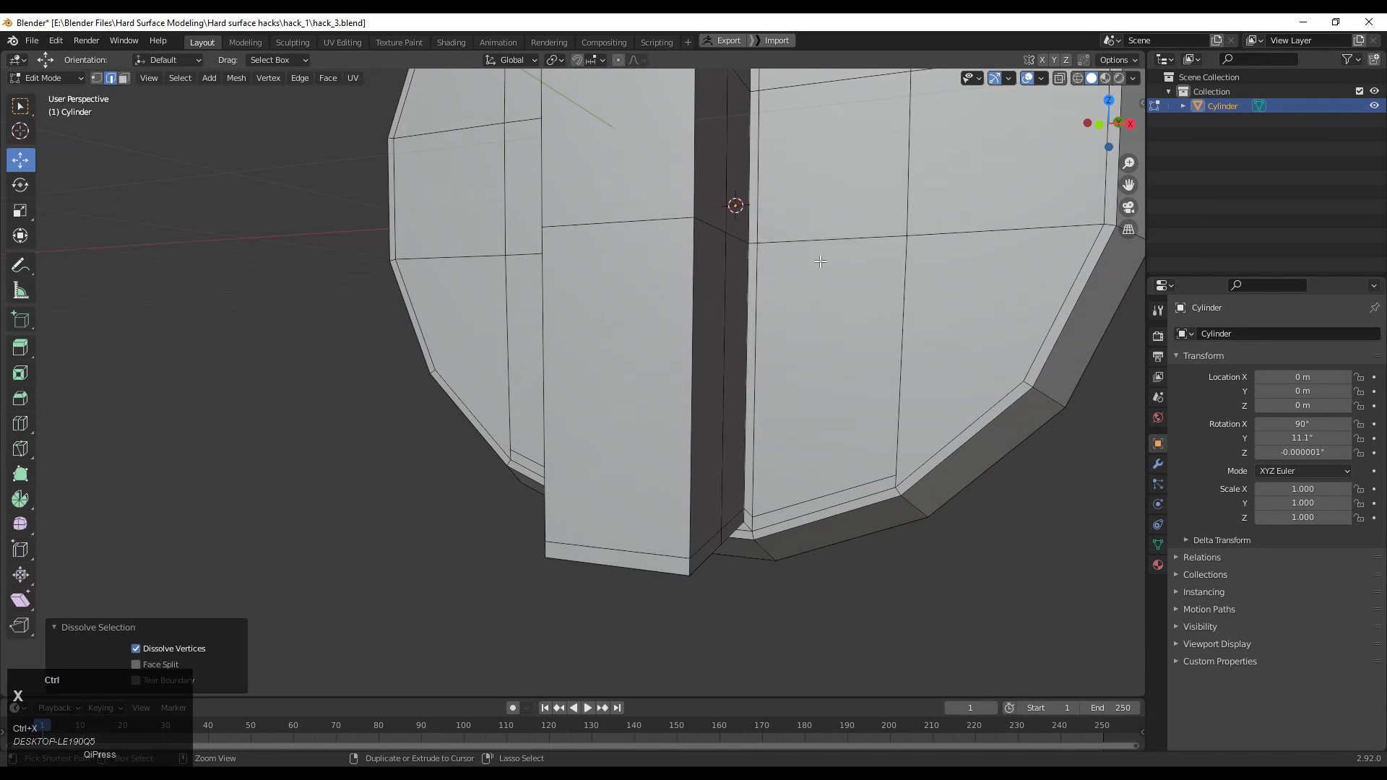
Dissolve the surplus loop-cut edges on the upper rim segments at both sides of the disc
middle_drag(1052, 390, 575, 245)
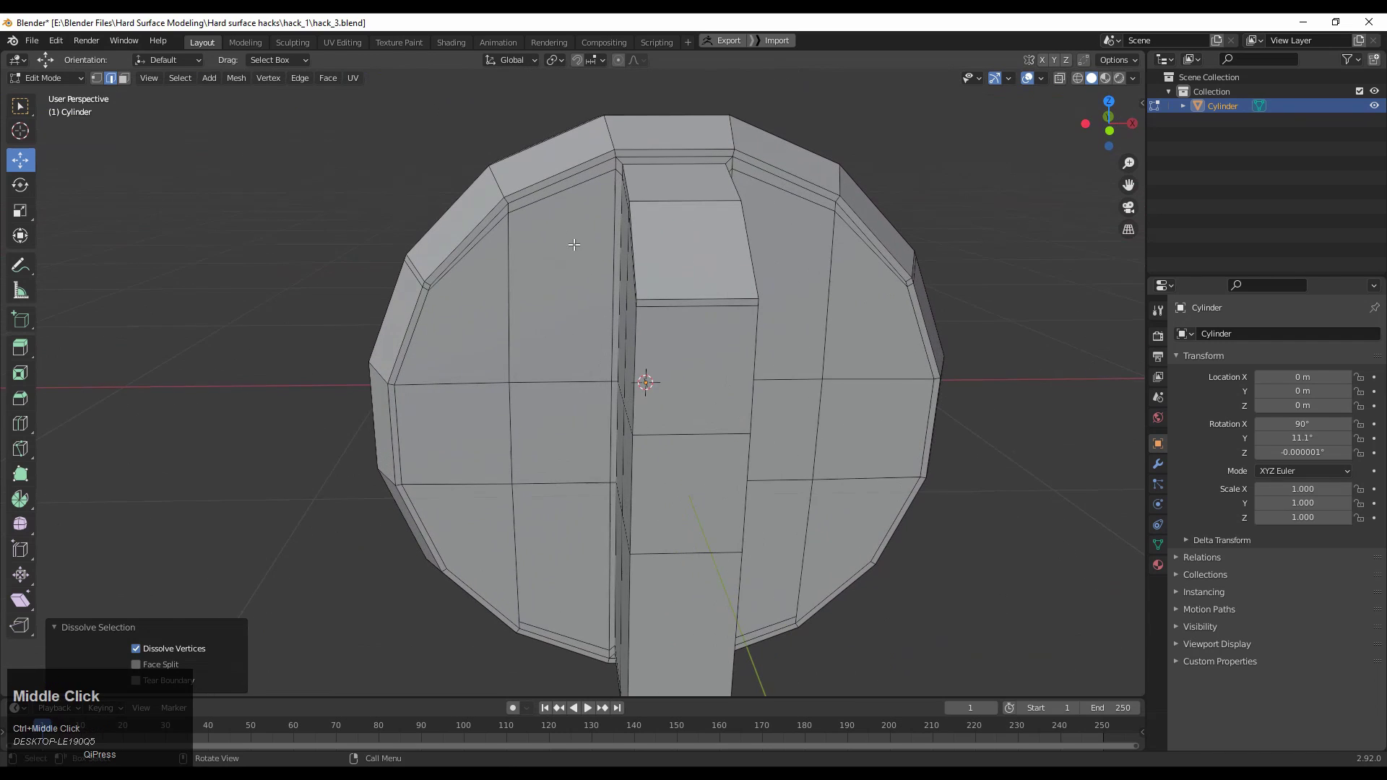
click(546, 200)
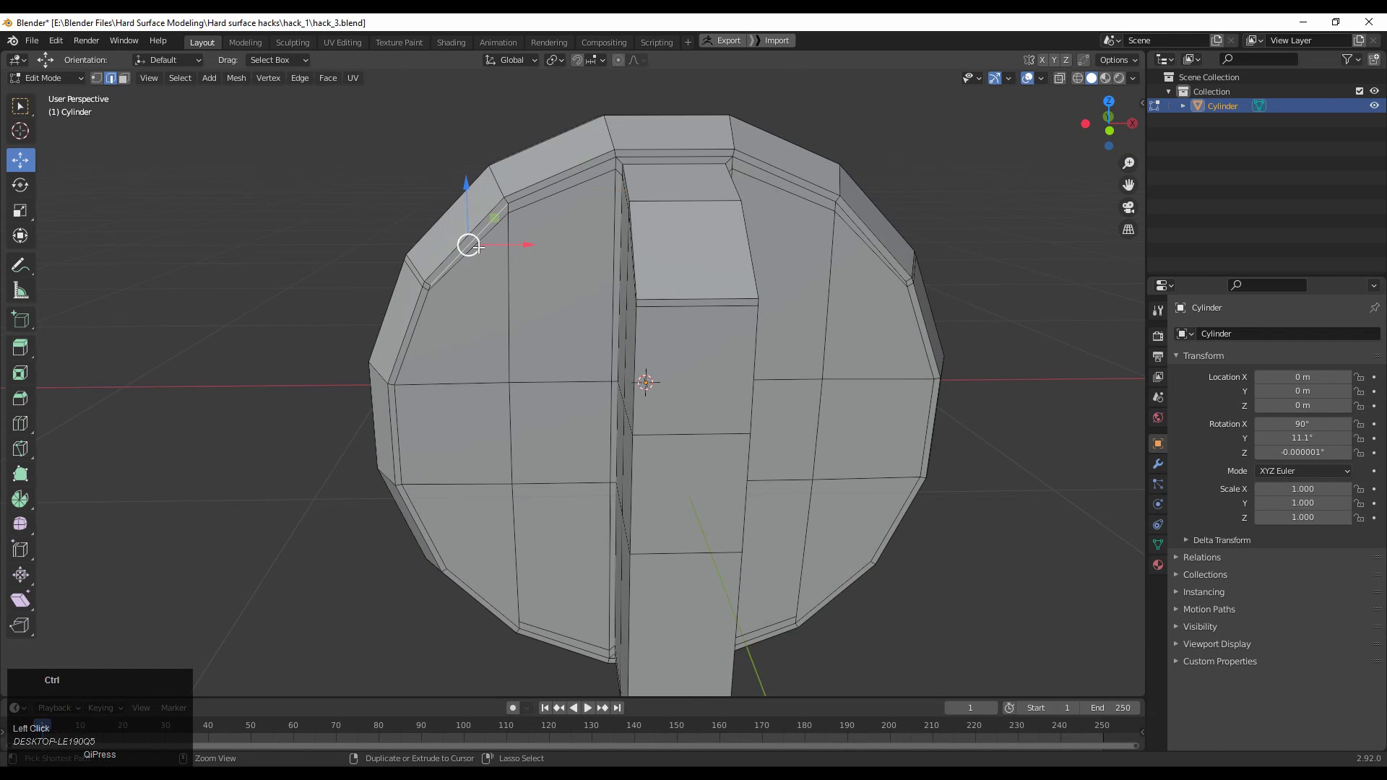
key(w)
key(ctrl+x)
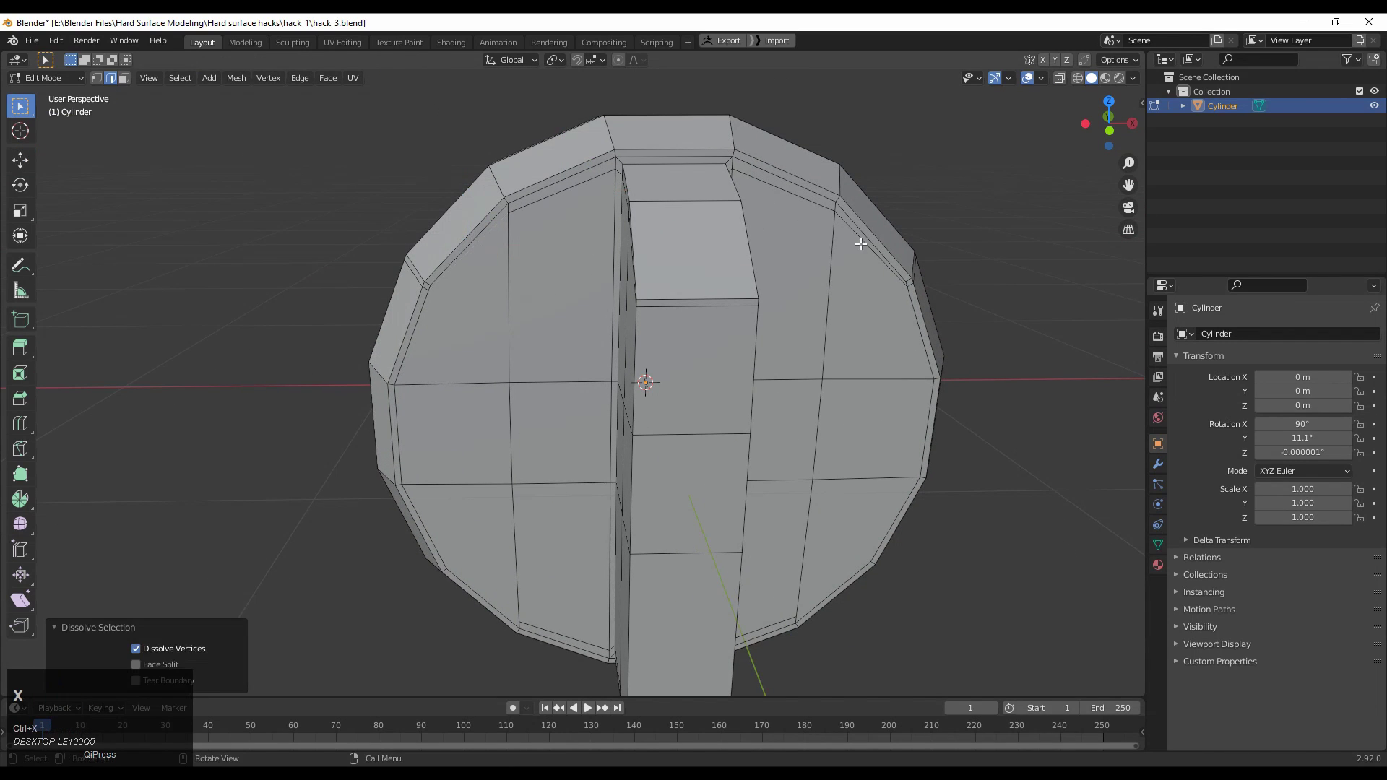
alt+click(419, 285)
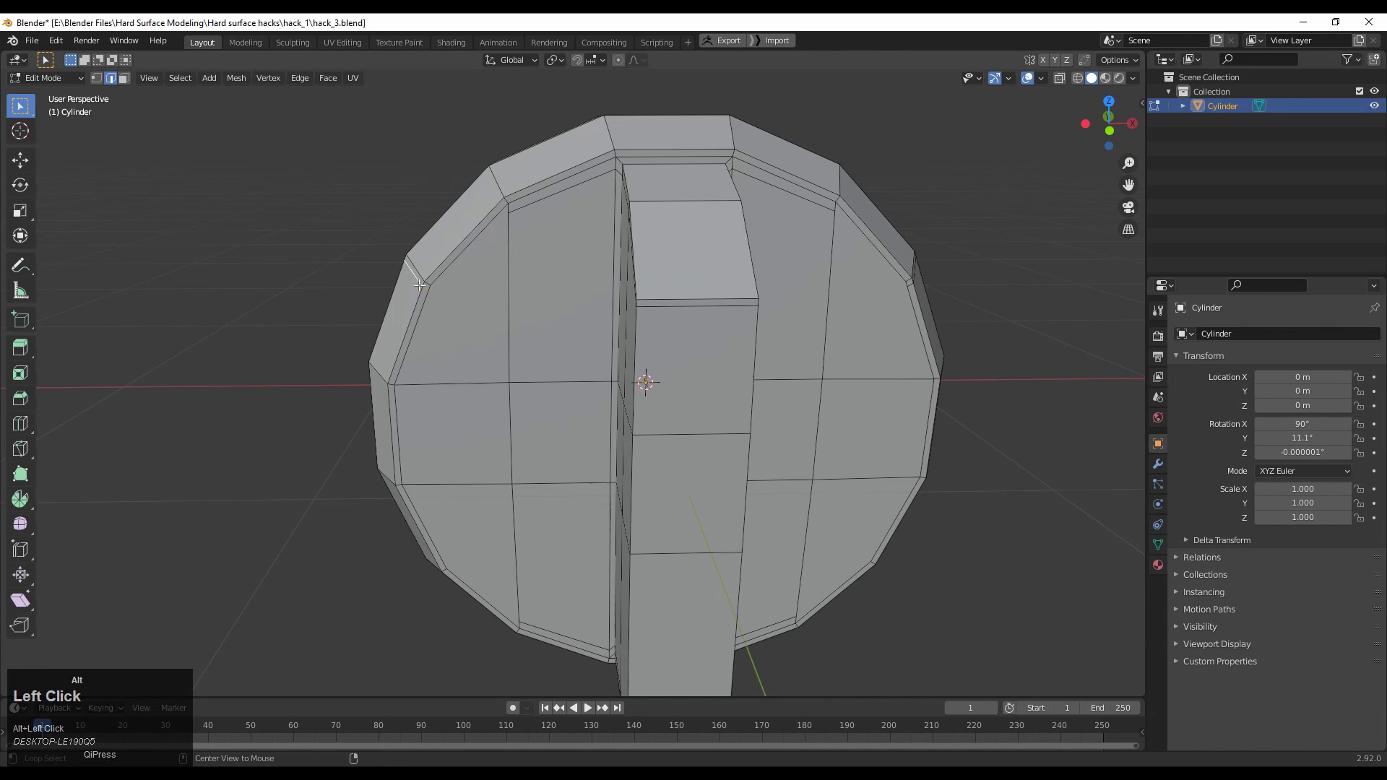
alt+shift+click(912, 286)
middle_drag(864, 311, 875, 261)
key(ctrl+x)
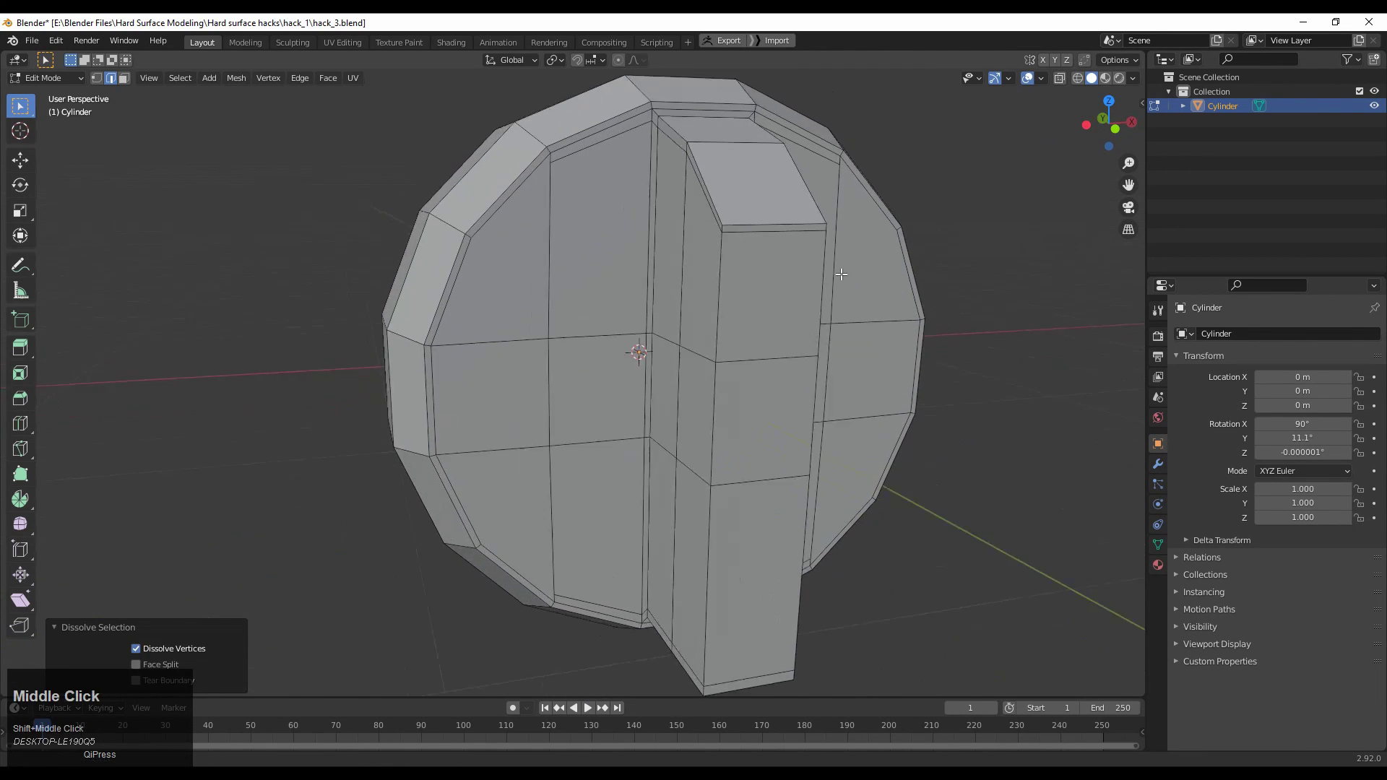
Add a vertical loop cut in the outermost middle face on each side of the front, slid close to the rim
middle_drag(665, 242, 613, 248)
key(ctrl+r)
ctrl+click(526, 315)
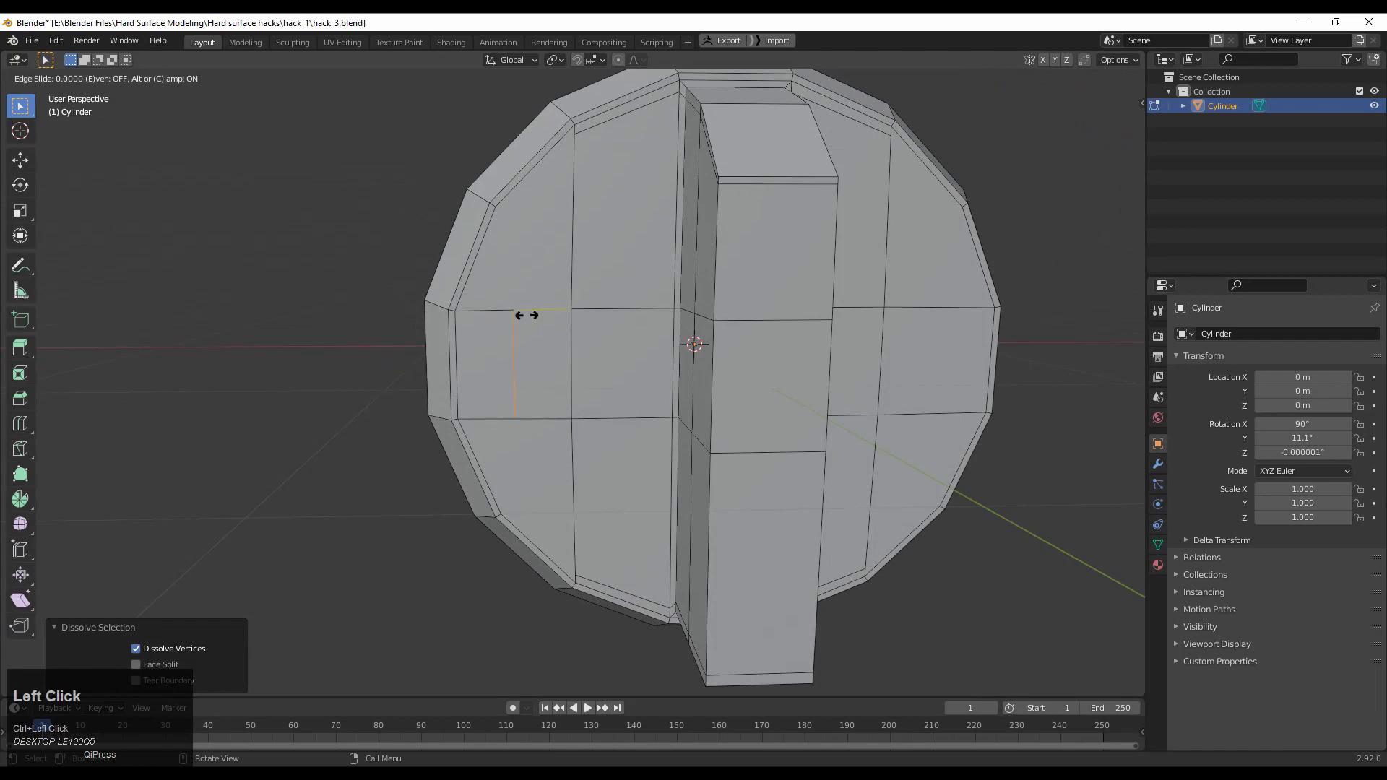
click(483, 309)
middle_drag(780, 318, 825, 323)
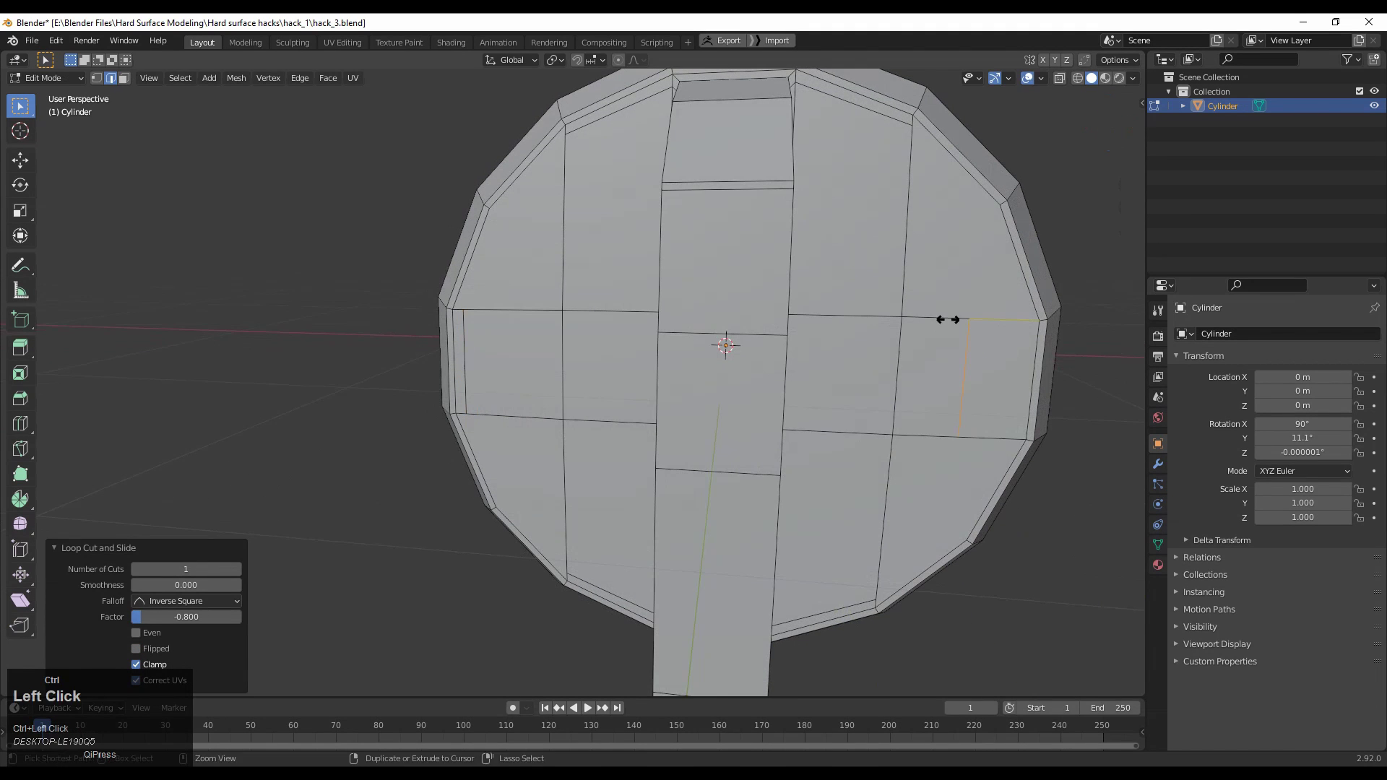
click(948, 320)
click(1009, 321)
Connect the ends of the left short vertical edge diagonally to the upper and lower inner corner vertices of the front face
middle_drag(1009, 321, 486, 279)
key(1)
click(457, 302)
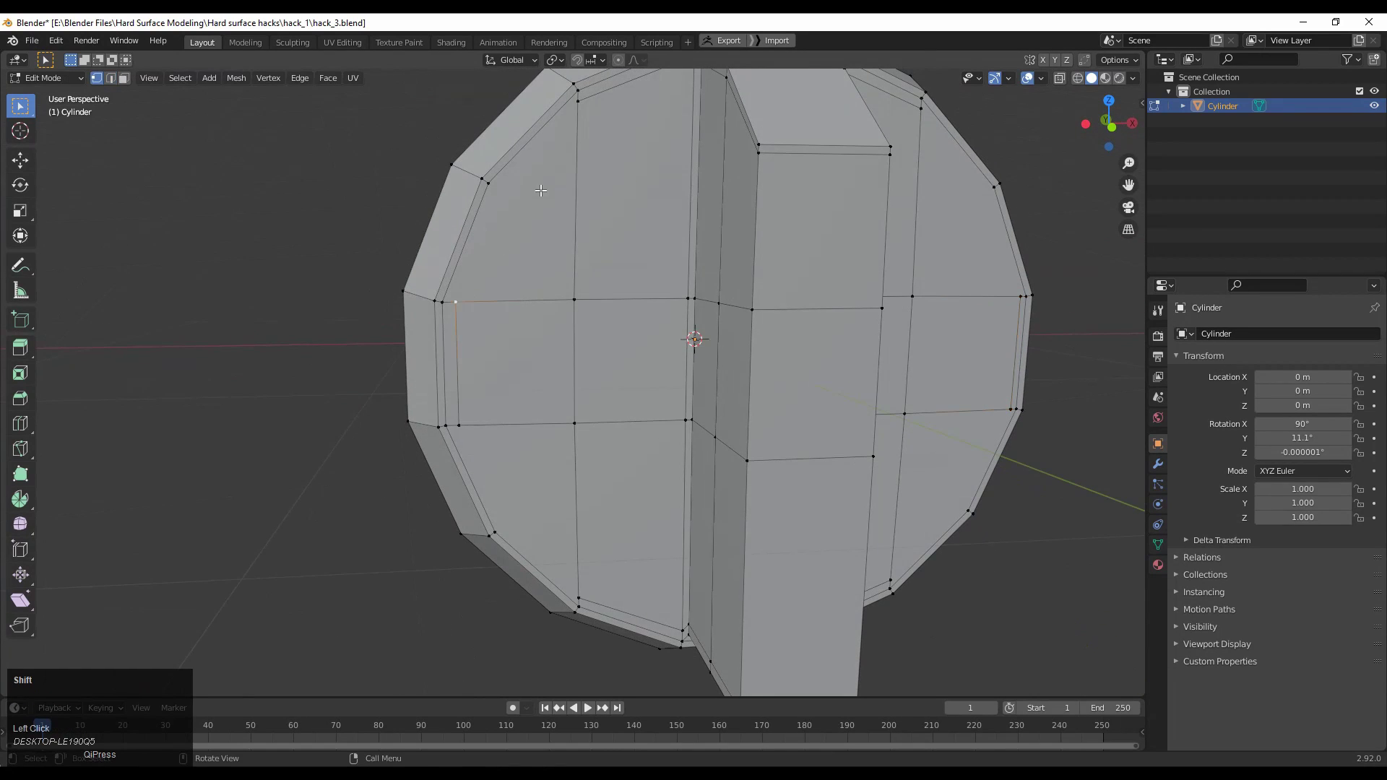
right_click(574, 125)
click(506, 176)
shift+click(587, 596)
right_click(553, 352)
click(552, 353)
Connect the upper end of the right short vertical edge diagonally to the upper-right inner corner vertex
shift+middle_drag(801, 230, 739, 202)
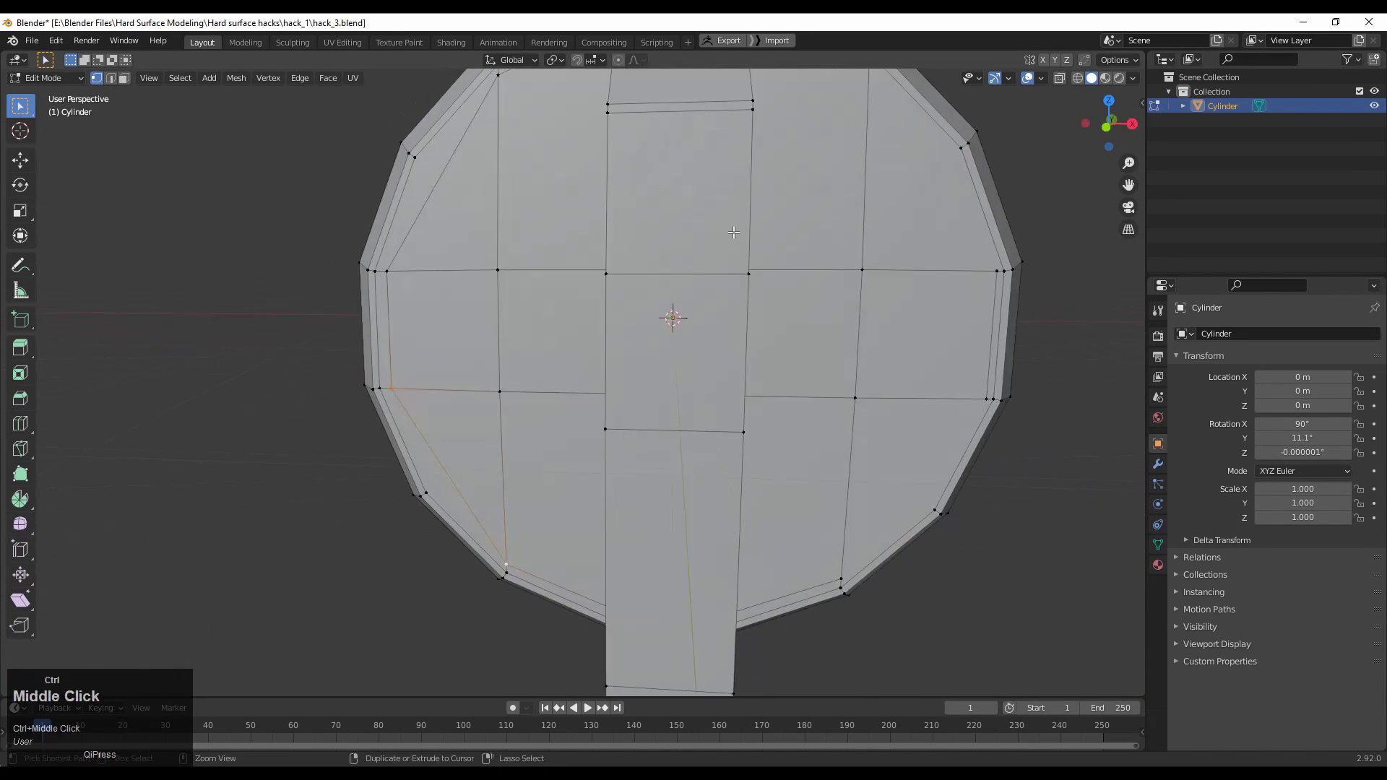
ctrl+middle_drag(805, 171, 821, 202)
click(817, 290)
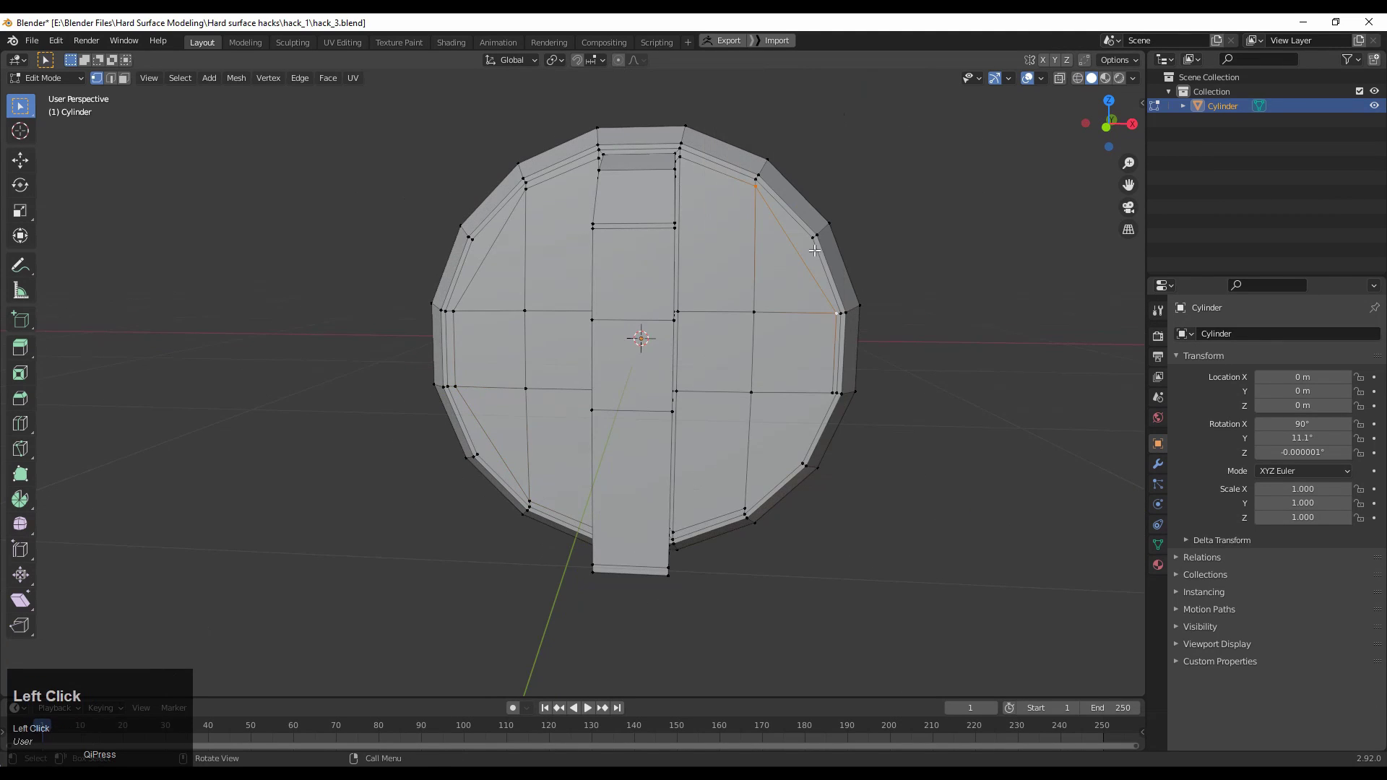
Select the right short vertical edge near the rim and edge-slide it slightly to adjust its spacing
middle_drag(818, 291, 774, 210)
key(2)
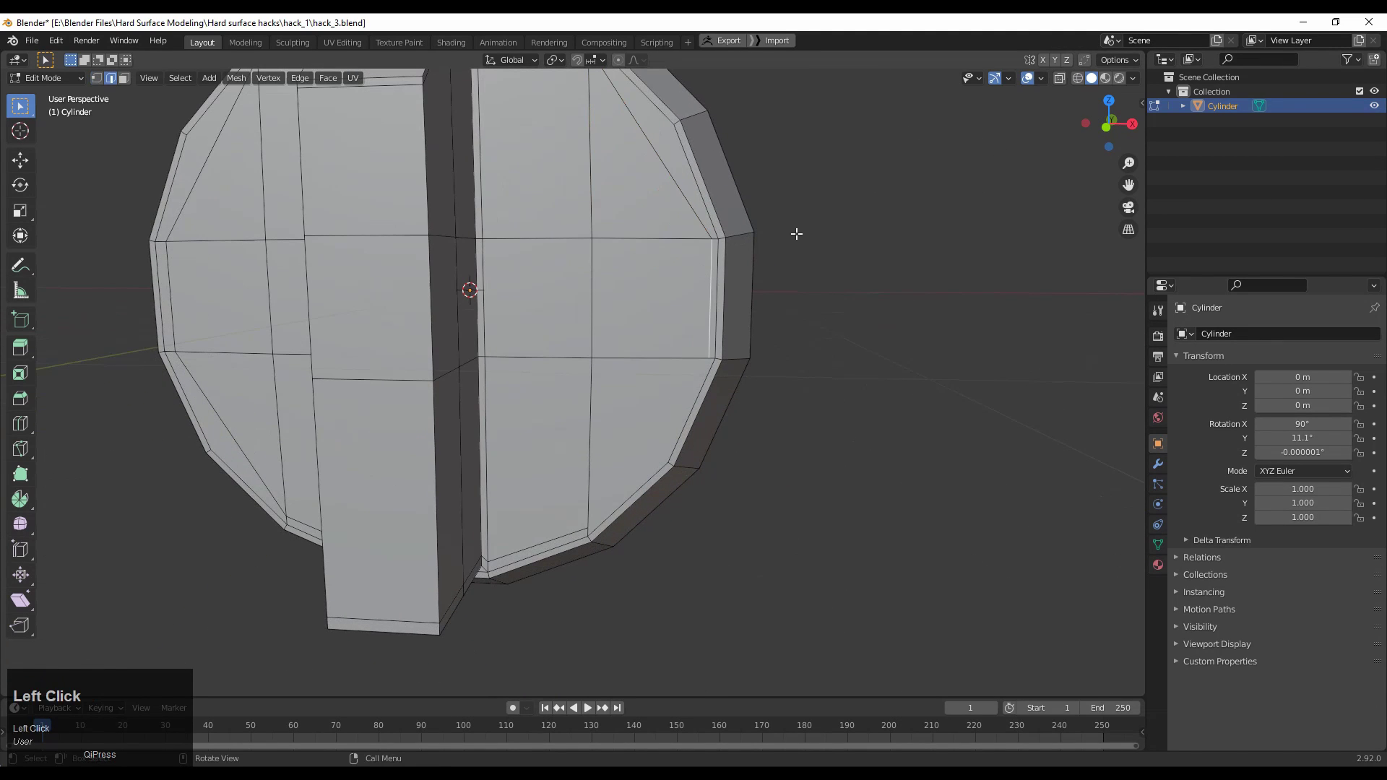
key(g)
key(g)
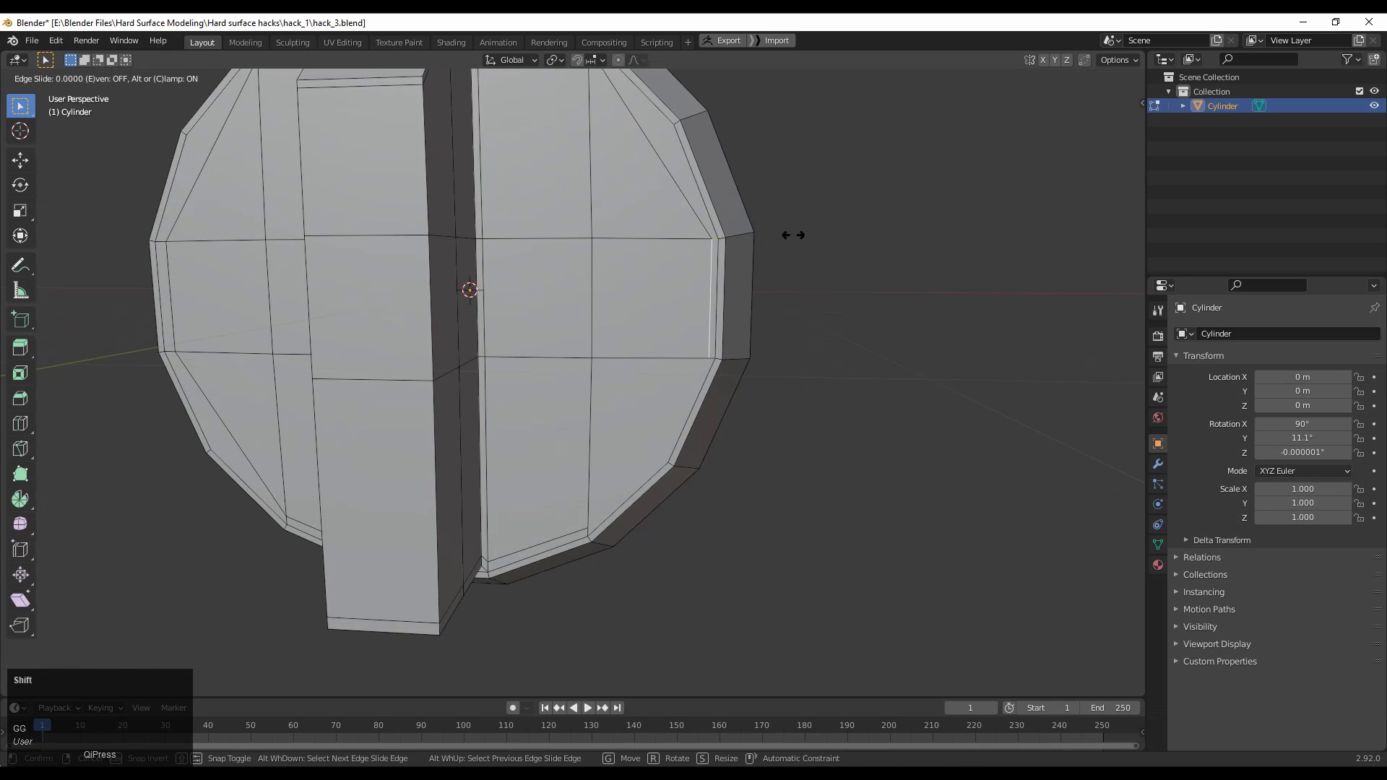
click(770, 222)
middle_drag(770, 221, 714, 338)
Connect the lower end of the right short vertical edge diagonally to the lower-right inner corner vertex
key(1)
right_click(605, 426)
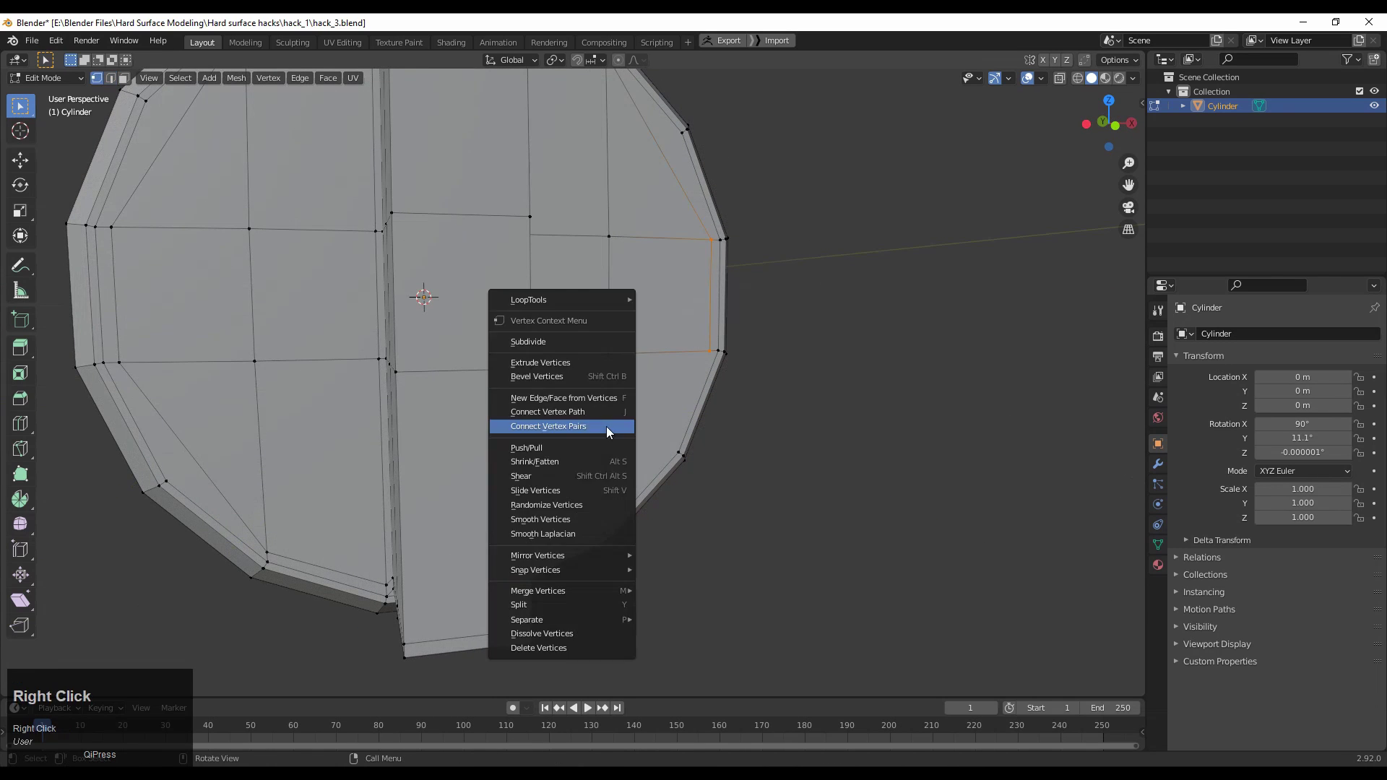
click(605, 426)
Fine-tune the right short vertical edge with another edge slide, at a factor of about 0.012
middle_drag(605, 426, 664, 321)
key(2)
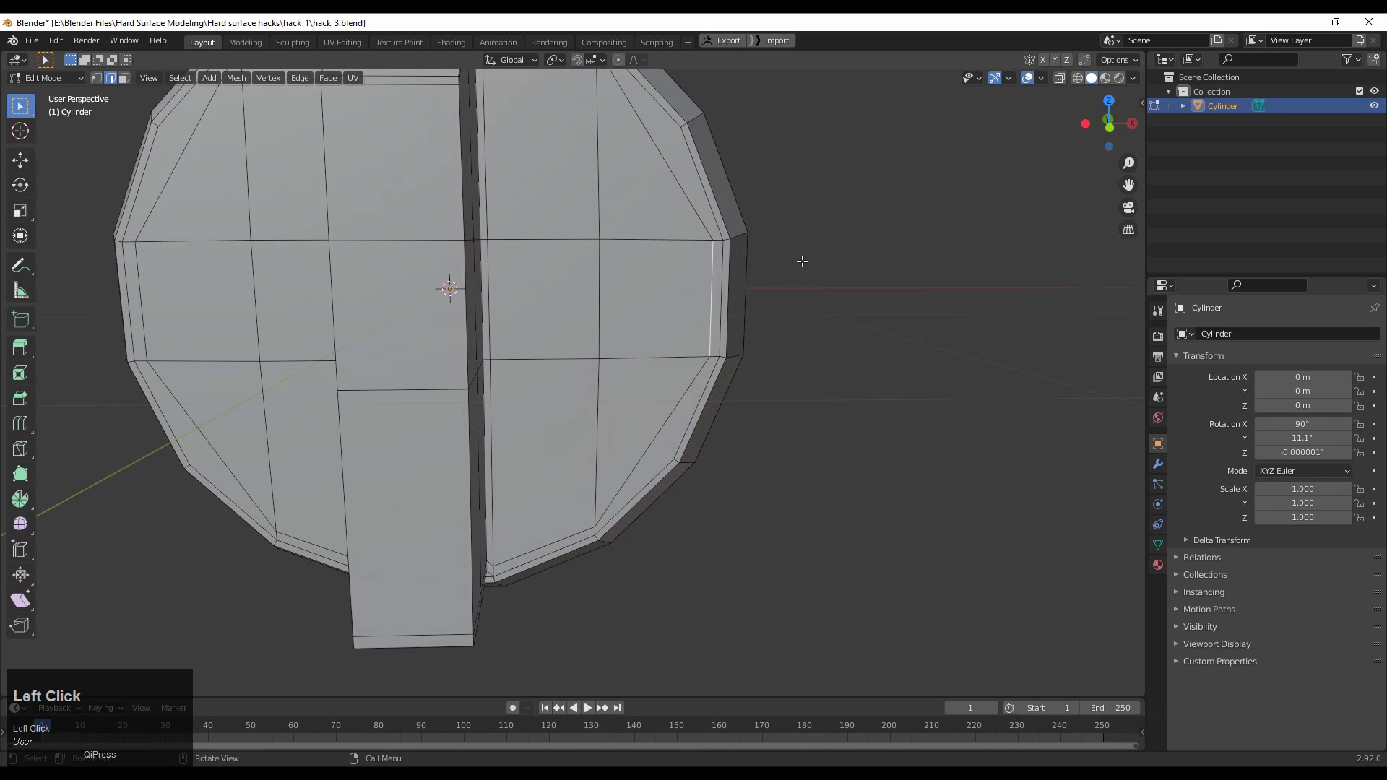
key(g)
key(g)
click(800, 263)
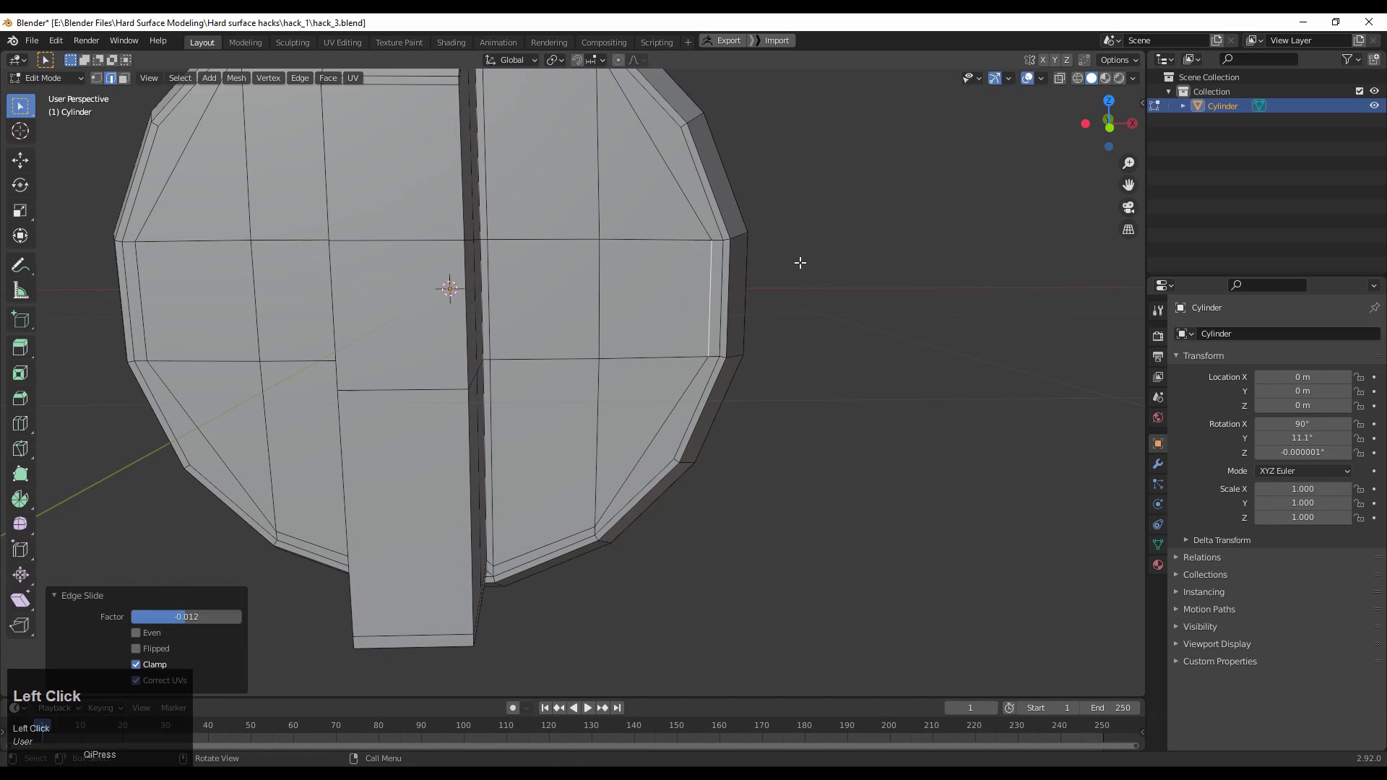
Add a loop cut through the left side of the front face, slid to a factor of 0.9
middle_drag(799, 260, 464, 306)
click(403, 313)
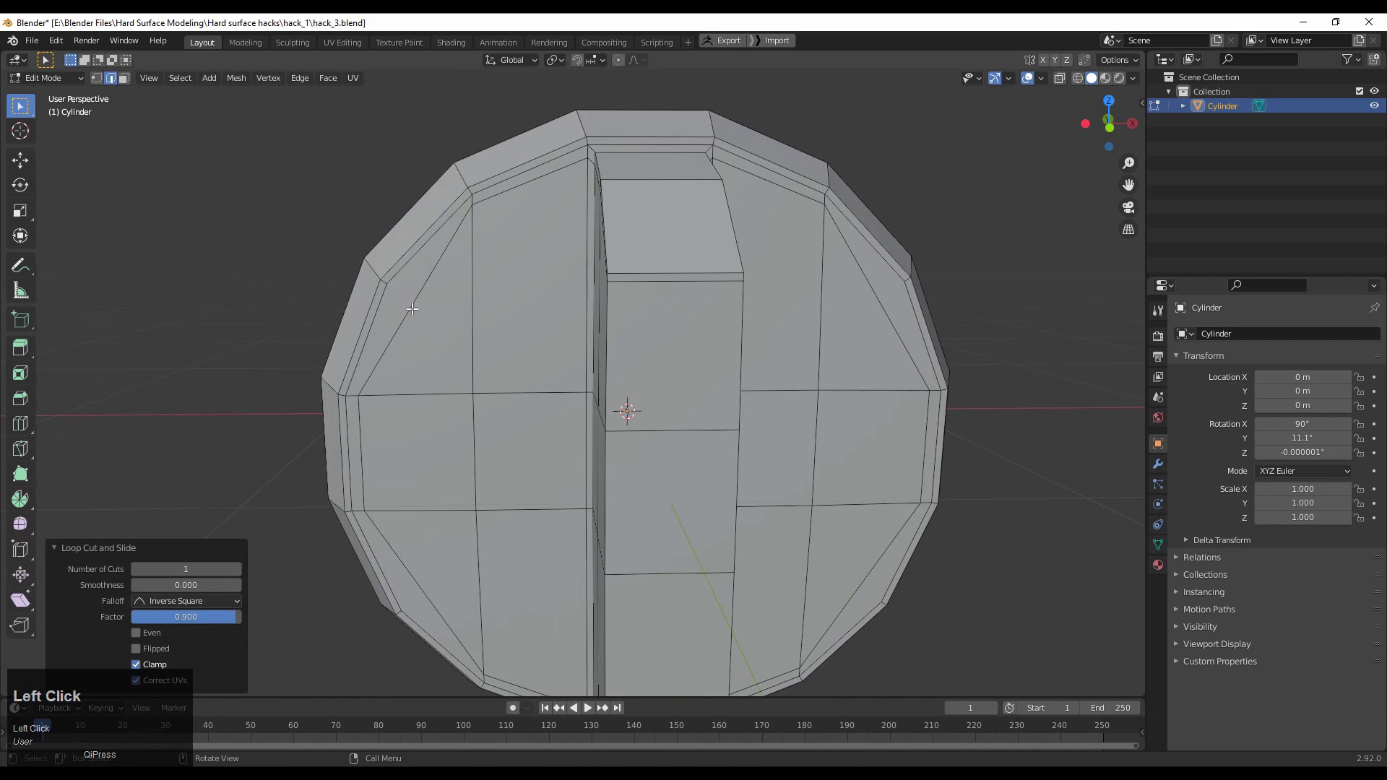
Connect the midpoints of the two upper diagonal edges on the front face to the neighbouring rim corner vertices
key(1)
key(ctrl+r)
click(860, 314)
shift+middle_drag(494, 278, 534, 213)
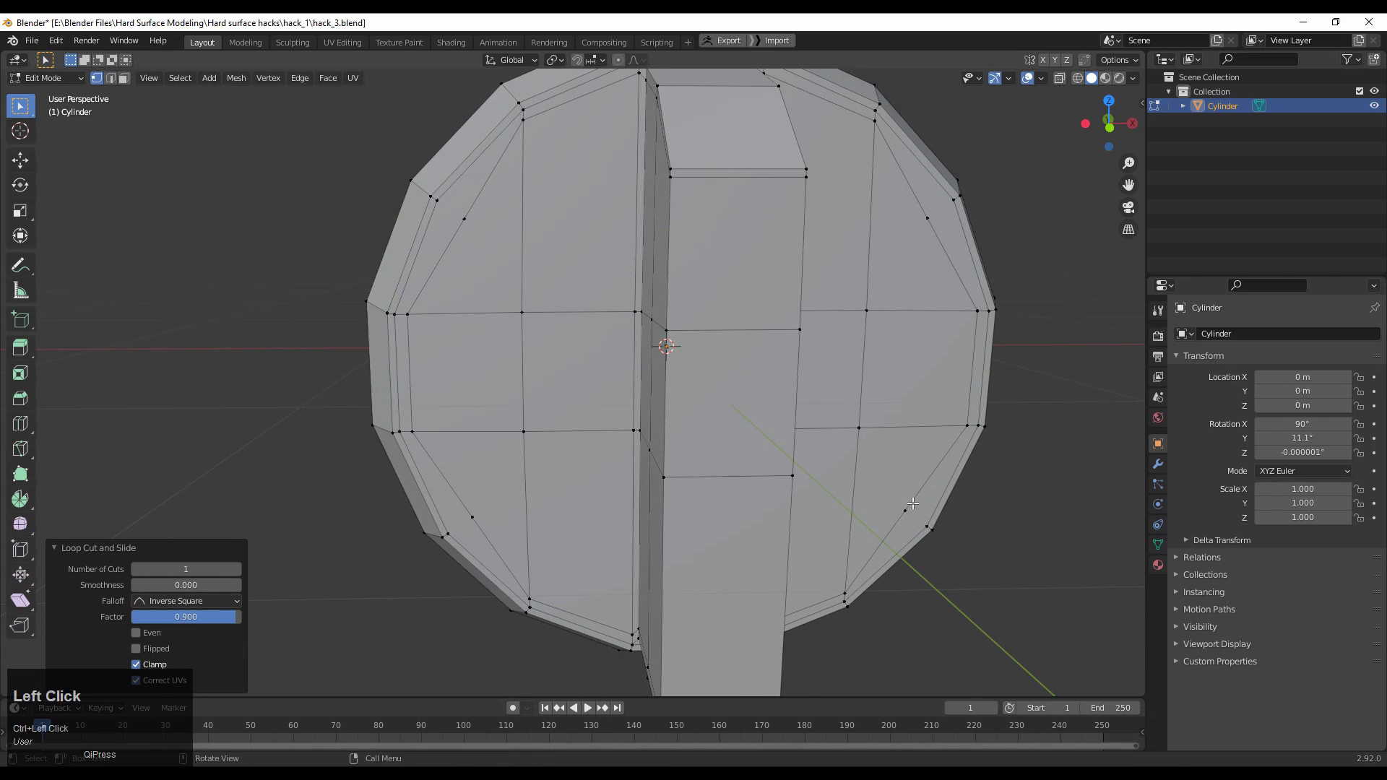
shift+middle_drag(448, 287, 461, 302)
click(481, 217)
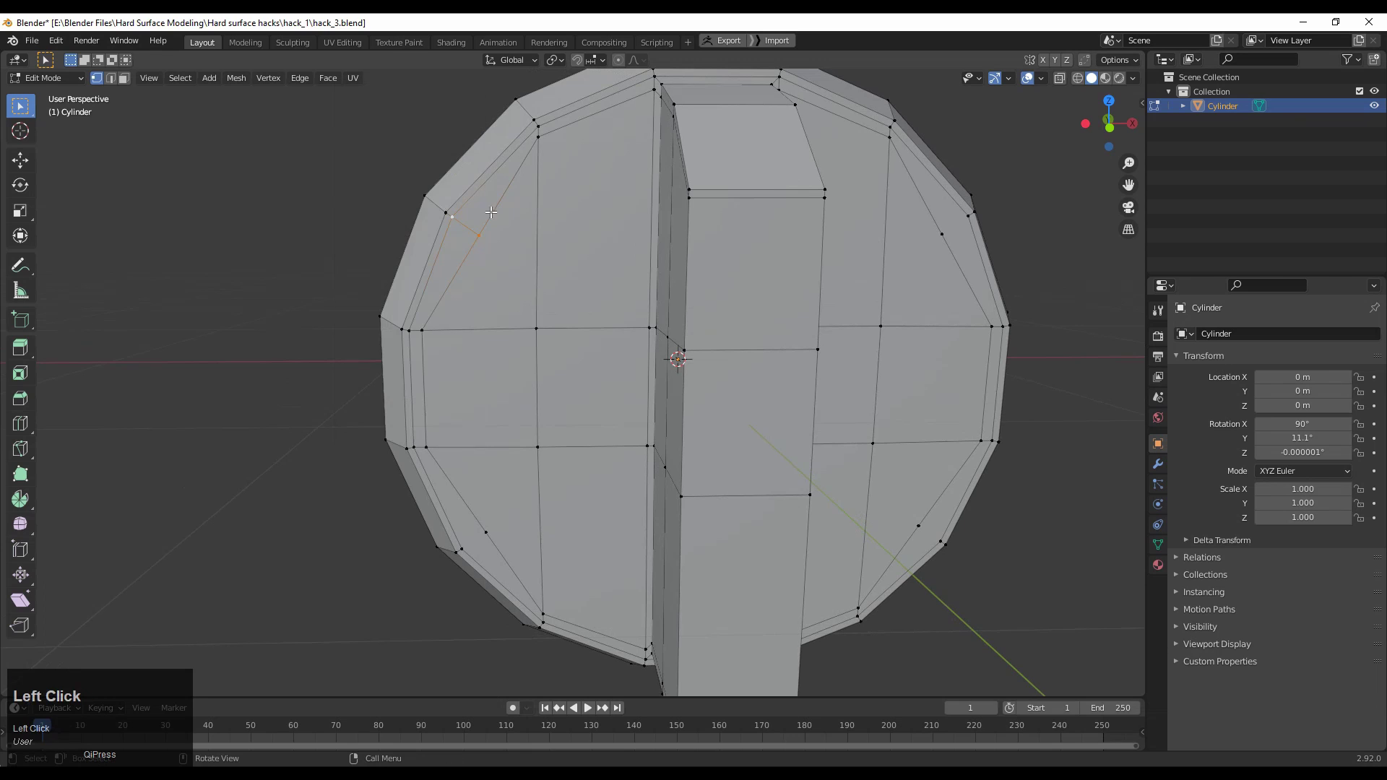
right_click(964, 218)
click(967, 203)
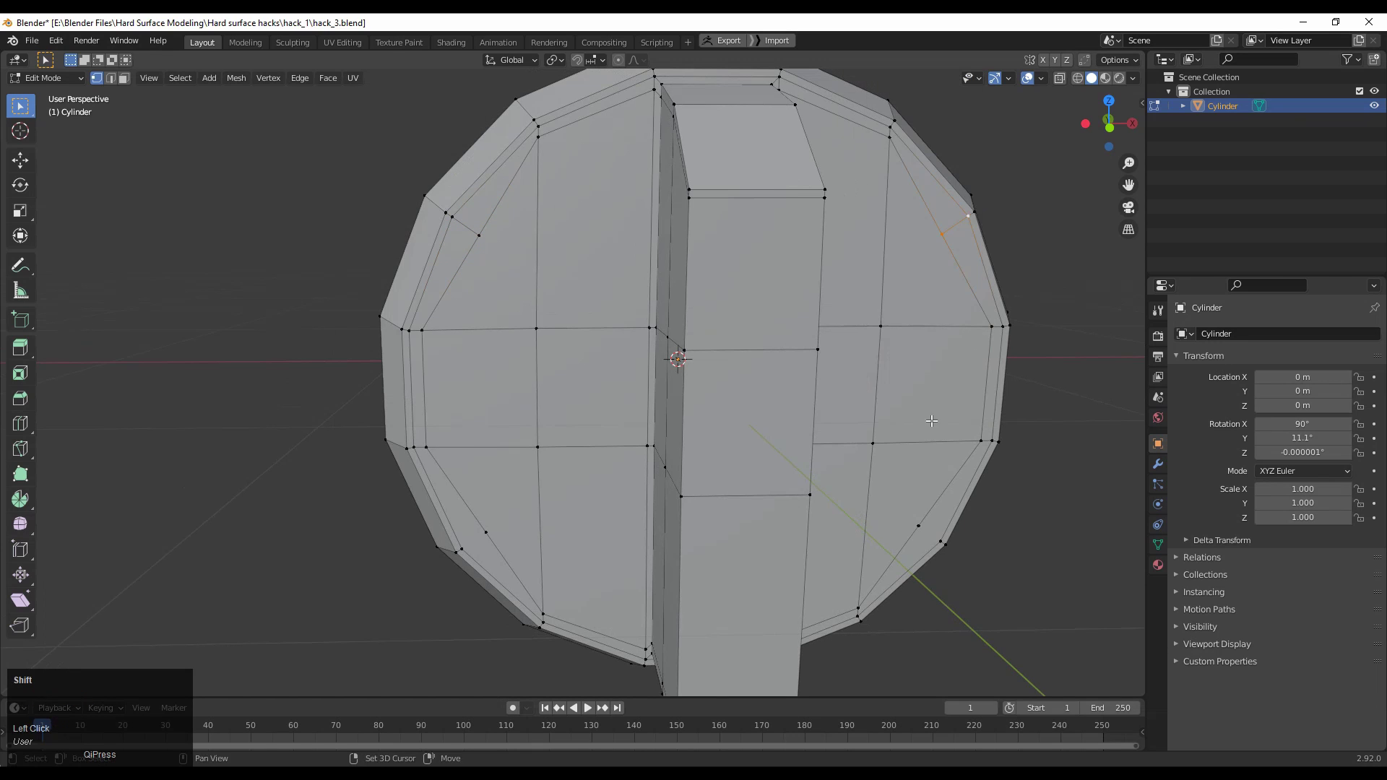
Connect the midpoints of the two lower diagonal edges to their neighbouring rim corner vertices
shift+middle_drag(917, 494, 888, 413)
shift+click(912, 455)
right_click(881, 338)
click(880, 337)
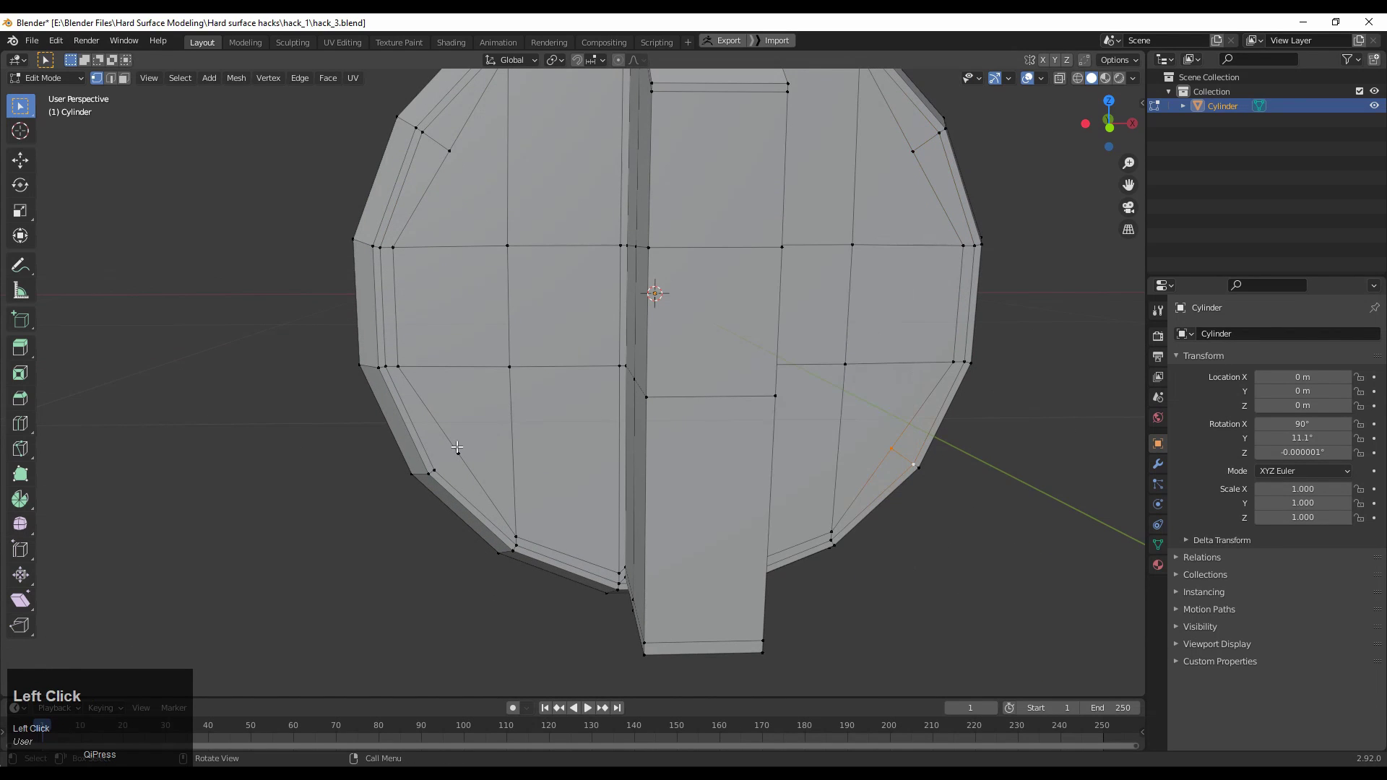
shift+middle_drag(455, 445, 484, 453)
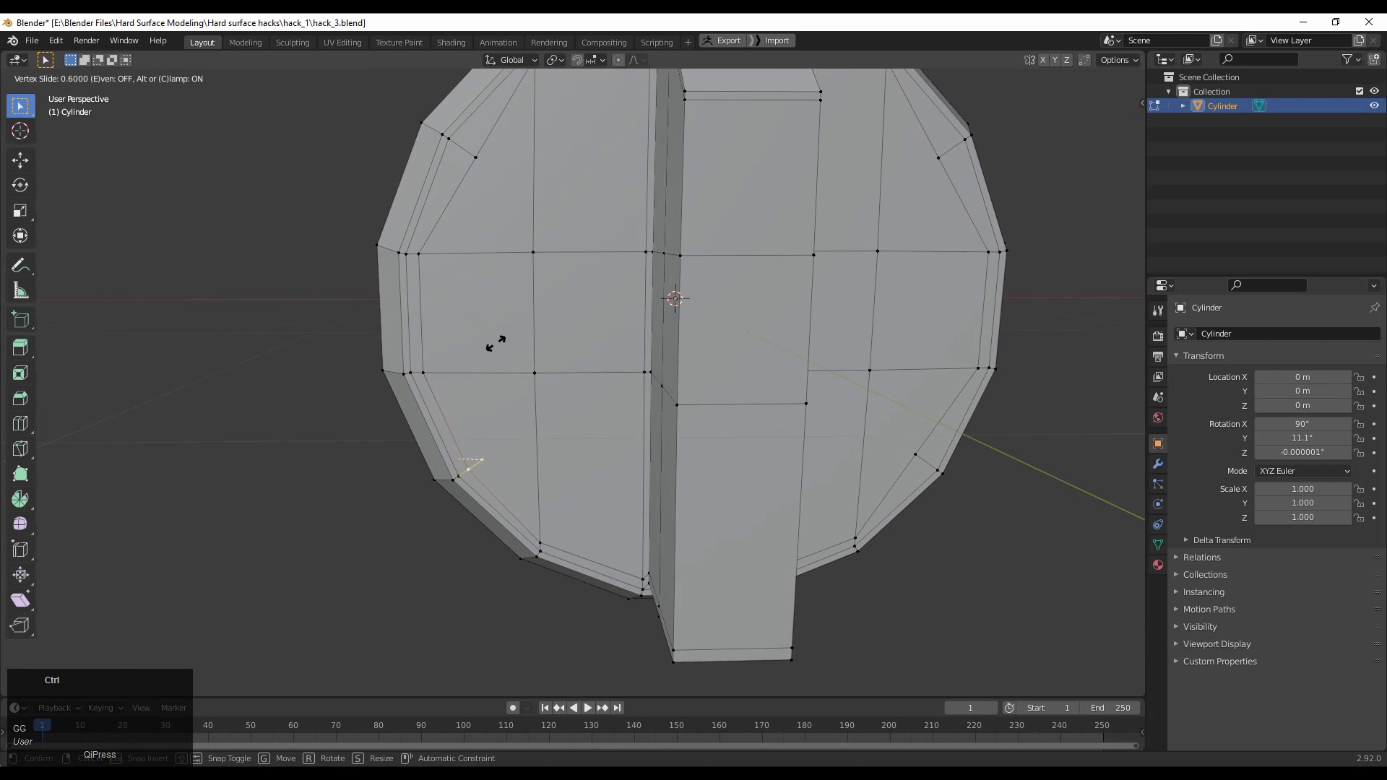
Vertex-slide the two left diagonal midpoints outward toward the rim, the lower one by a factor of 0.6
click(496, 343)
middle_drag(496, 344, 494, 278)
click(494, 275)
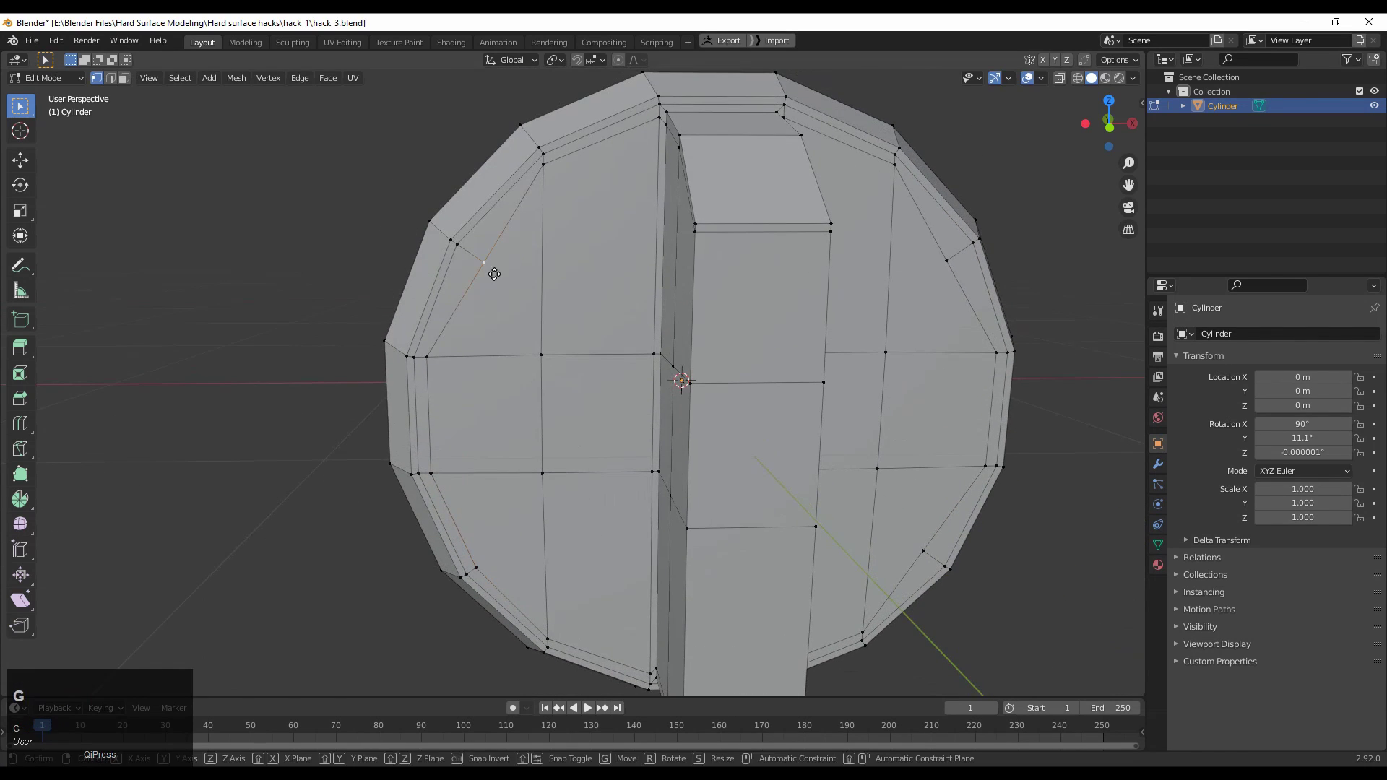
key(g)
click(475, 258)
Vertex-slide the two right diagonal midpoints outward toward the rim, the upper one by a factor of 0.7
middle_drag(475, 259, 827, 266)
click(827, 268)
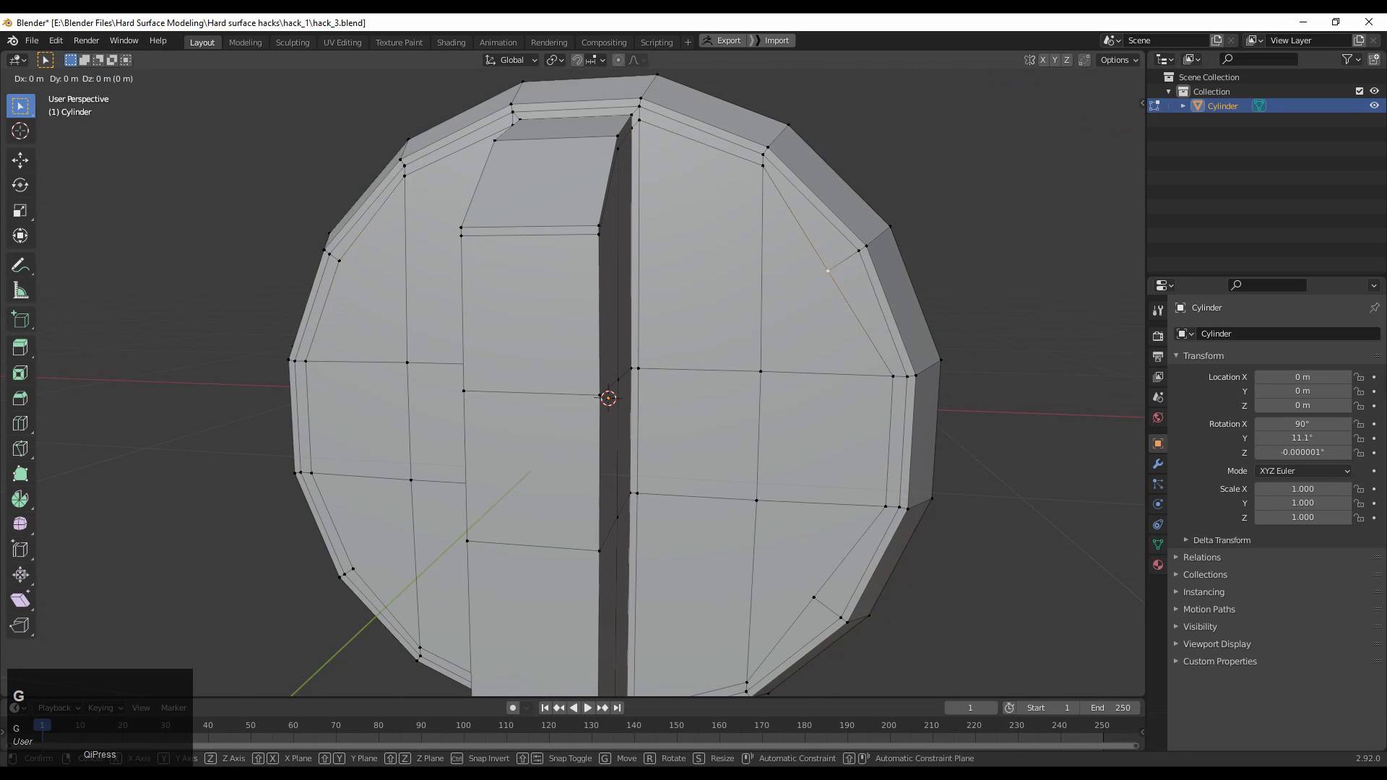
ctrl+click(853, 237)
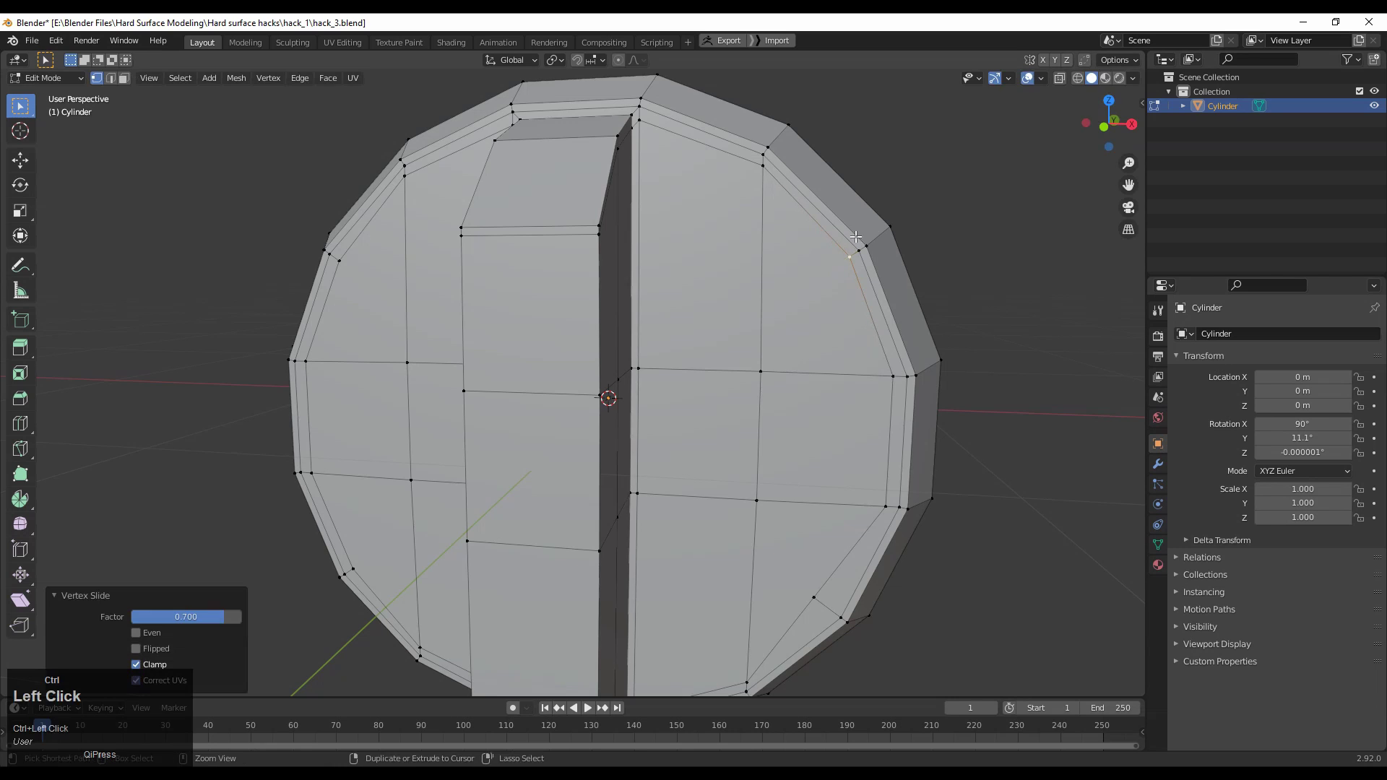
shift+middle_drag(867, 404, 874, 300)
click(823, 488)
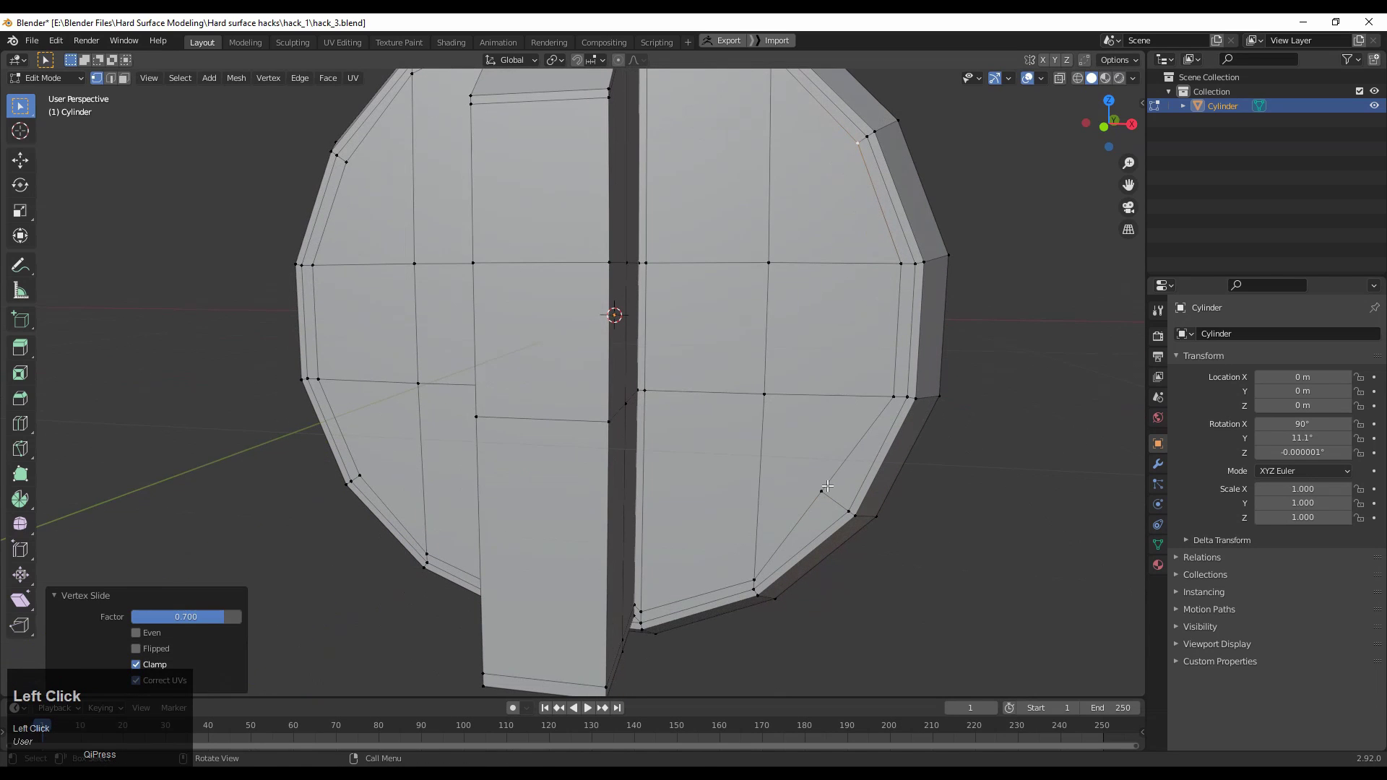
click(864, 472)
Add a supporting loop cut on the central bar close to its front edges
middle_drag(863, 472, 758, 433)
ctrl+middle_drag(751, 422, 723, 361)
key(ctrl+r)
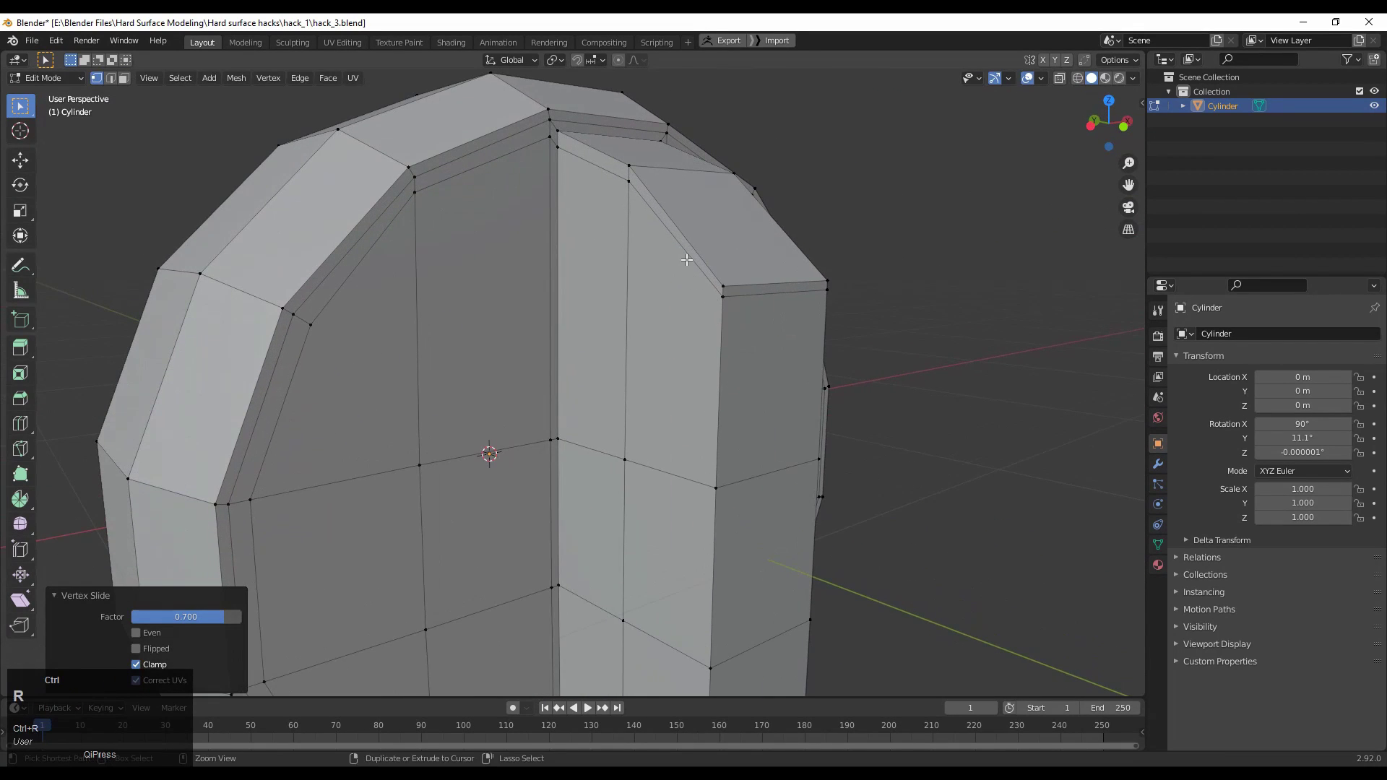
click(718, 309)
middle_drag(717, 309, 482, 330)
Select the two edge loops on either side of the bar's lower chamfer edge and dissolve them
click(512, 372)
right_click(436, 361)
right_click(403, 342)
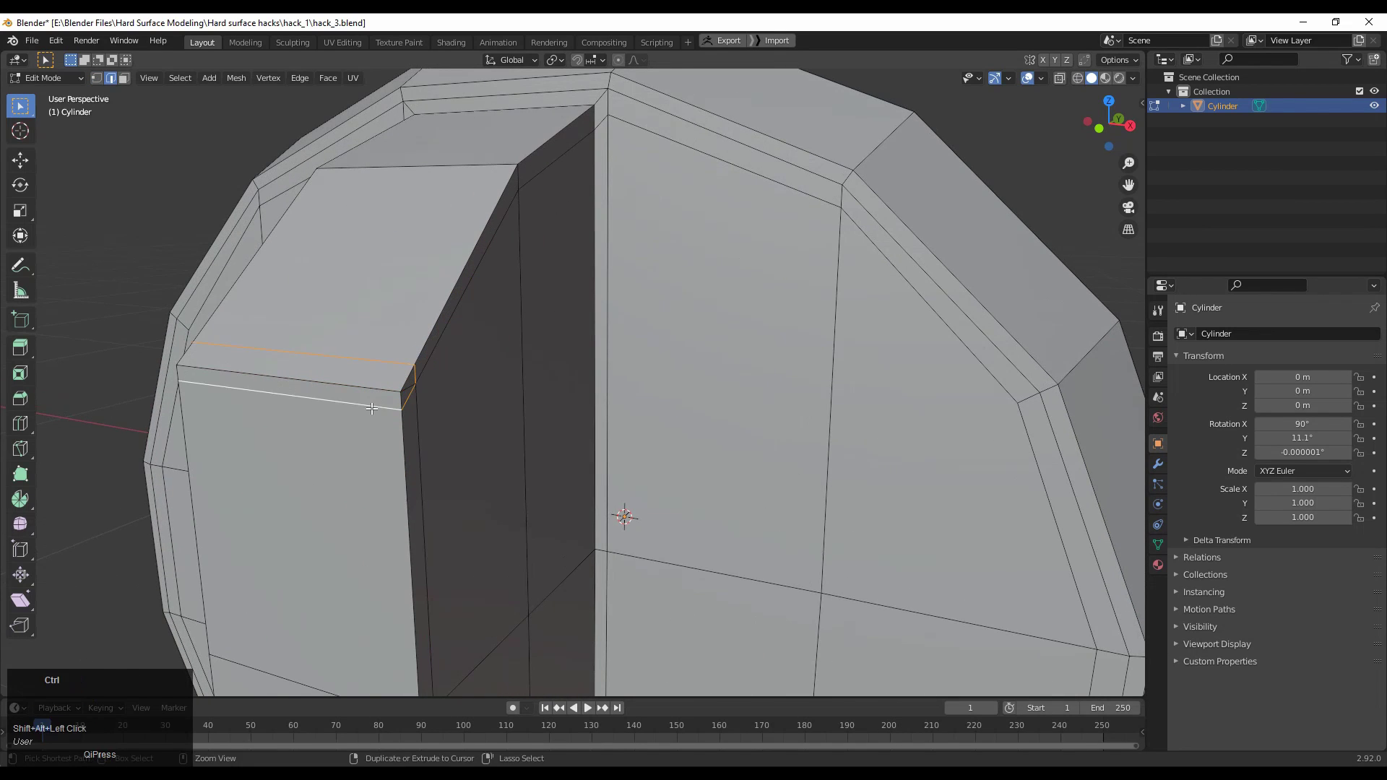
key(ctrl+x)
ctrl+middle_drag(372, 409, 539, 372)
ctrl+middle_drag(539, 372, 622, 297)
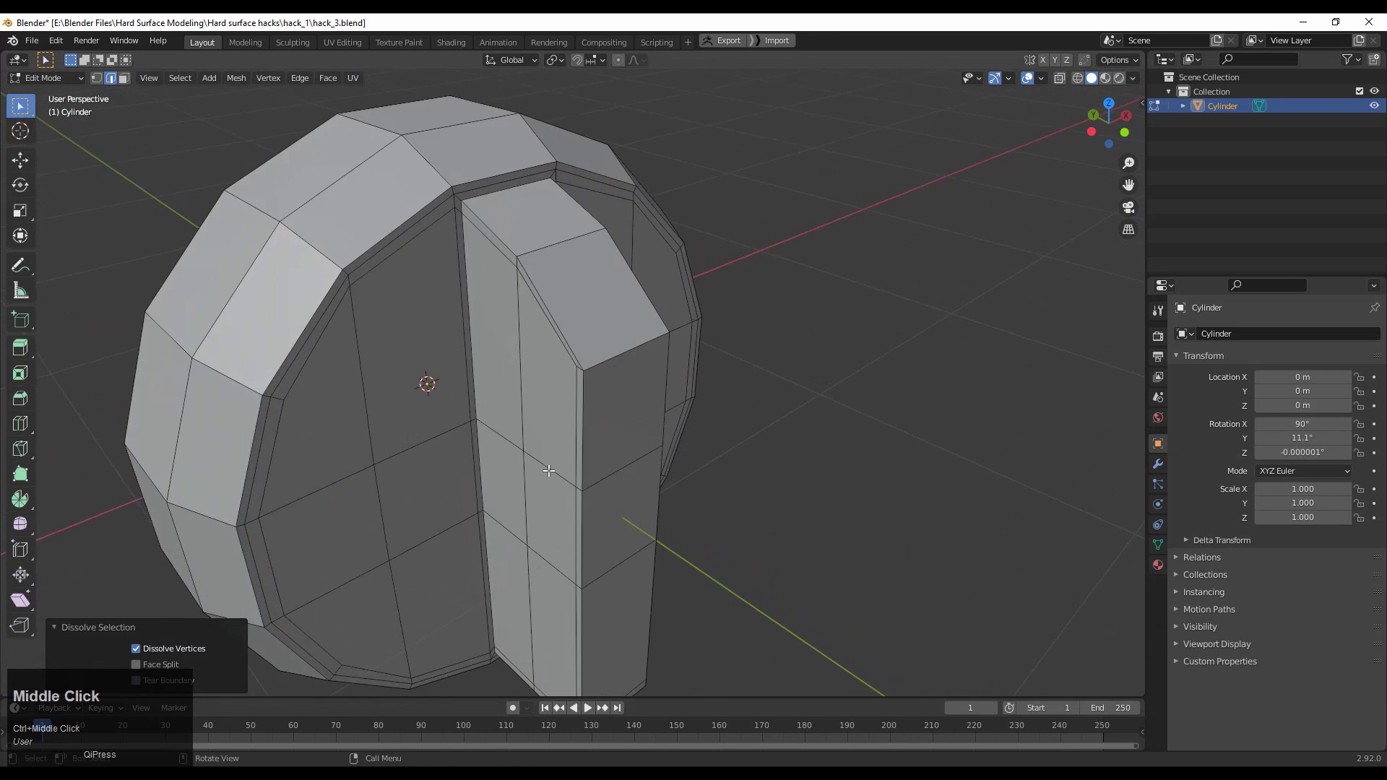
Add supporting loop cuts near both edges of the tapered rim at factor 0.8, plus one on the outer wall beside the taper at 0.9
key(Tab)
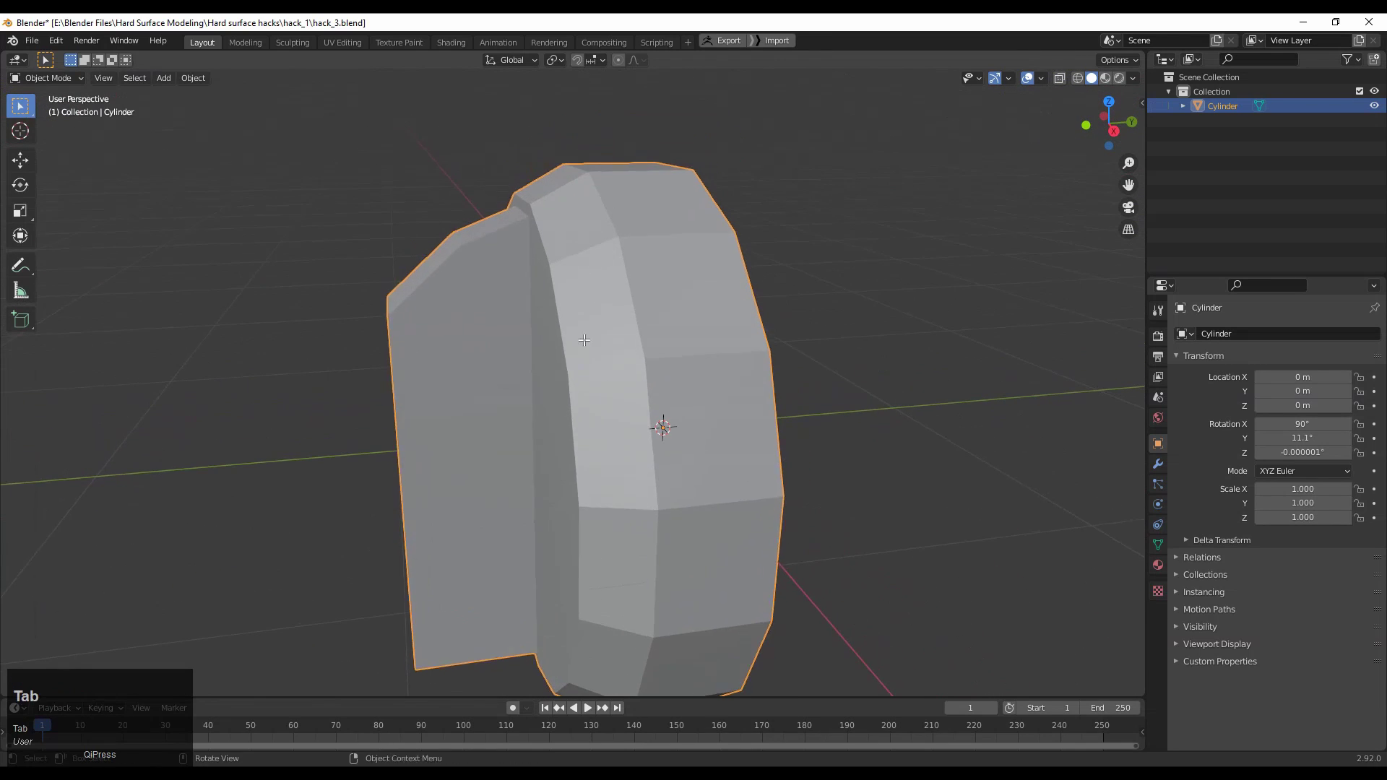
key(Tab)
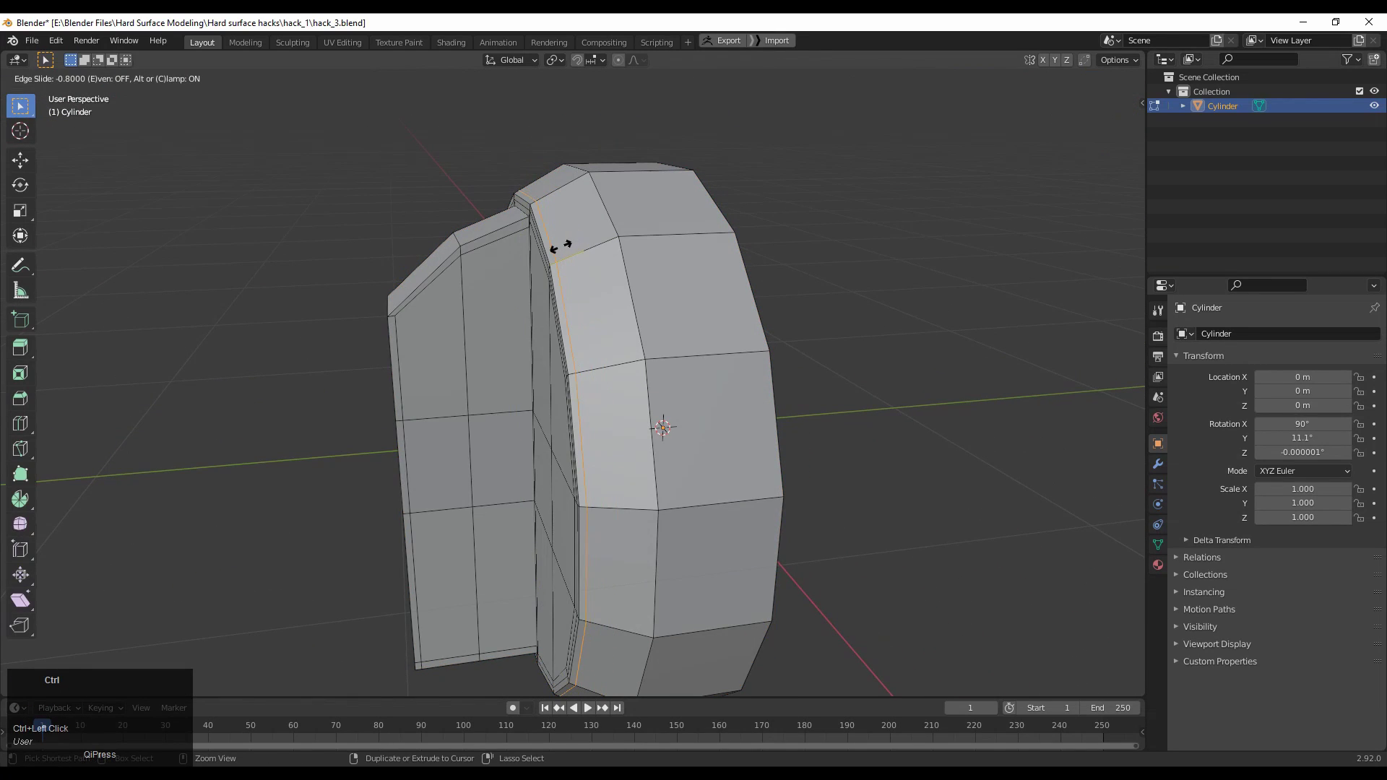
click(561, 247)
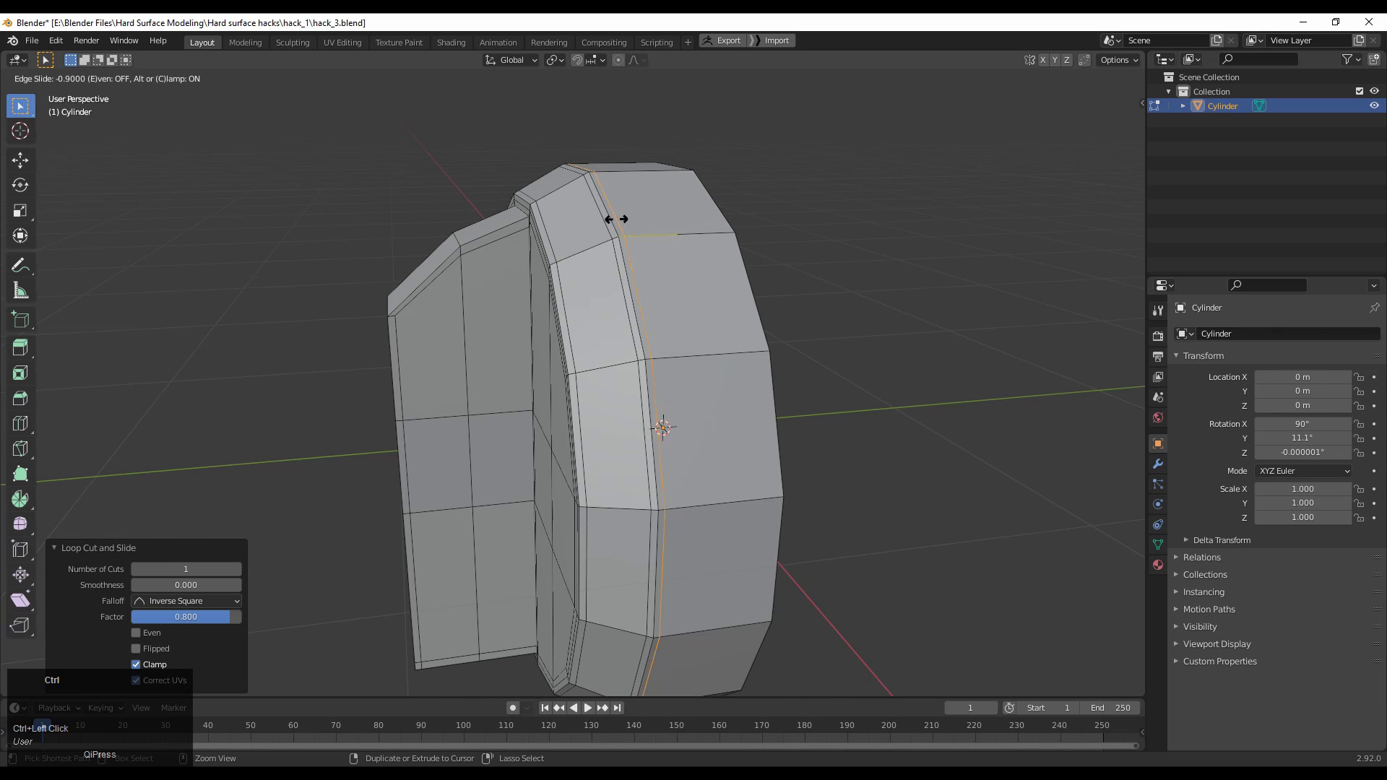
middle_drag(619, 220, 1025, 427)
Return to Object Mode and add a Subdivision Surface modifier with a viewport level of 2
key(Tab)
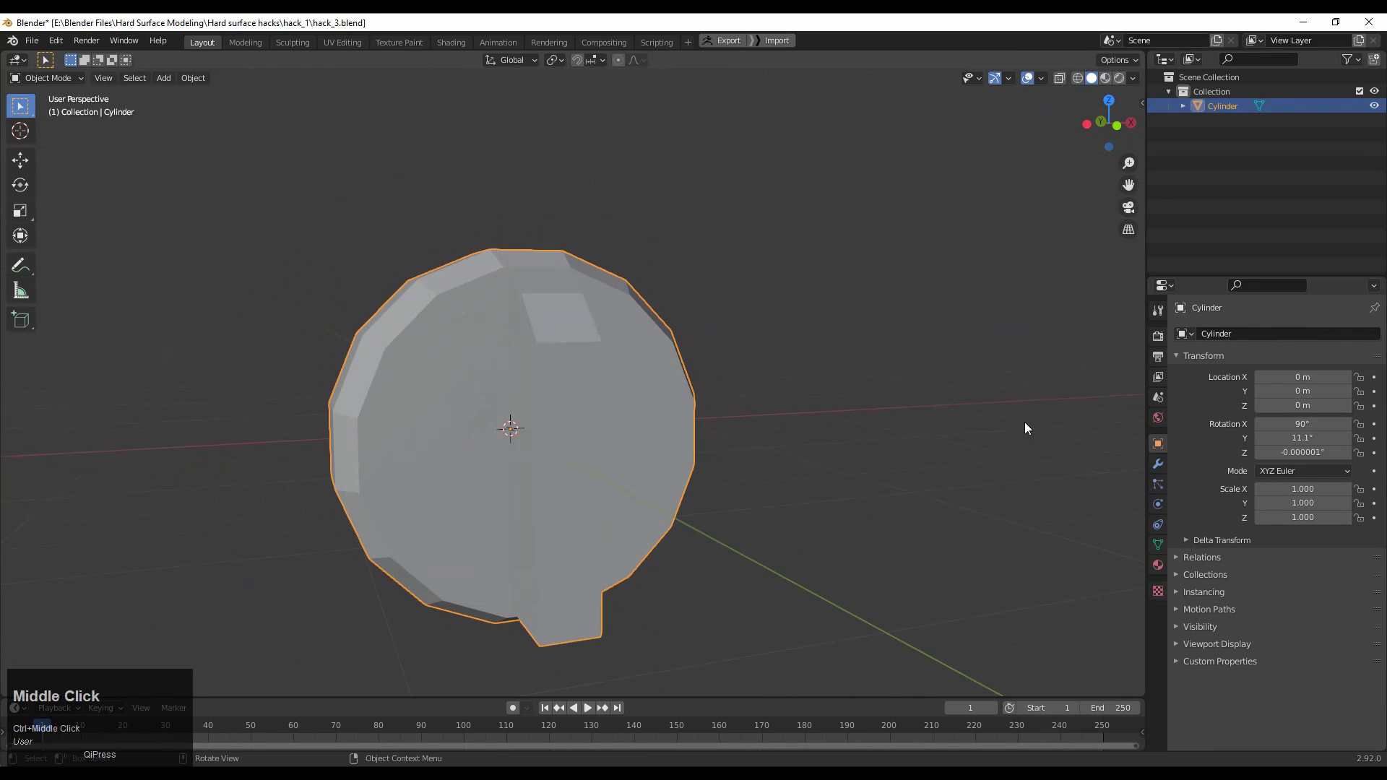
click(1159, 465)
click(1221, 335)
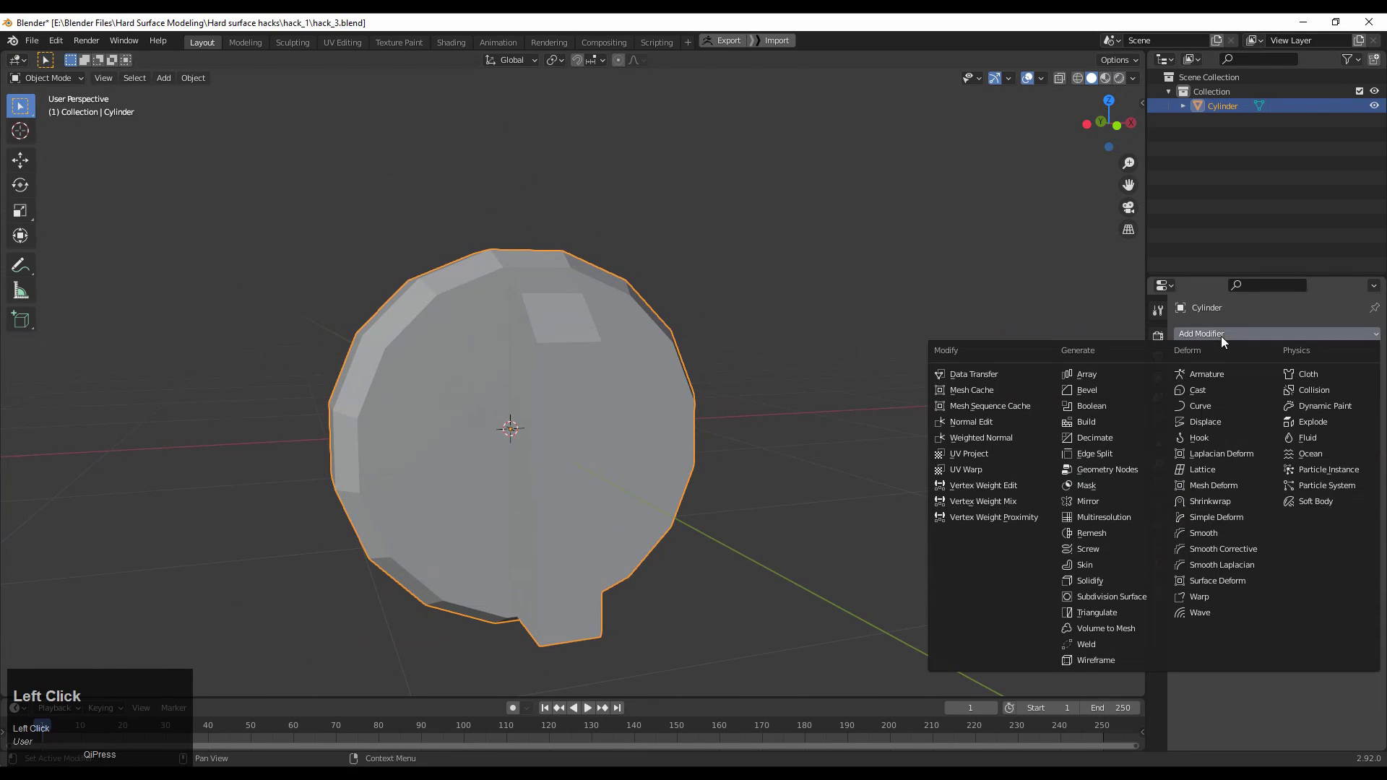
click(1131, 601)
middle_drag(762, 502, 729, 507)
click(1359, 398)
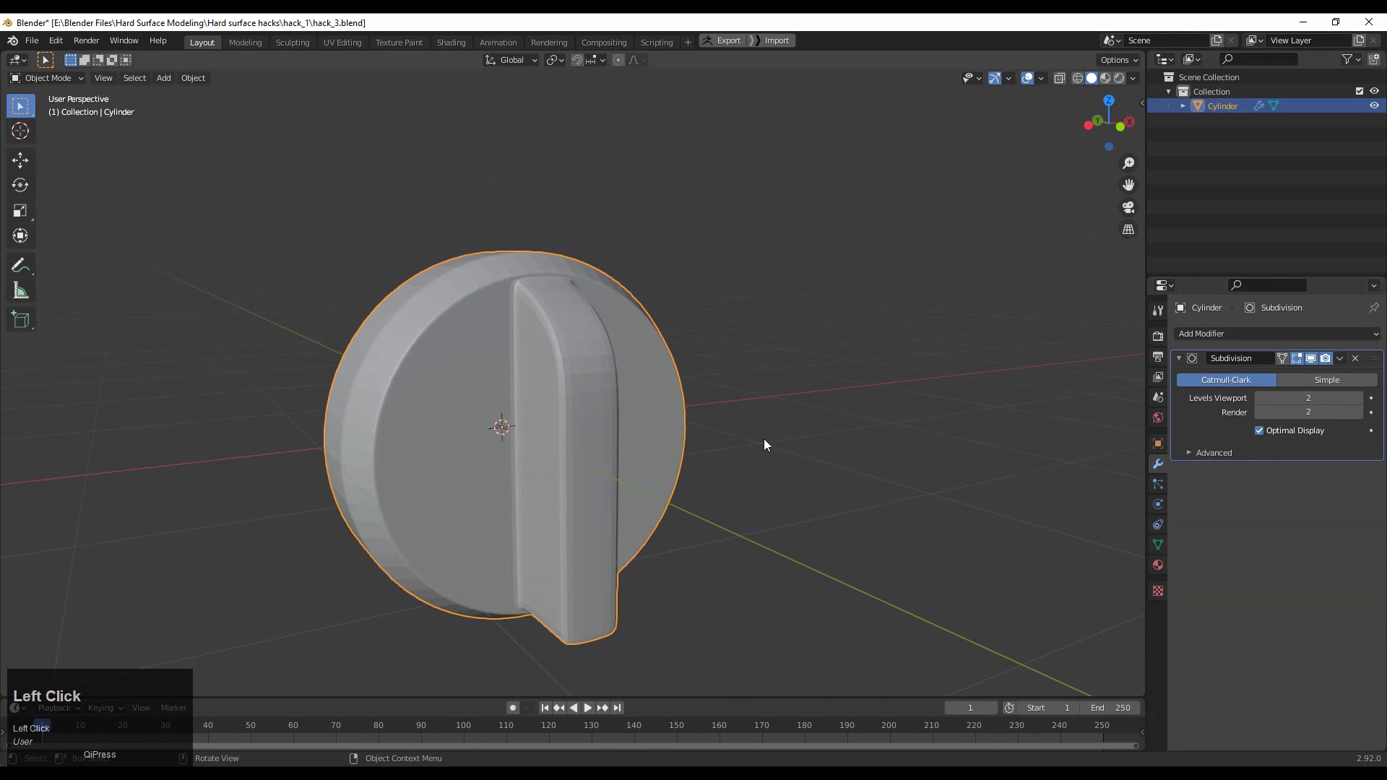
Add a supporting loop cut around the base of the central bar, adjust its slide factor, and check the smoothed result
middle_drag(666, 404, 650, 463)
key(Tab)
ctrl+middle_drag(650, 462, 322, 608)
key(Tab)
key(Tab)
click(514, 312)
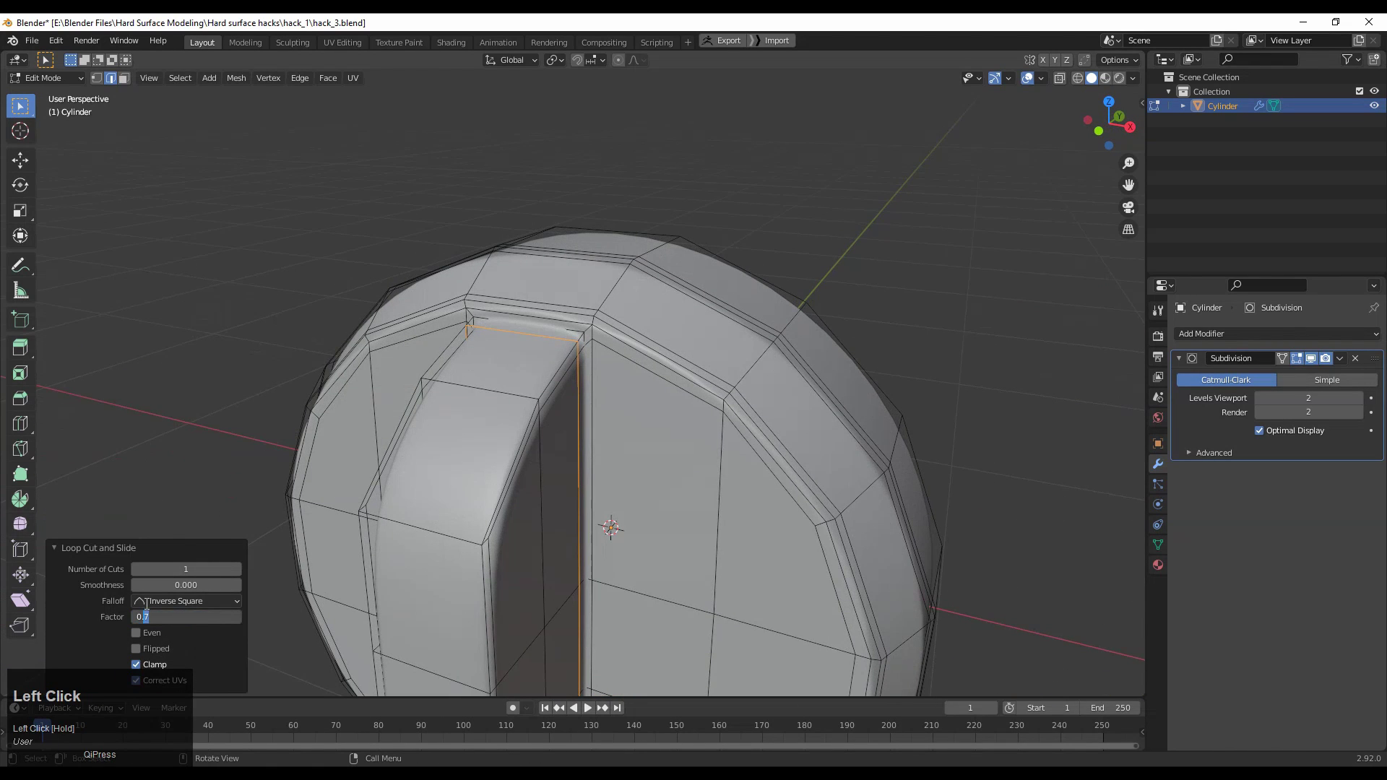
key(Tab)
middle_drag(613, 320, 616, 406)
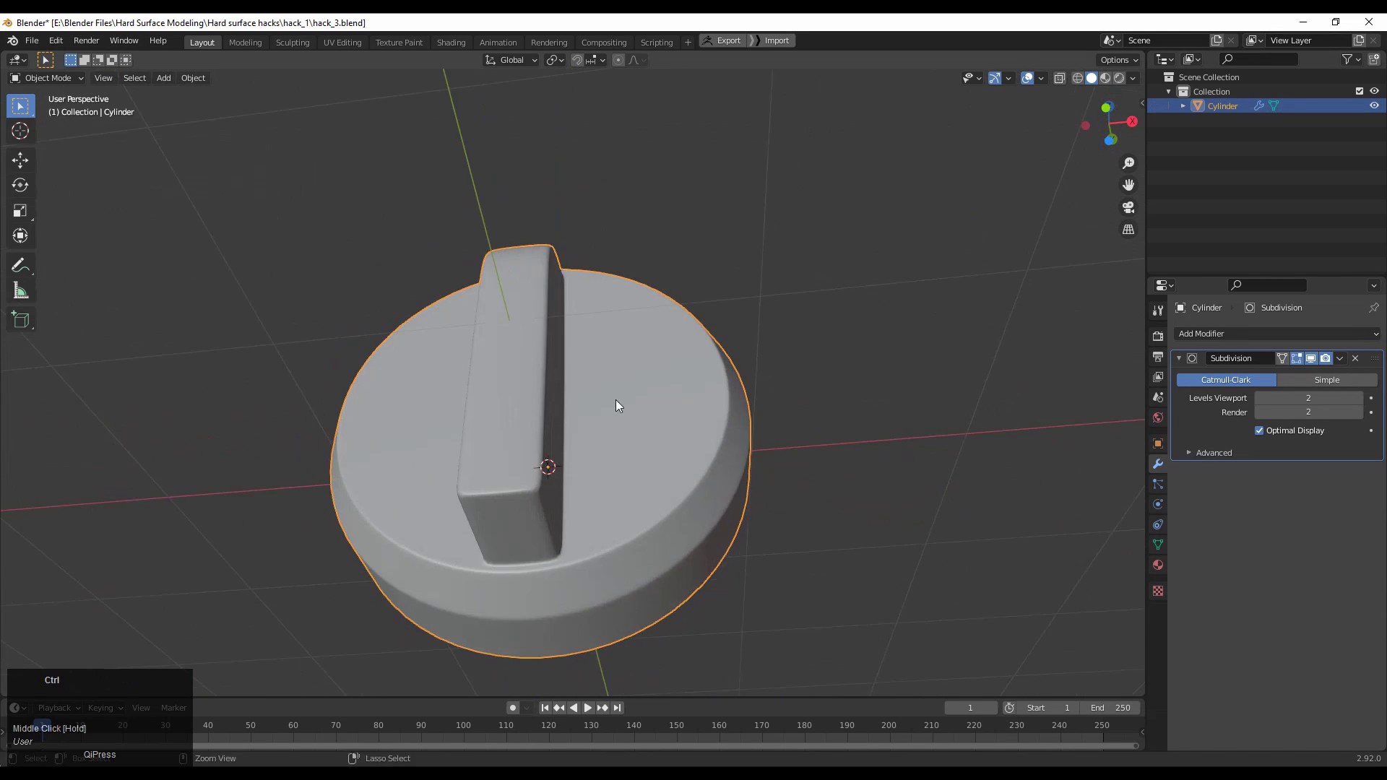
Add a supporting loop cut along the bar's front and end edges, slid to a factor of 0.8
scroll(519, 453, up, 3)
key(Tab)
middle_drag(519, 454, 247, 386)
scroll(480, 443, up, 3)
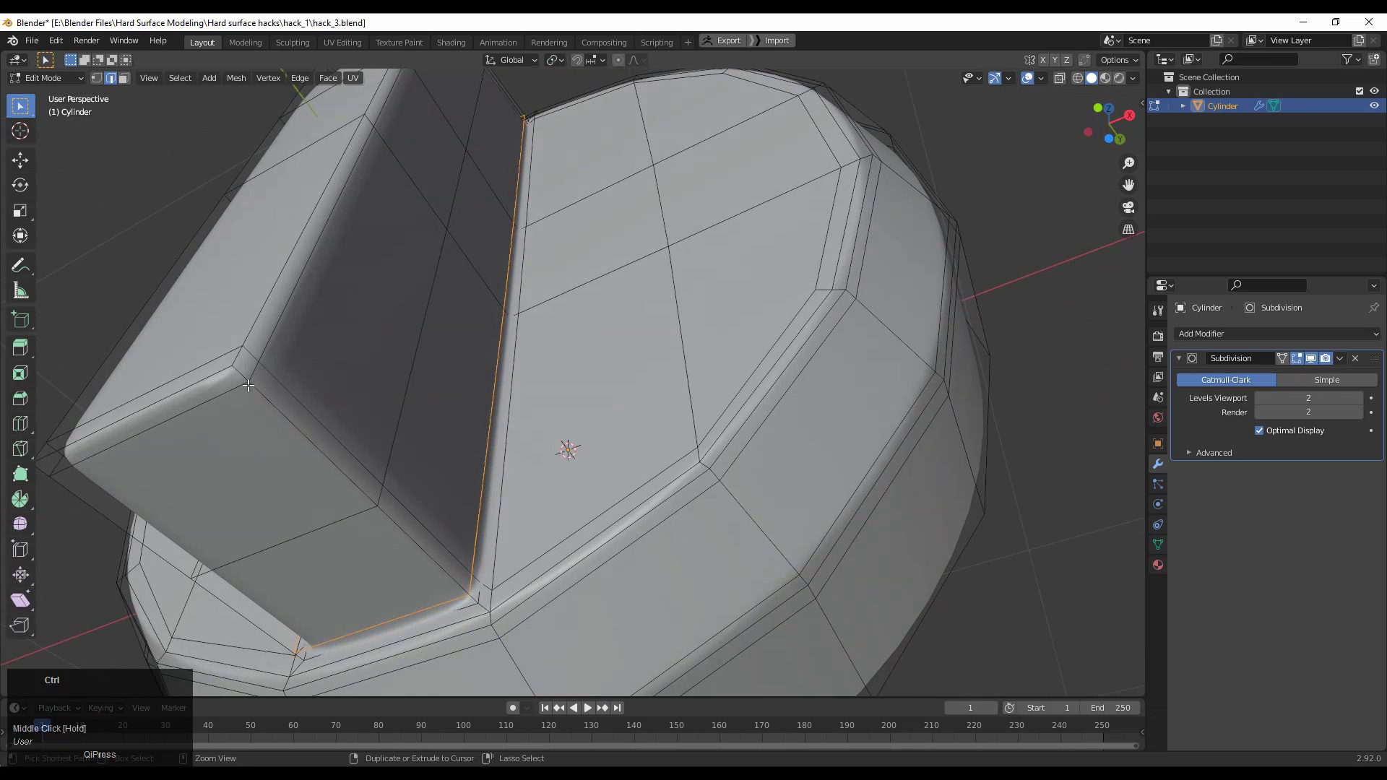
click(243, 369)
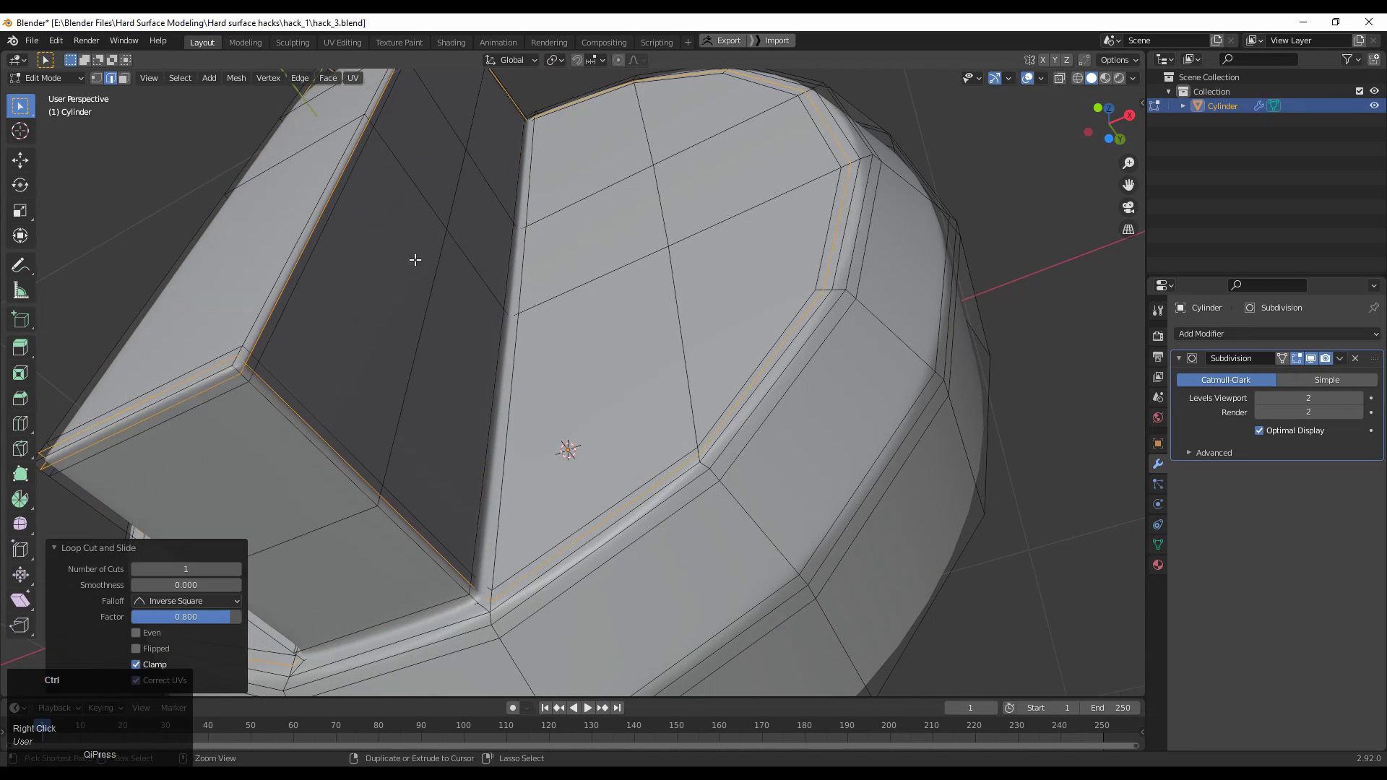
Inspect the smoothed part in Object Mode from several angles, checking the bar's edges and the tapered rim
middle_drag(417, 260, 589, 370)
scroll(588, 370, down, 4)
key(Tab)
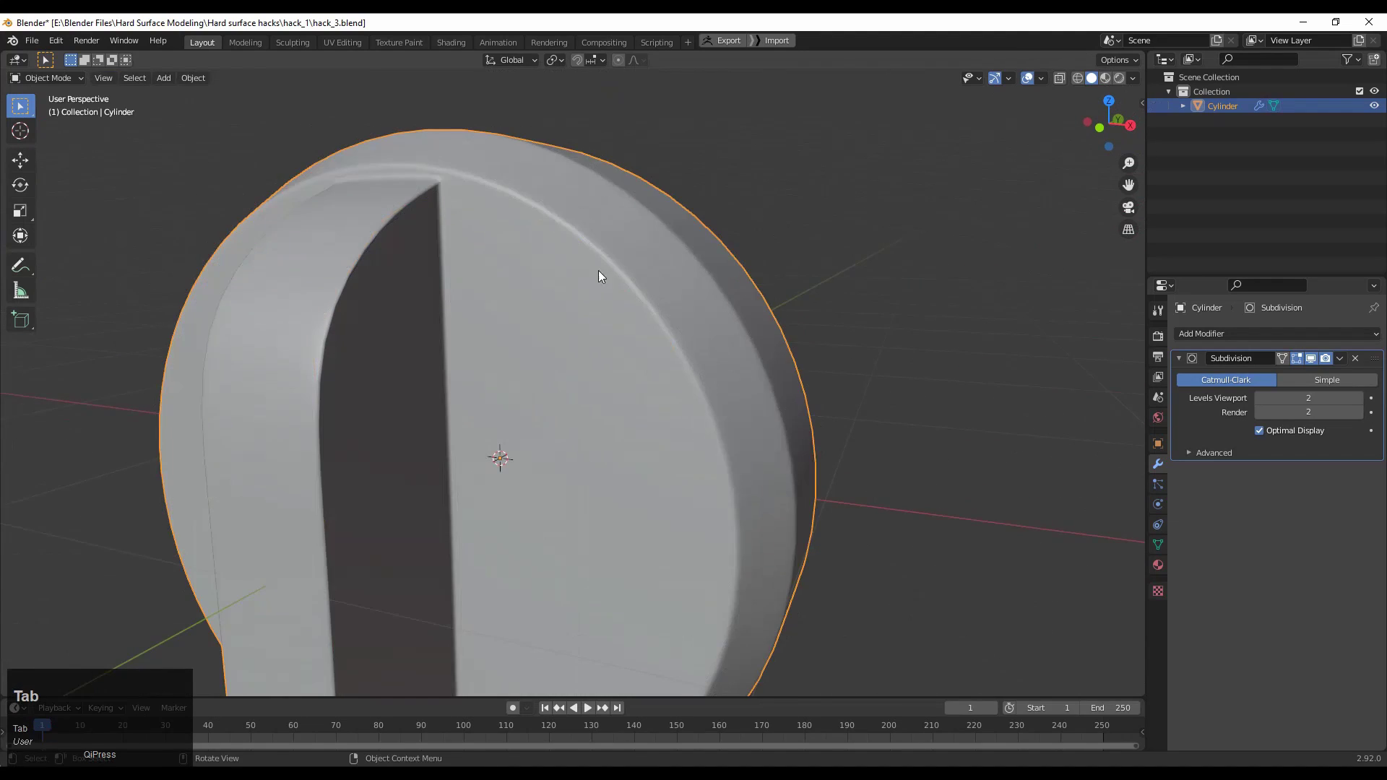
middle_drag(599, 270, 740, 375)
click(740, 375)
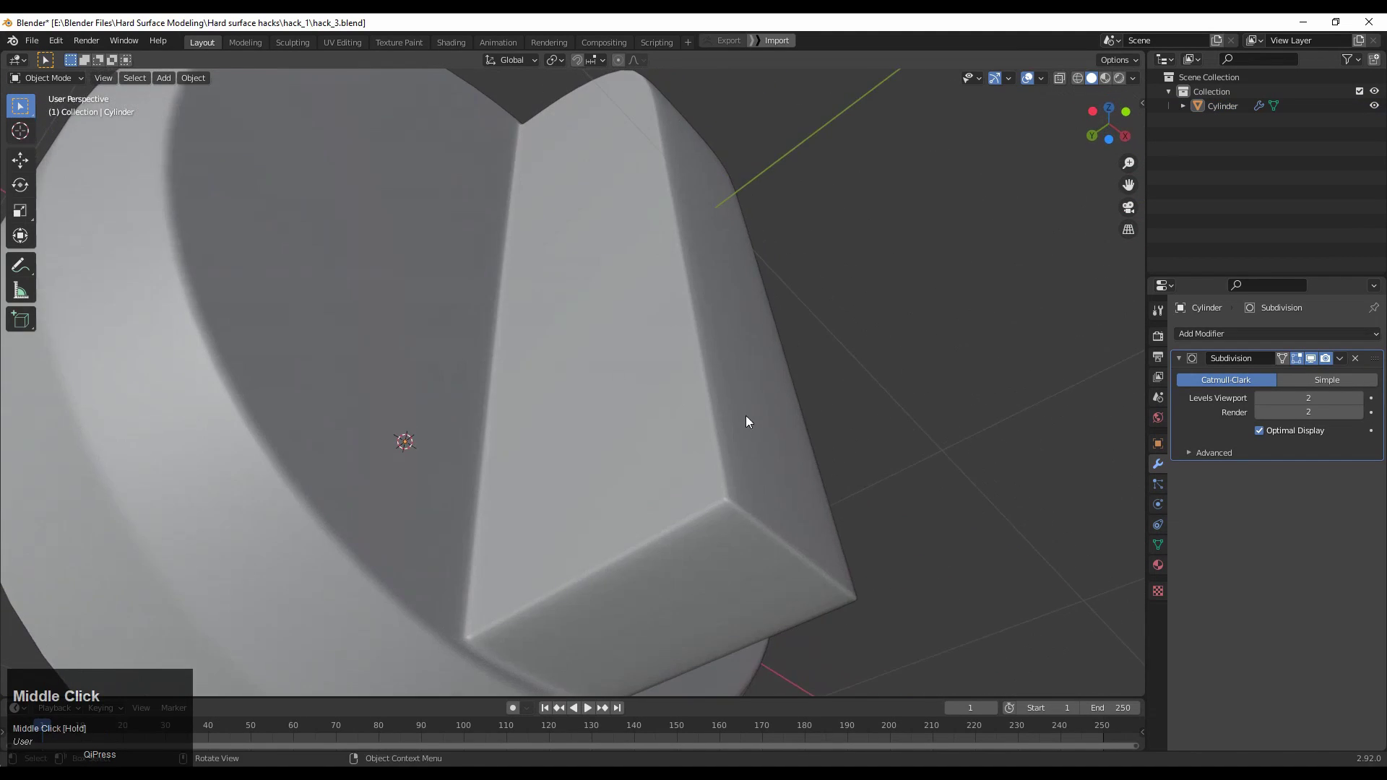
key(Tab)
key(Tab)
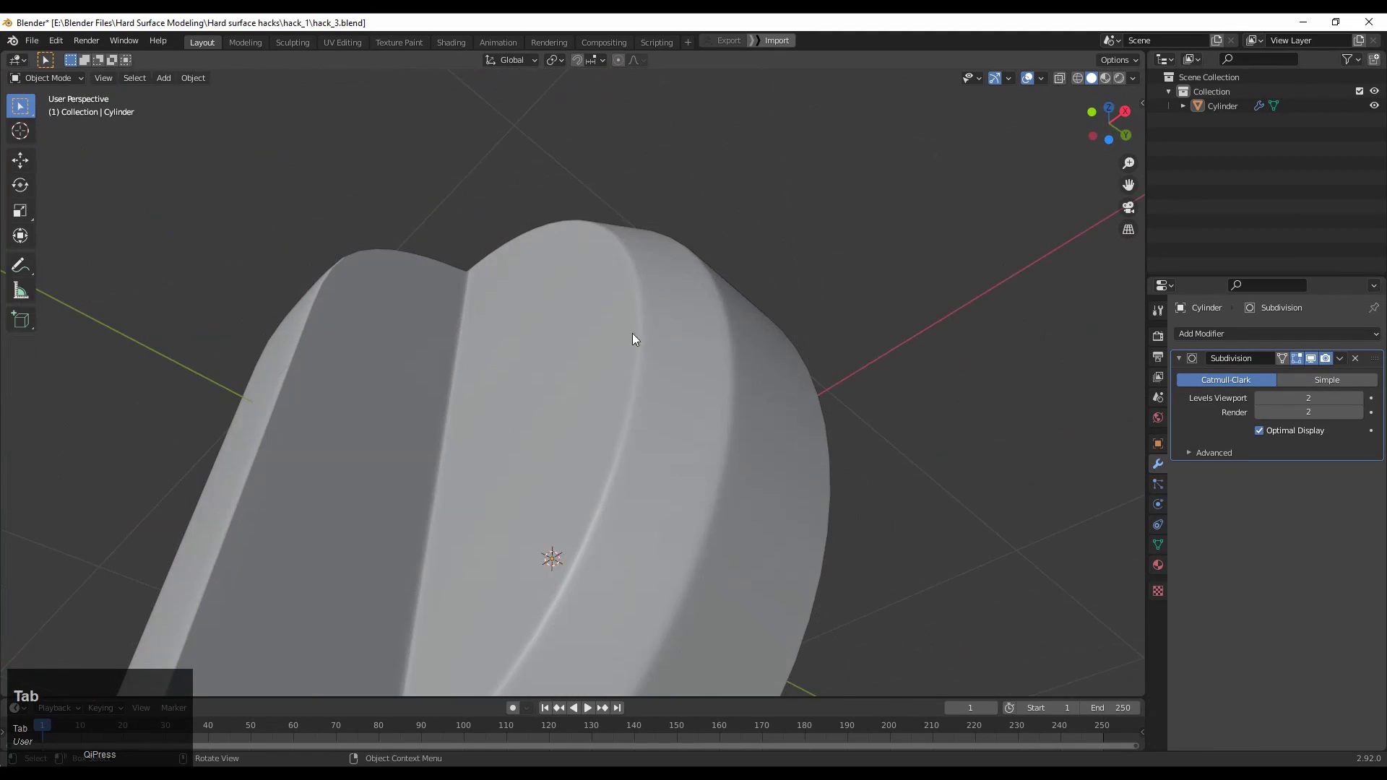